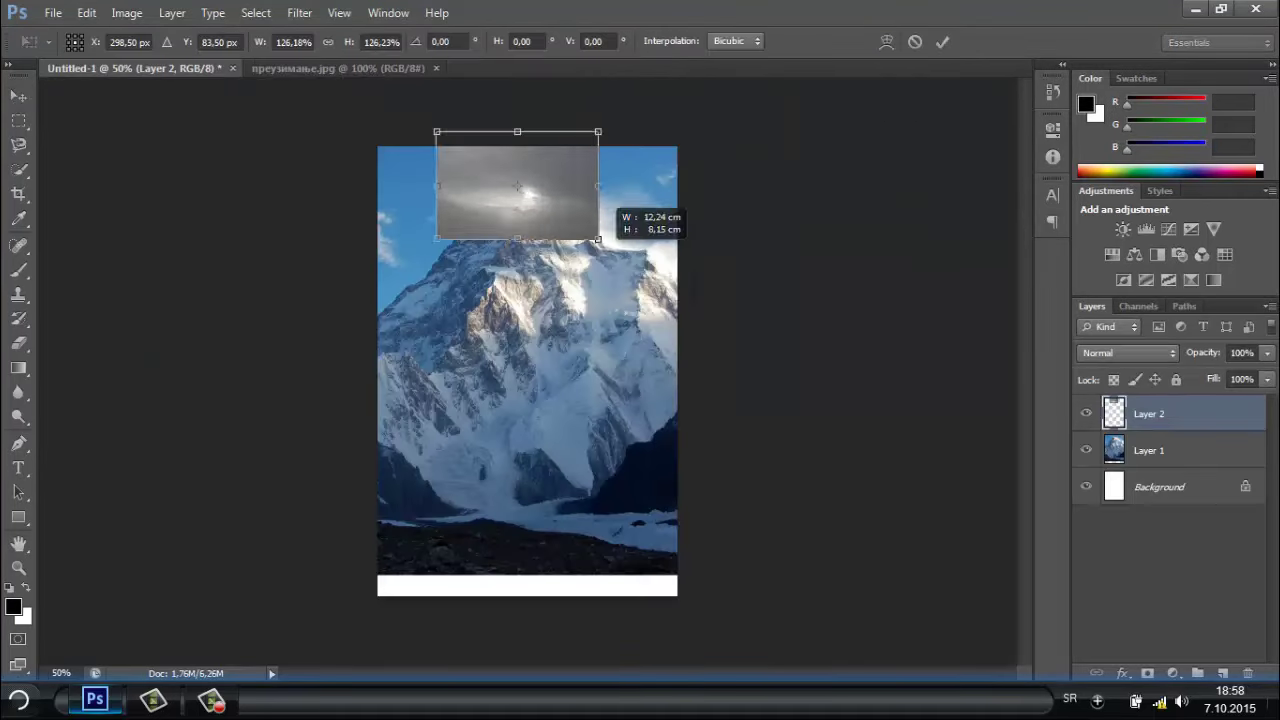
Nudge the sky over the peak at 70% opacity and trace the peak with Magnetic Lasso.
drag(645, 165, 645, 173)
key(7)
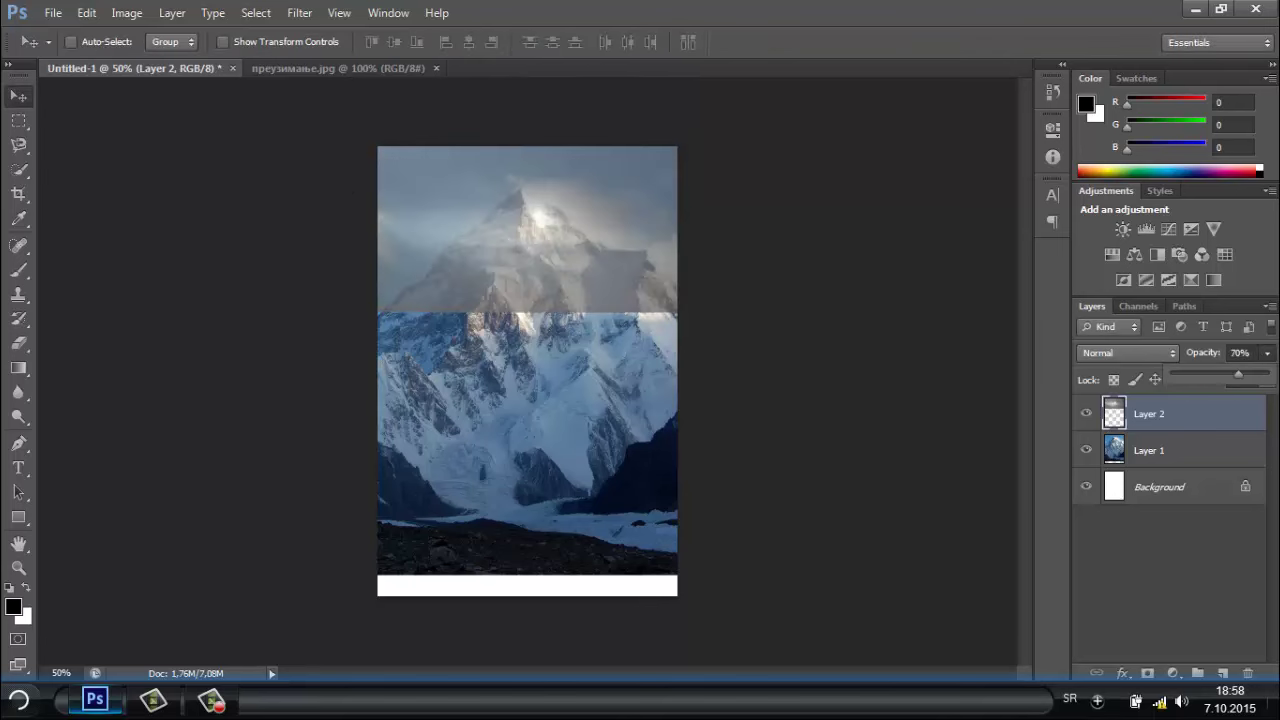
key(l)
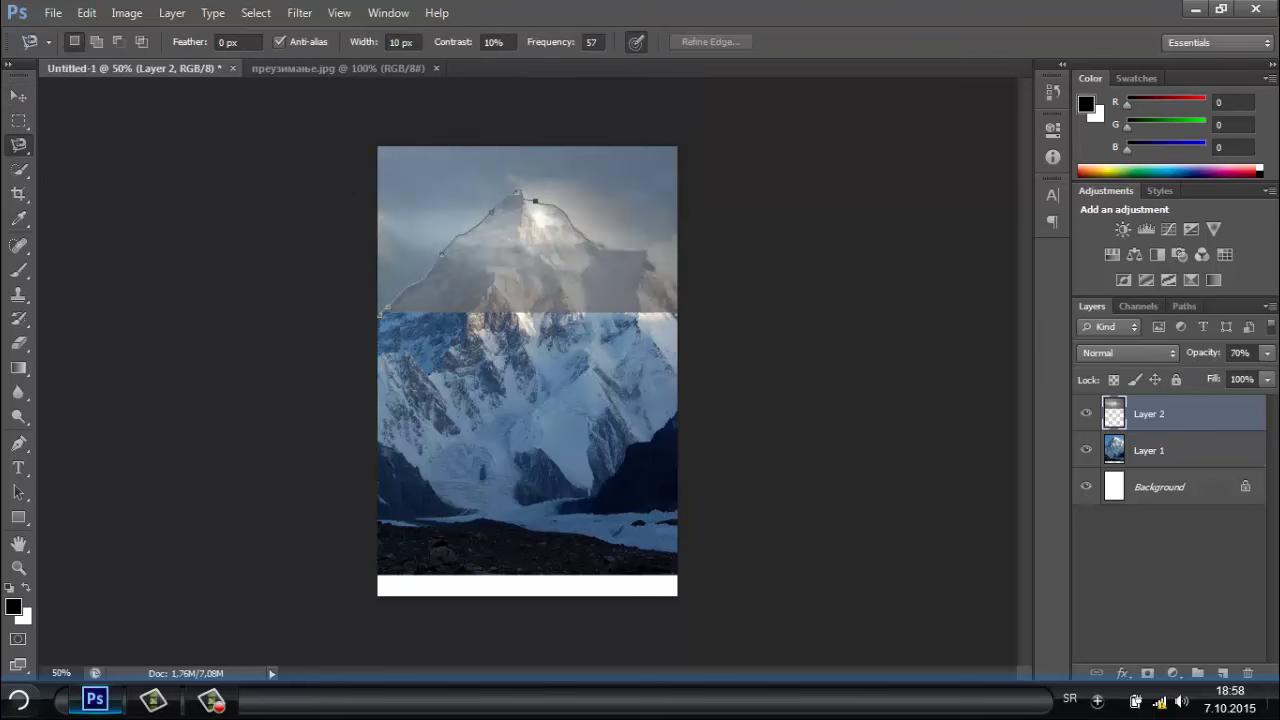
key(Return)
Refine the peak selection's edge and reposition the sky layer with Move.
key(ctrl+alt+r)
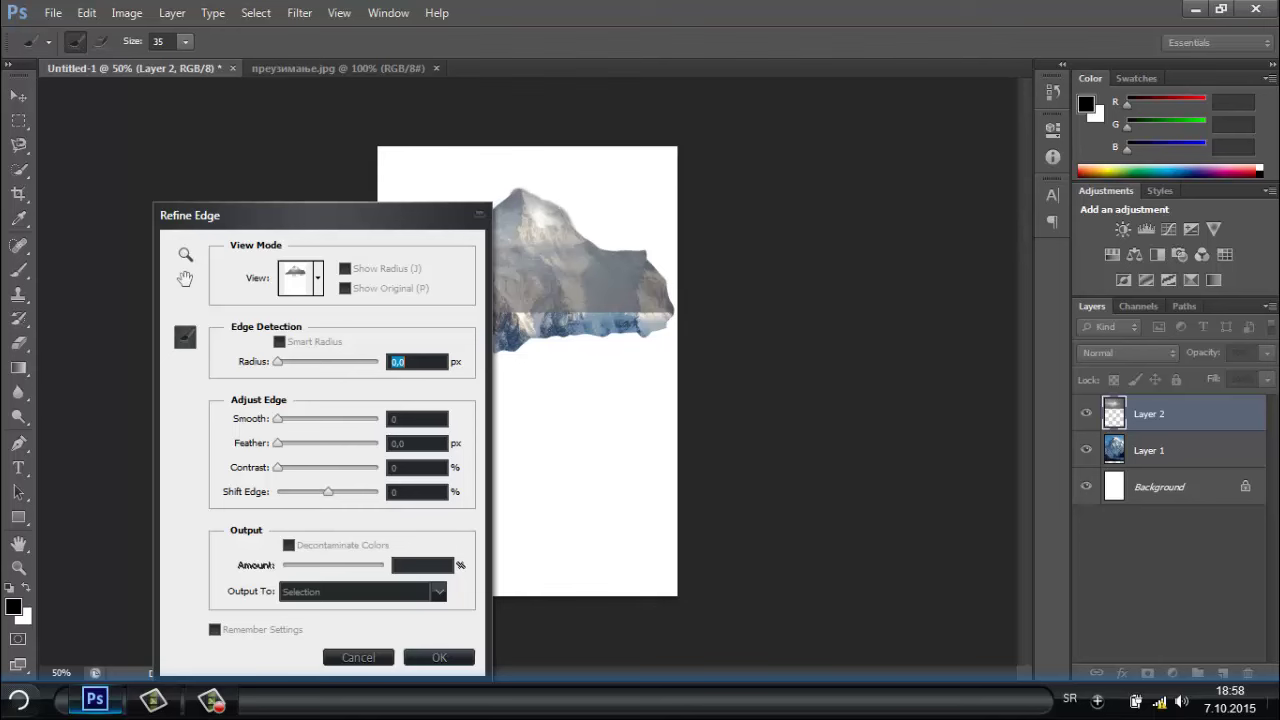
key(Return)
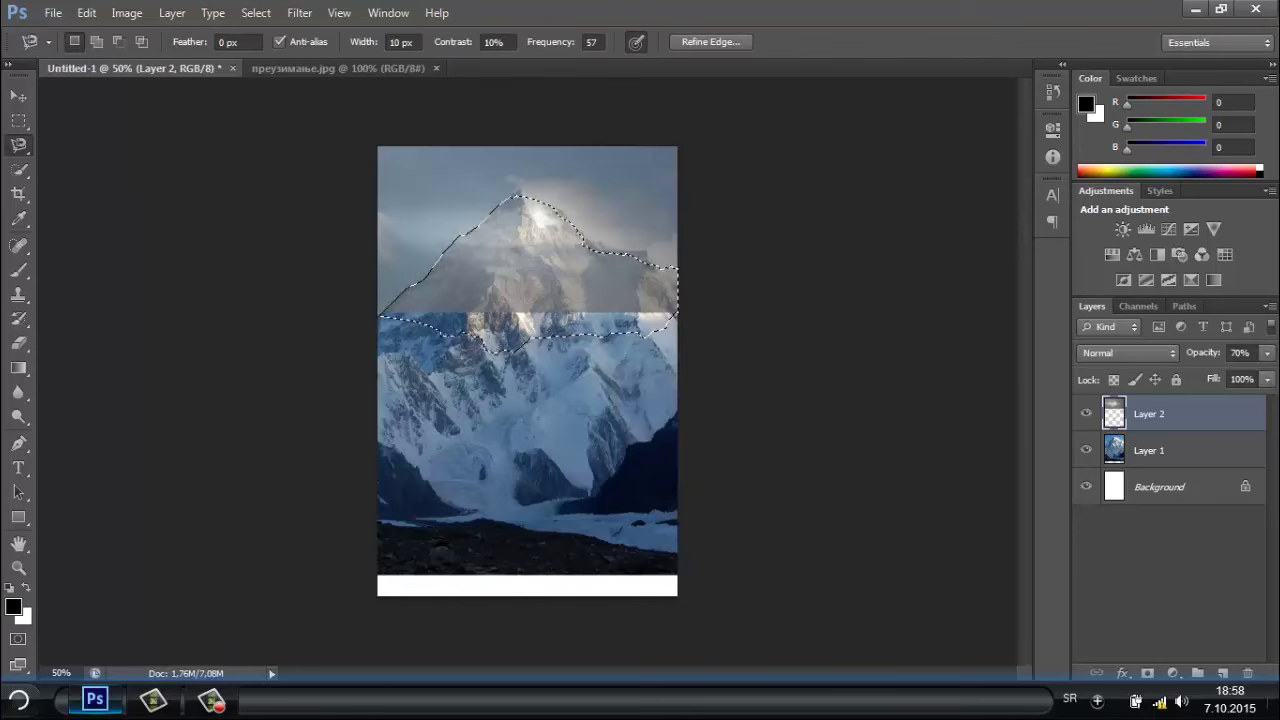
key(v)
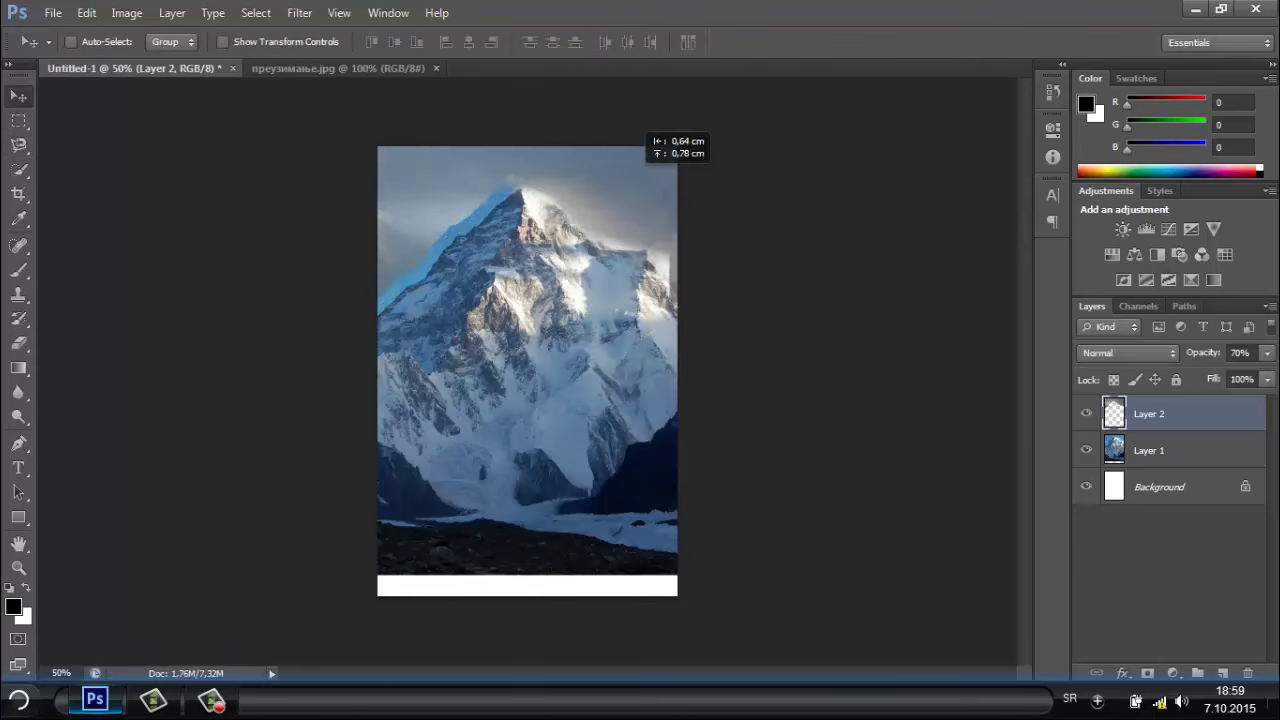
drag(578, 178, 640, 140)
Open the cloud photo and spot-heal its watermark away.
key(ctrl+o)
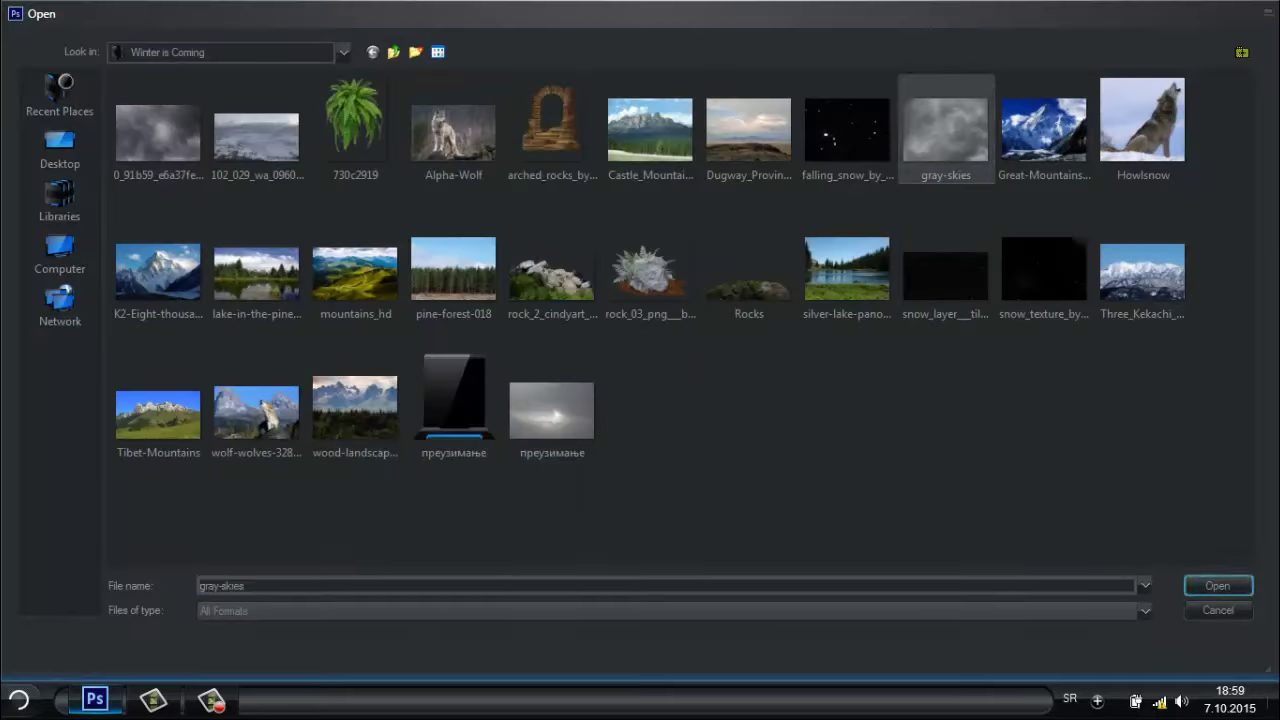
double_click(943, 120)
key(j)
drag(890, 600, 590, 601)
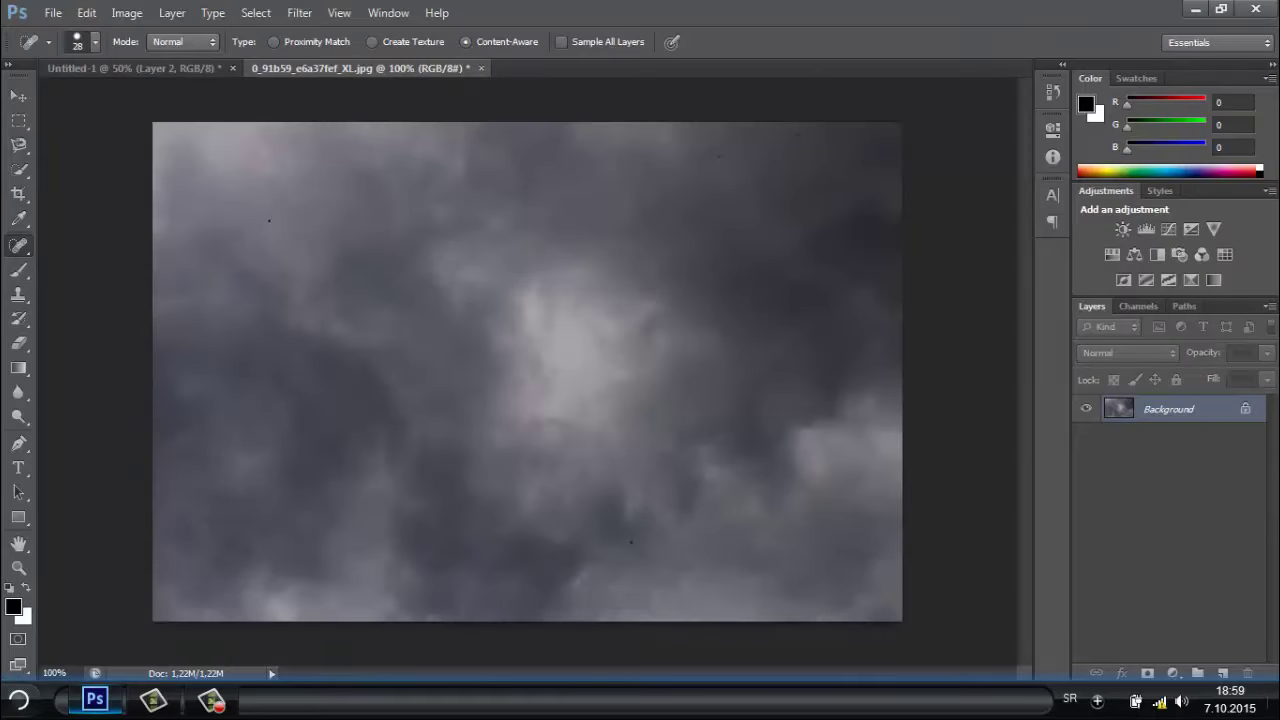
Drag the clouds into the top of the poster at 66% opacity.
key(v)
drag(527, 370, 600, 160)
key(6)
key(6)
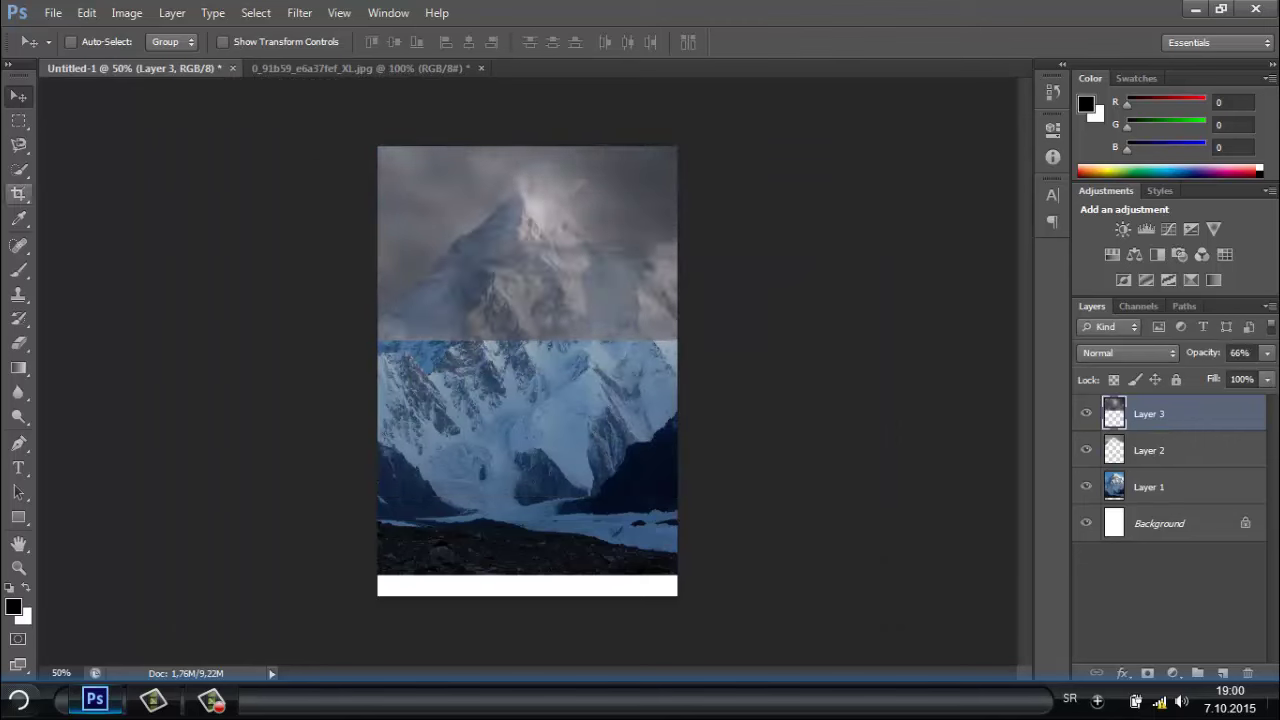
Mask the clouds, painting black with a 147 px brush to reveal the mountain.
click(1147, 673)
key(b)
click(95, 42)
text(147)
drag(660, 300, 400, 300)
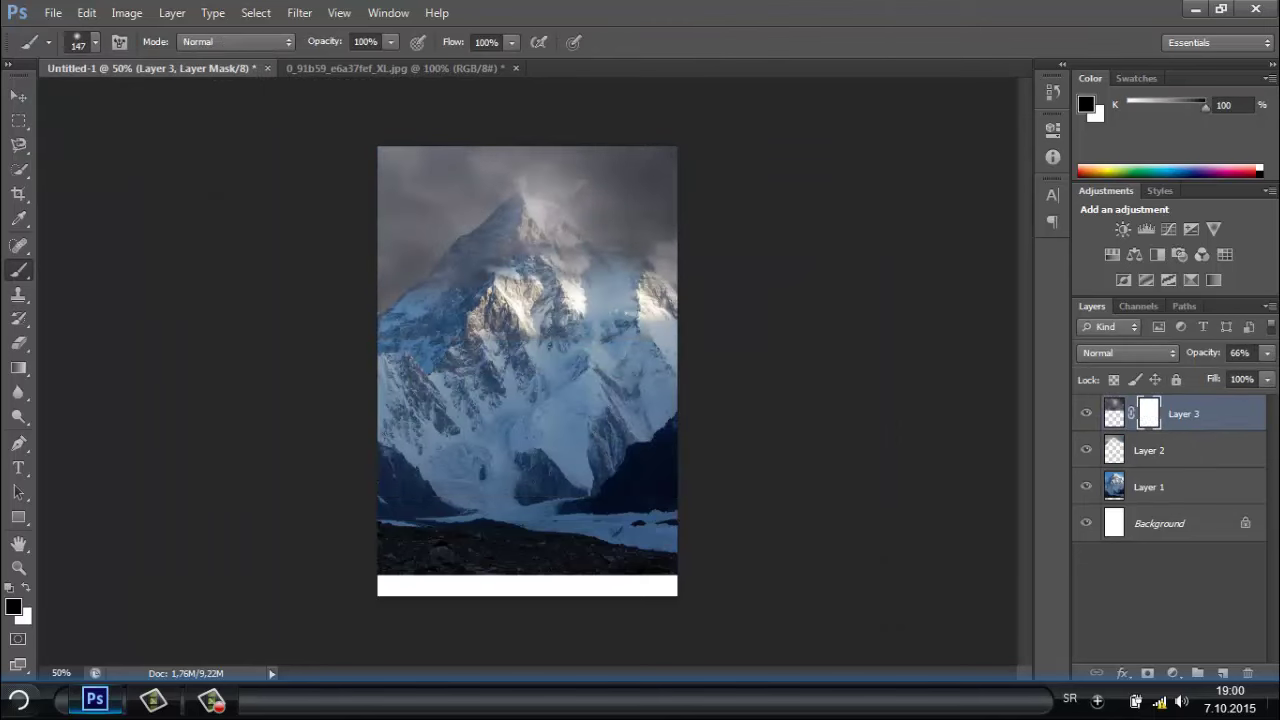
drag(480, 260, 660, 270)
Set the clouds to 75% opacity, close the cloud photo unsaved, and add Color Balance.
key(7)
key(5)
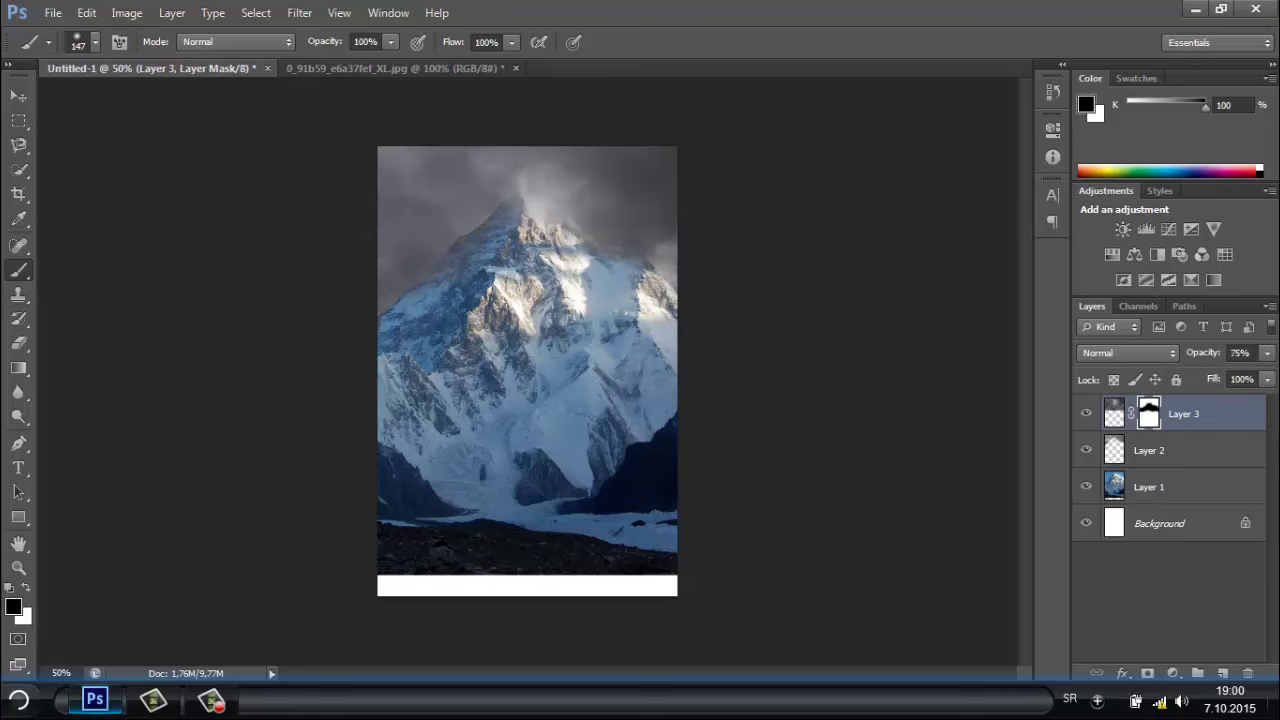
key(ctrl+Tab)
key(ctrl+w)
key(n)
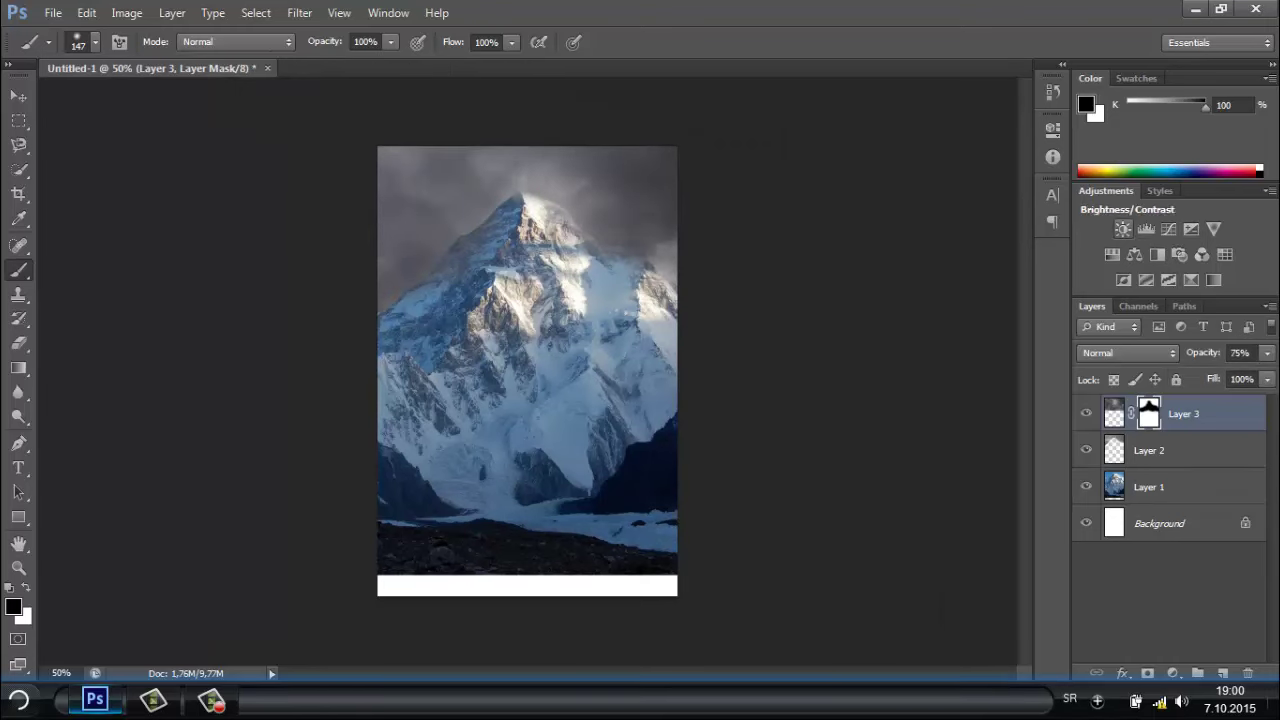
click(1135, 254)
Place Color Balance 1 directly above Layer 1 and bring up the Open dialog.
drag(1183, 450, 1181, 521)
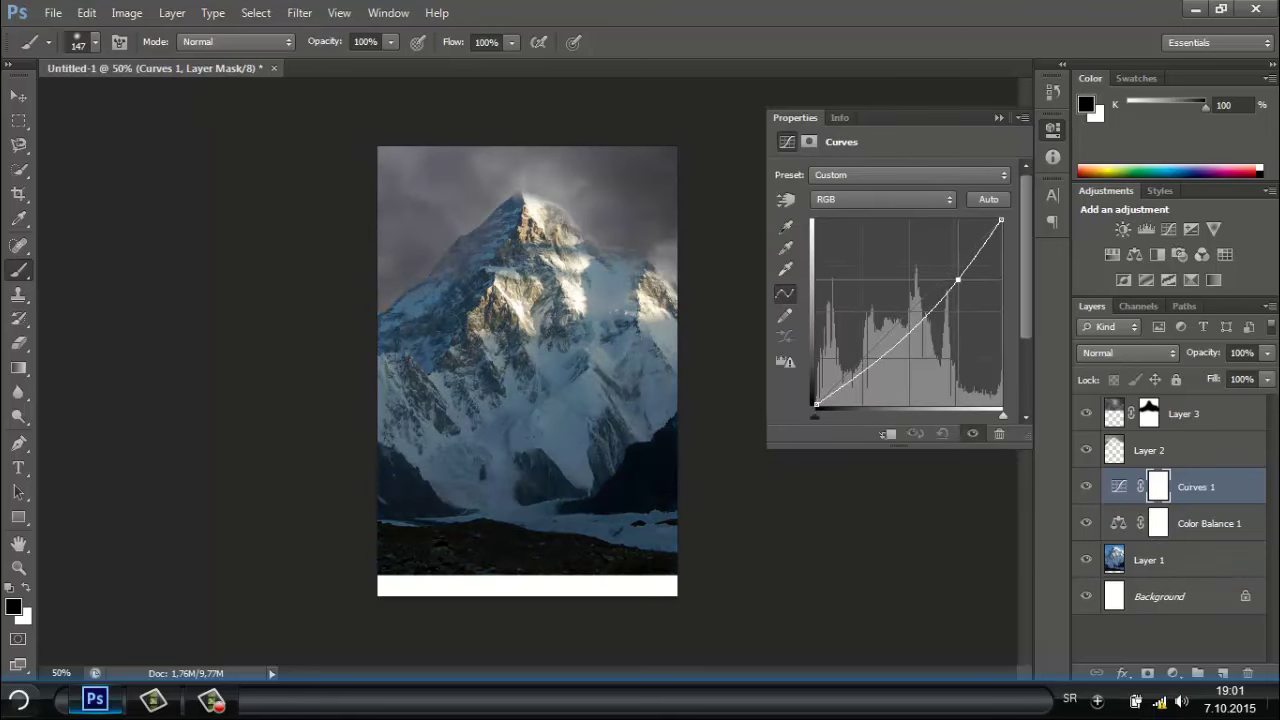
key(ctrl+o)
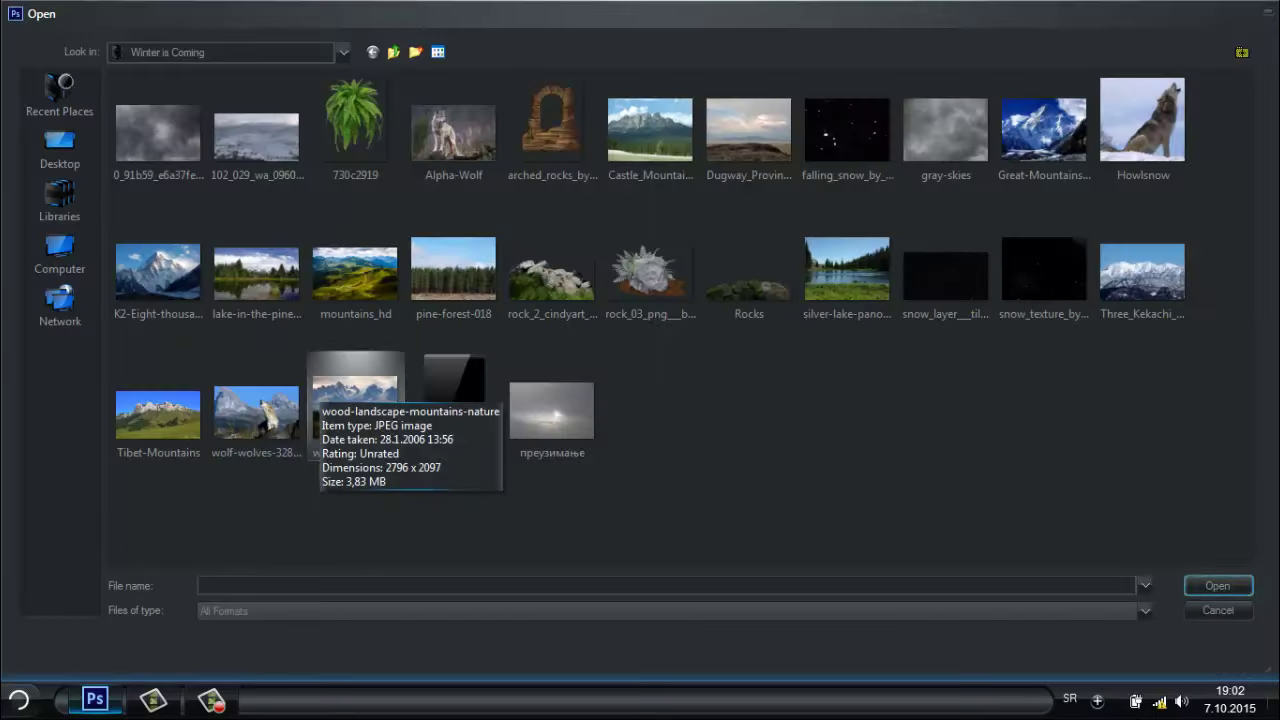
Open the wood-landscape-mountains-nature photo, refine its sky selection and remove the sky.
double_click(355, 405)
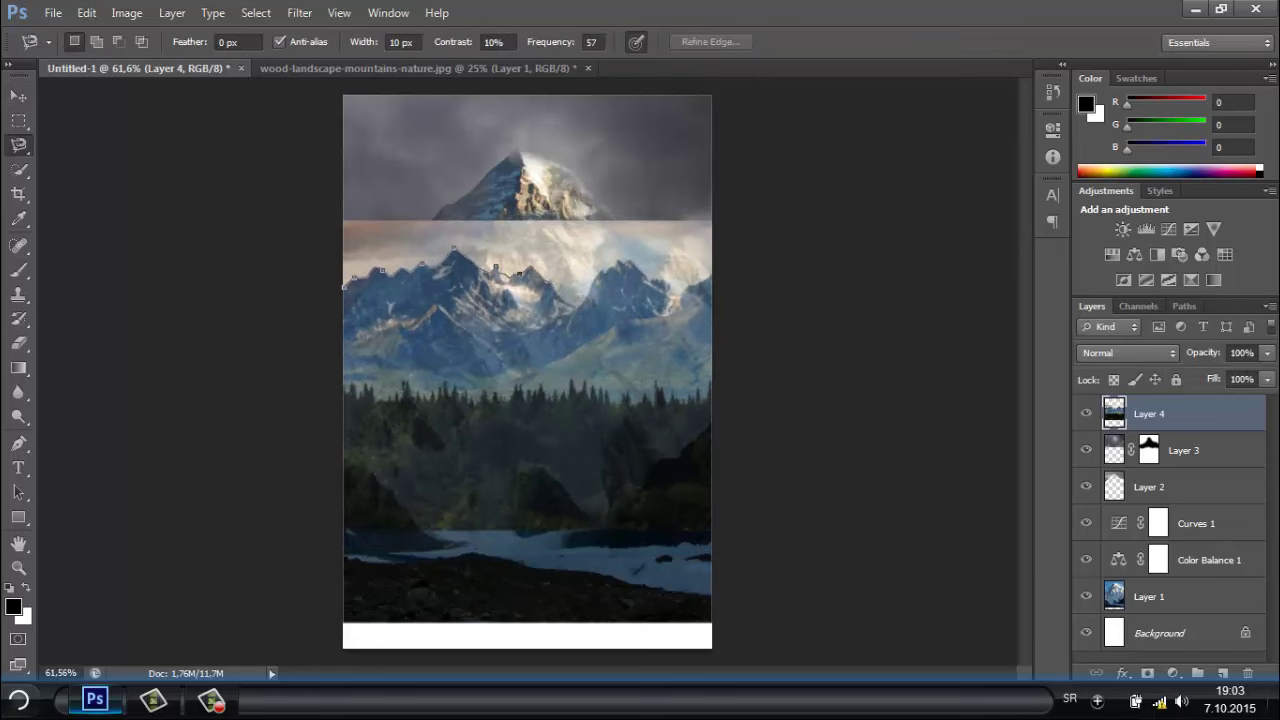
click(710, 41)
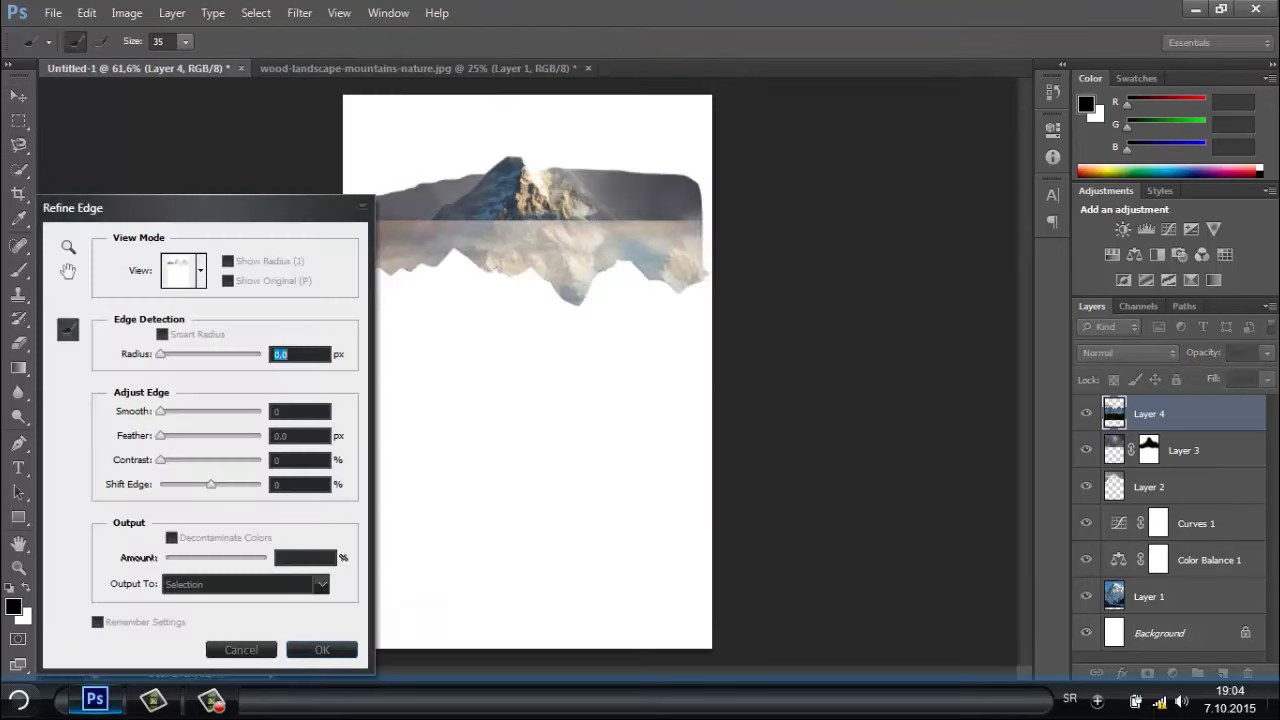
key(Return)
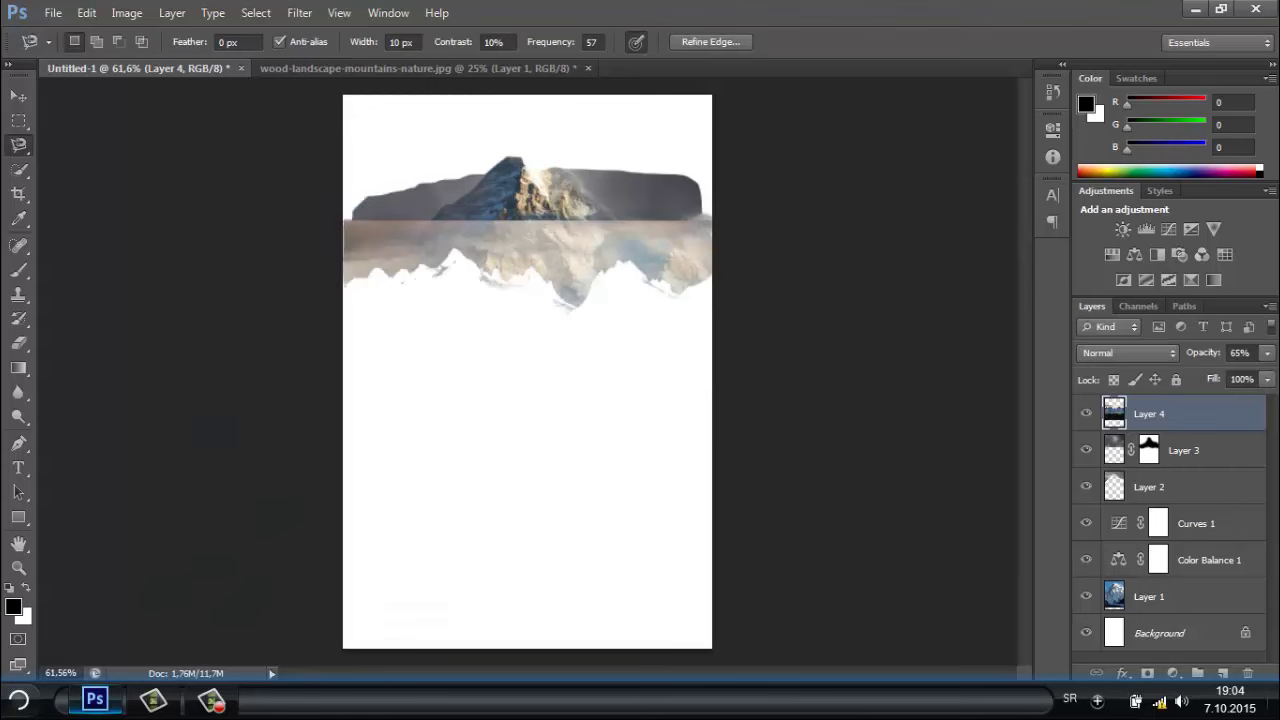
key(ctrl+d)
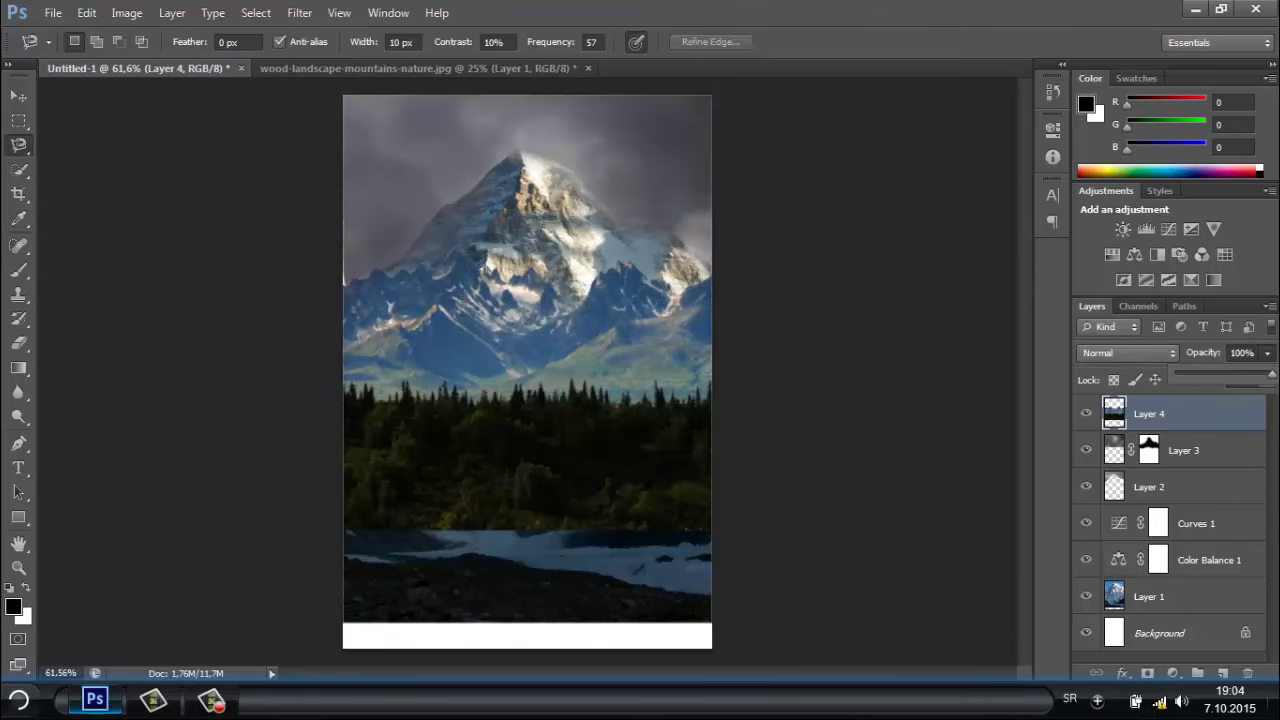
Clip Color Balance and Levels to the forest layer, then close wood-landscape unsaved.
key(ctrl+b)
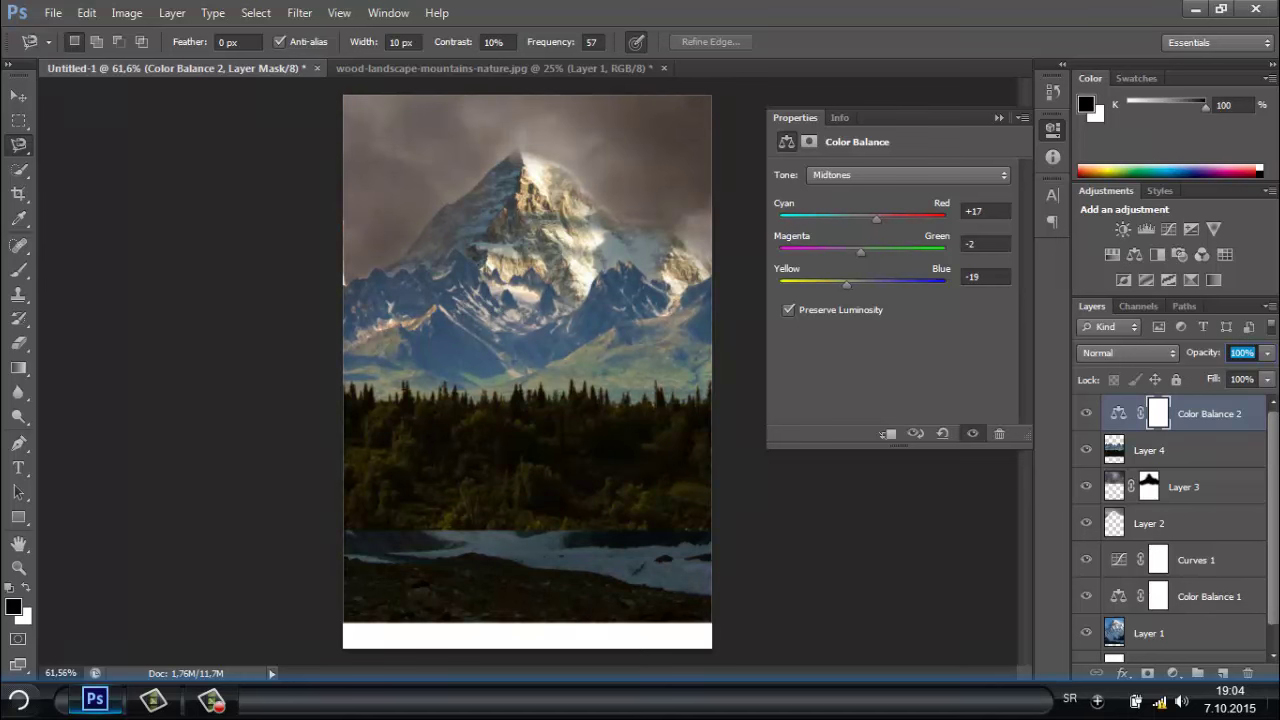
click(886, 433)
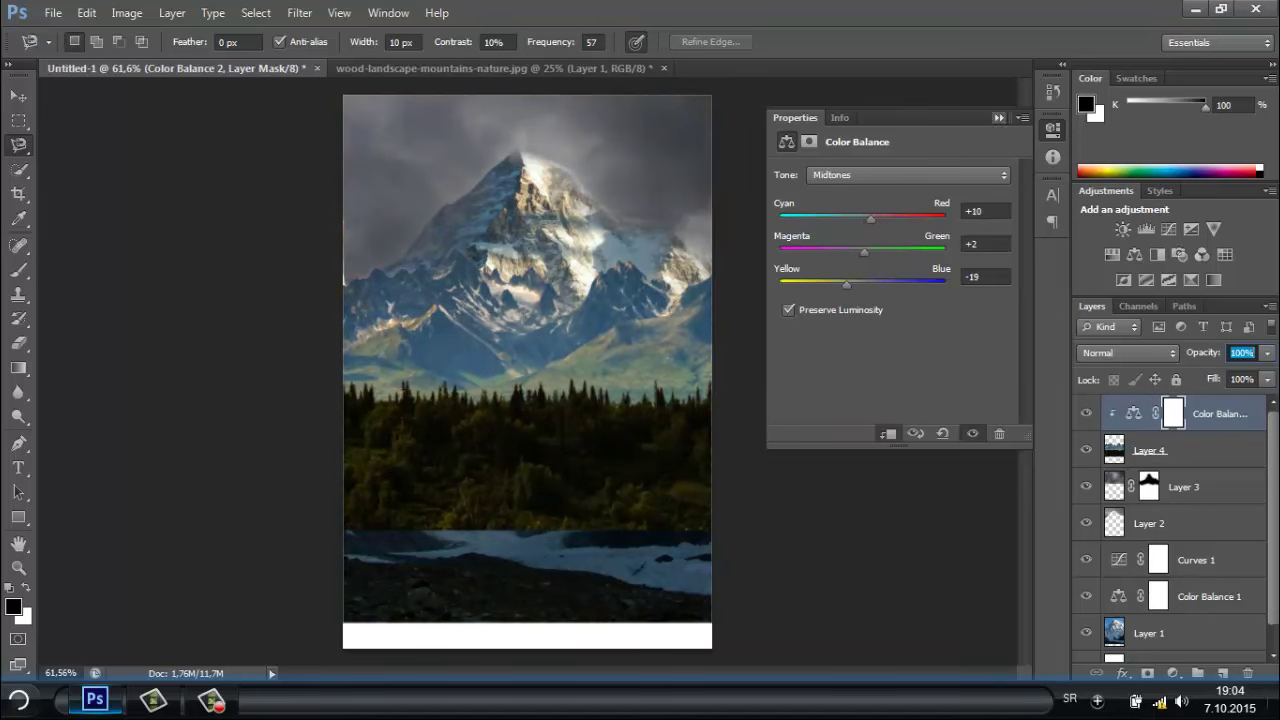
key(ctrl+l)
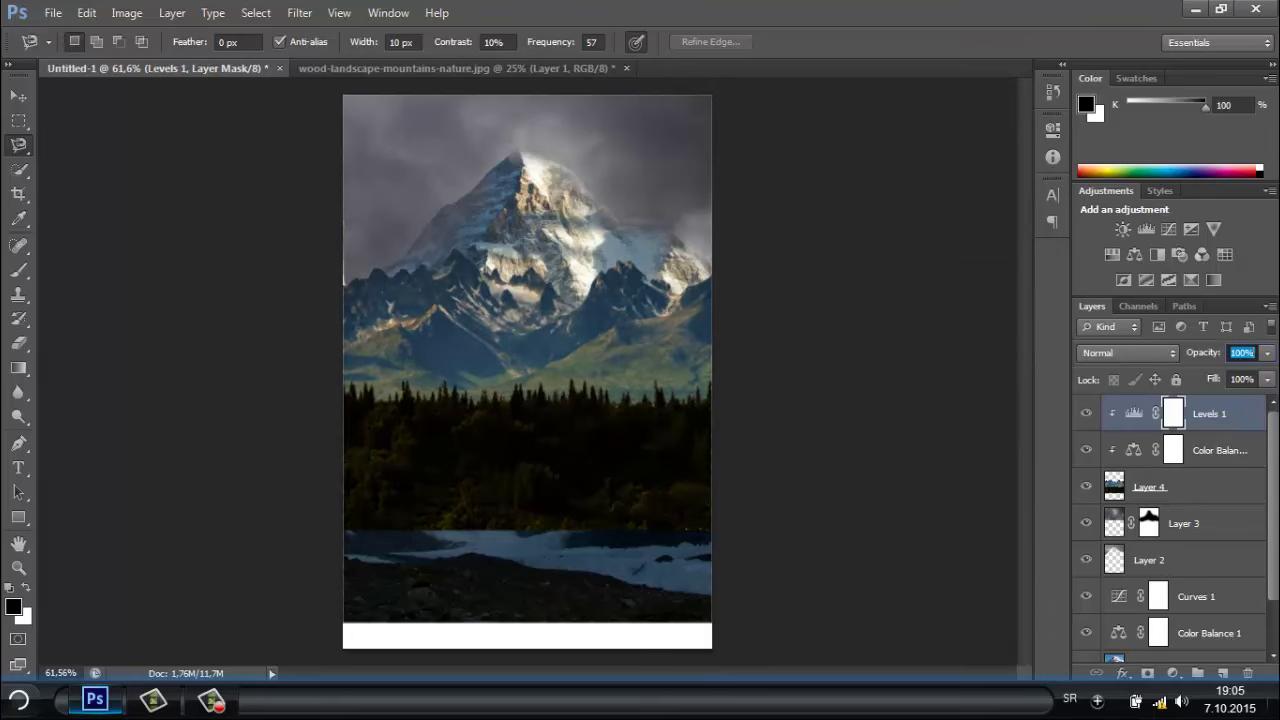
key(v)
click(626, 68)
key(n)
key(ctrl+o)
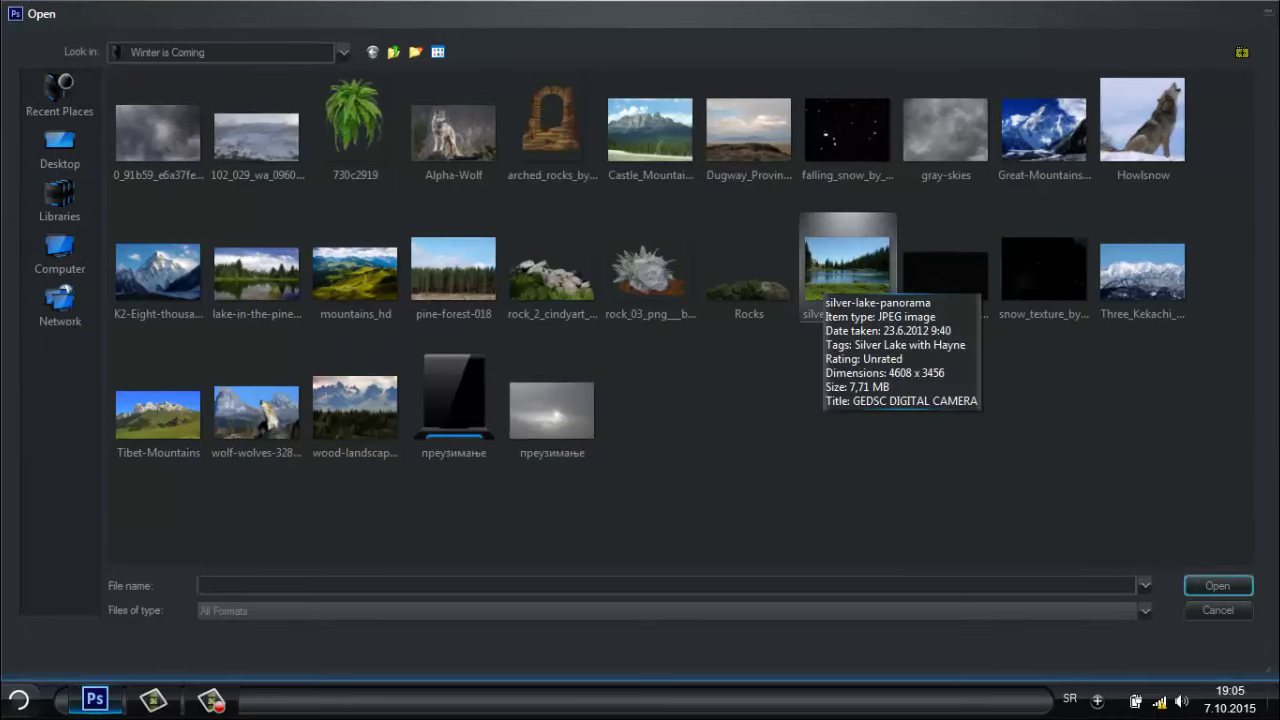
Bring in the silver-lake-panorama photo at 63% opacity, positioned over the forest.
click(847, 270)
key(Return)
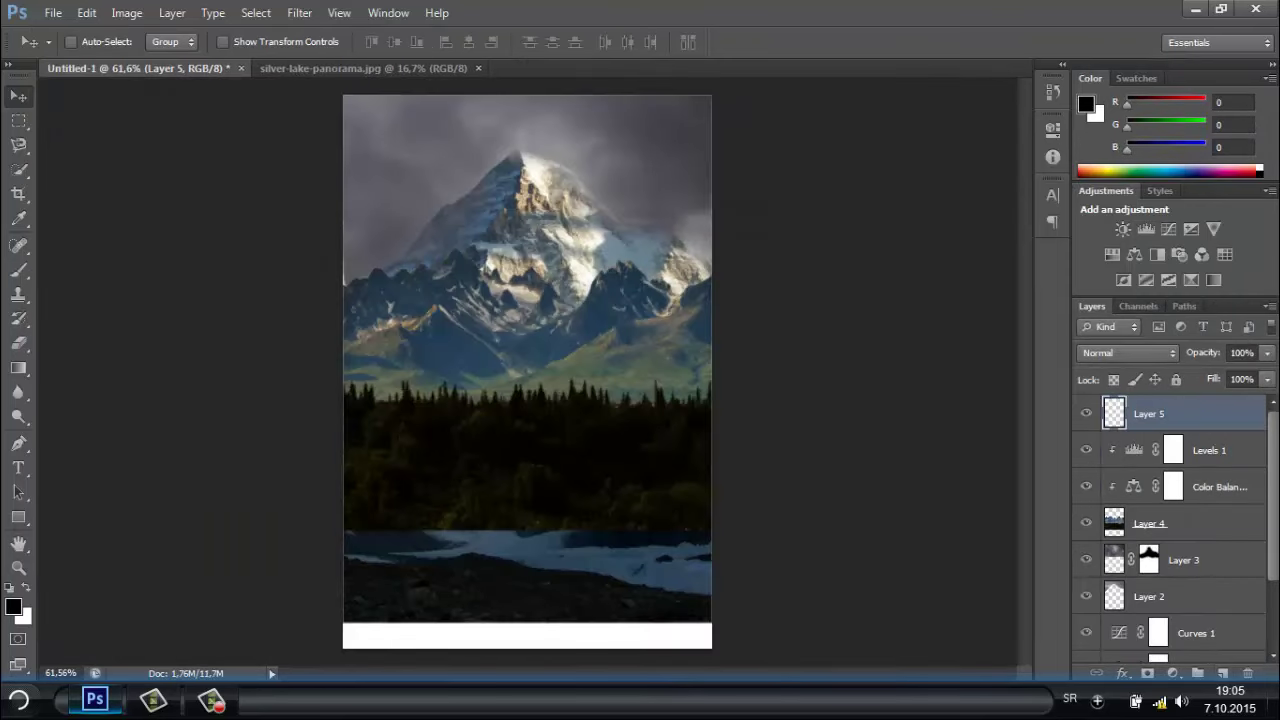
key(Return)
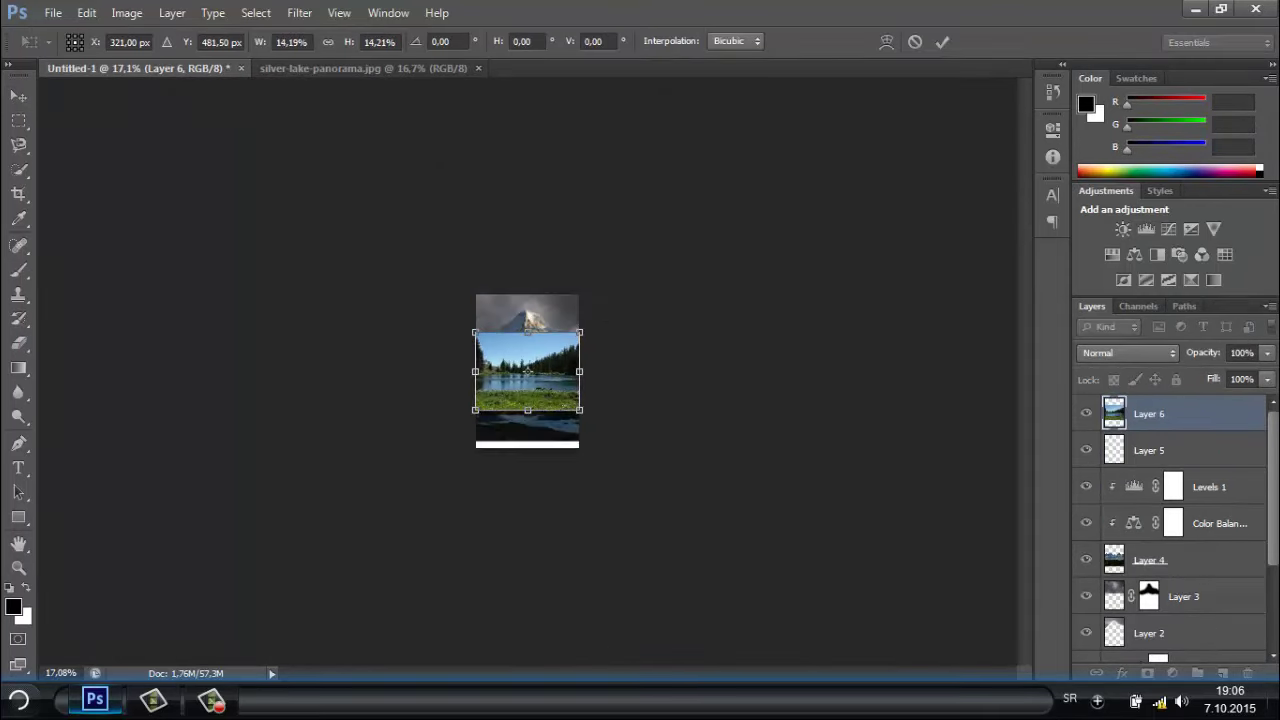
key(ctrl+0)
key(6)
key(3)
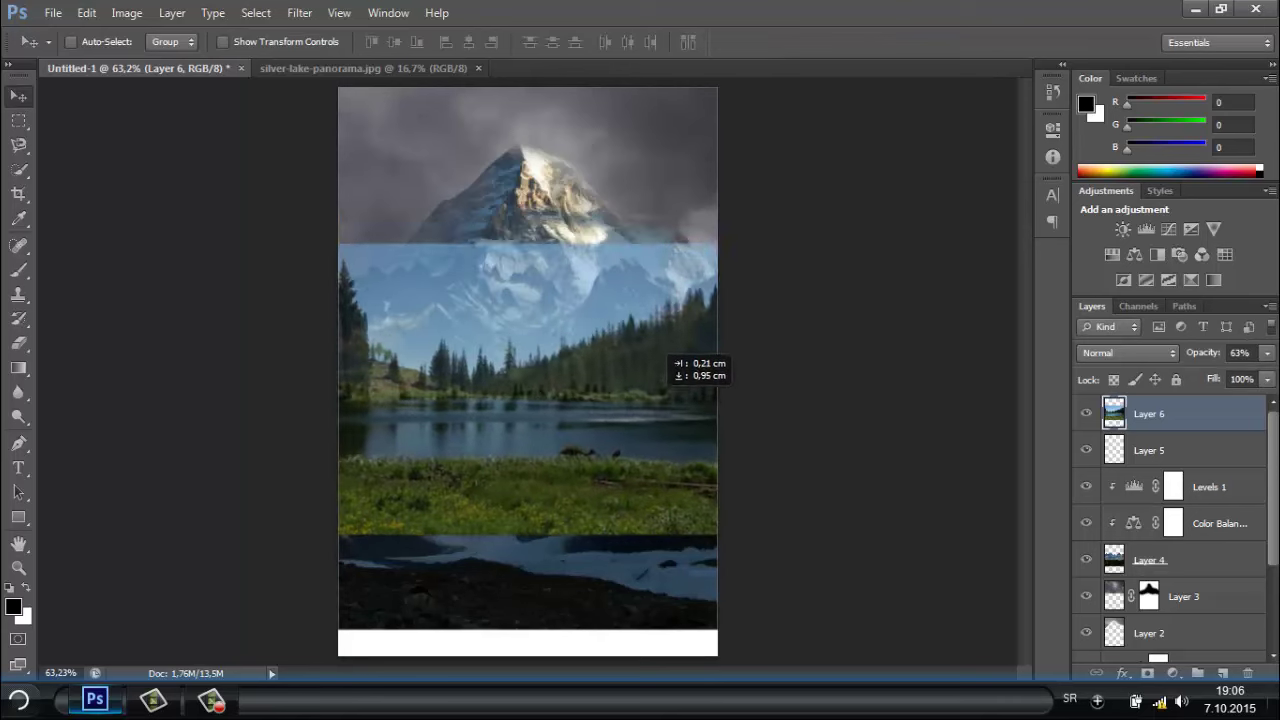
drag(662, 364, 664, 366)
Select the lake along the treetops with Magnetic Lasso and Refine Edge, then shift it down.
key(ctrl+plus)
key(l)
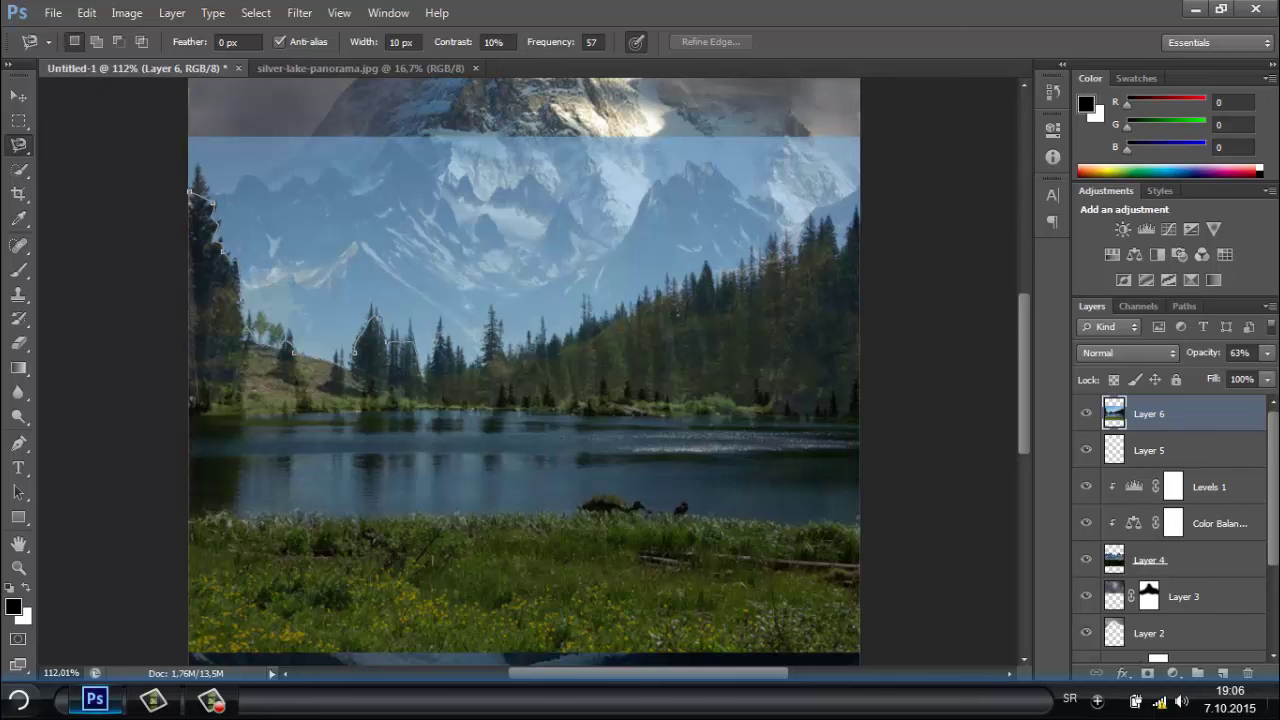
key(Return)
key(ctrl+alt+r)
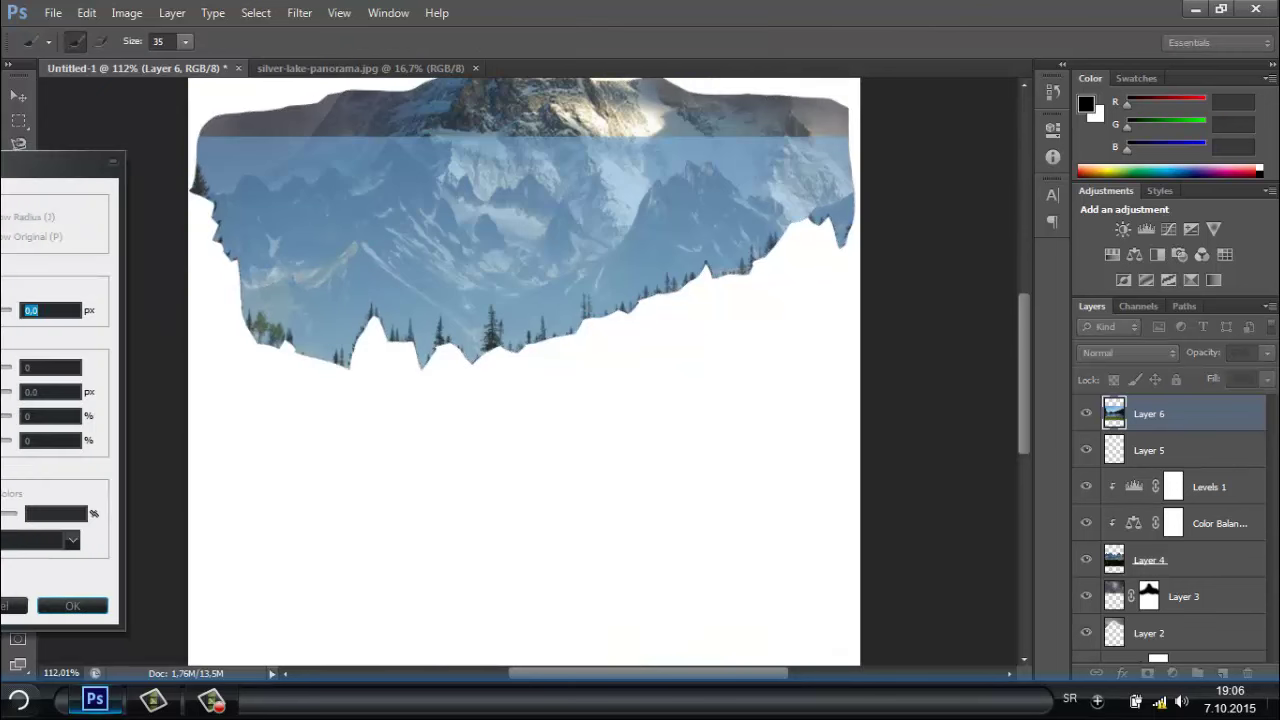
mouse_move(205, 240)
mouse_down()
mouse_move(235, 350)
mouse_move(340, 378)
mouse_move(500, 375)
mouse_move(848, 240)
mouse_up()
click(72, 606)
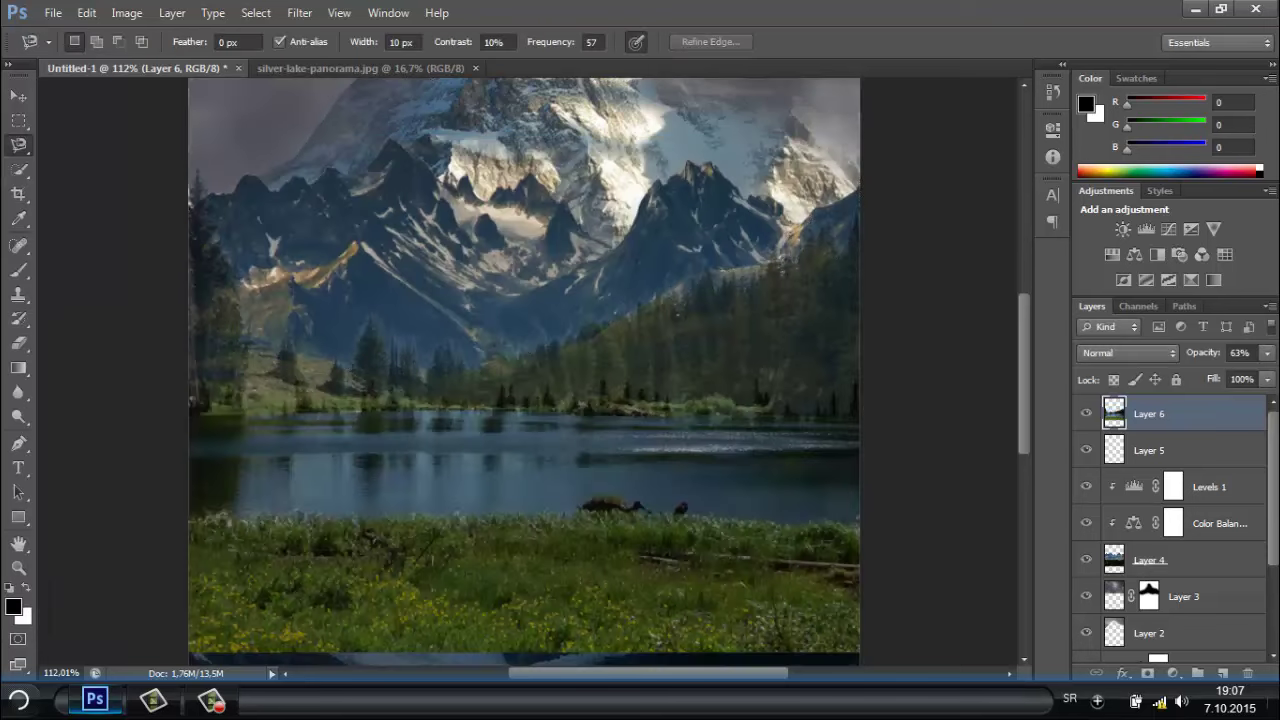
key(v)
drag(810, 310, 810, 345)
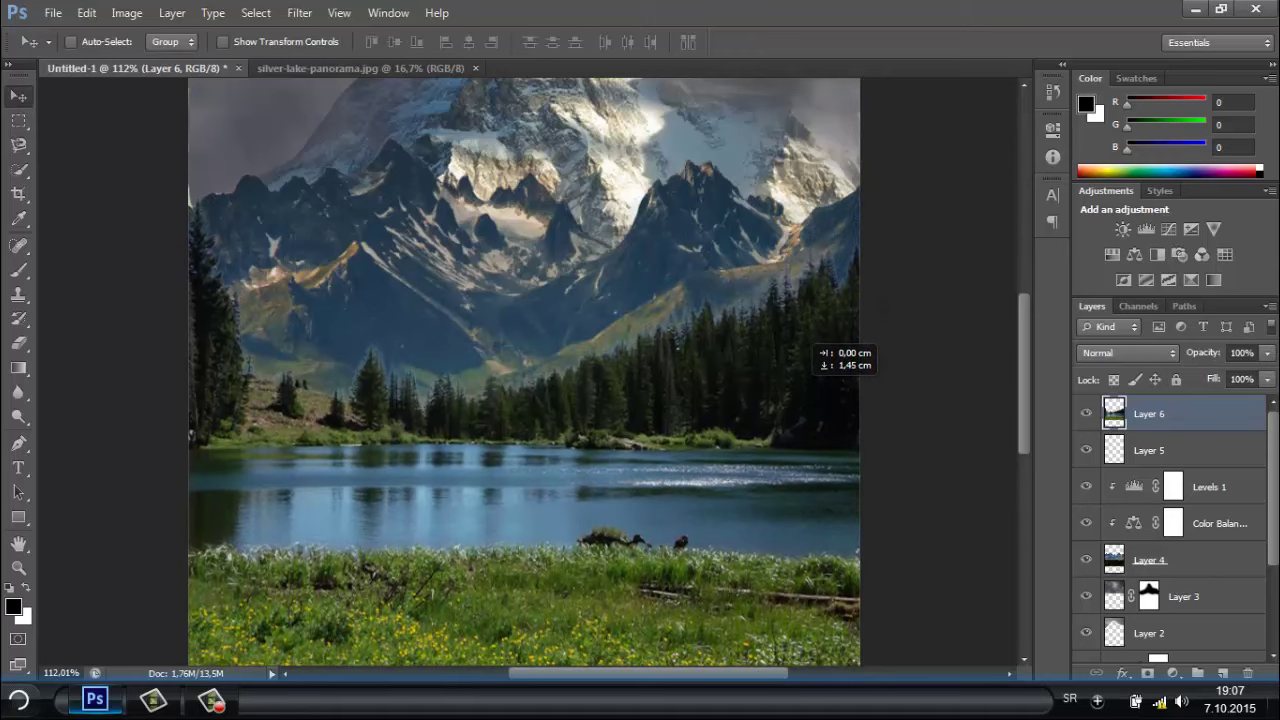
Add a contrast Curves clipped to the lake, plus a Color Balance layer, and fit the view.
click(1168, 229)
drag(847, 373, 930, 250)
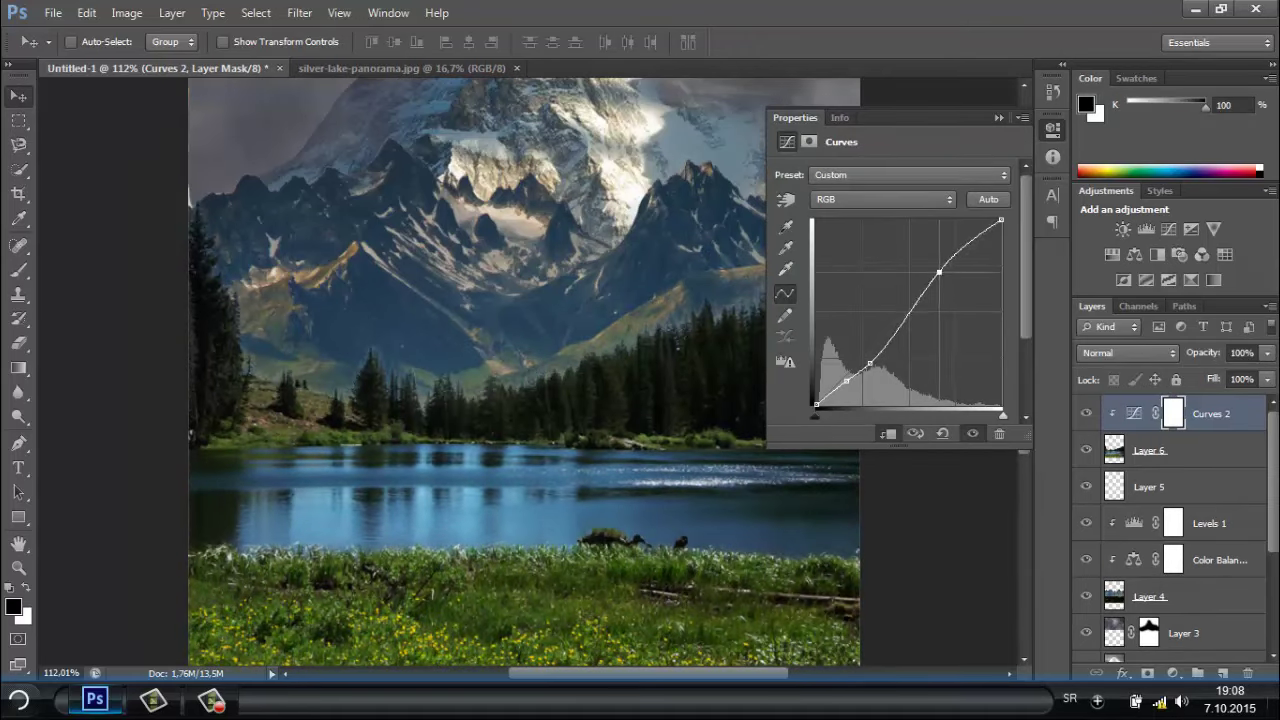
click(887, 433)
click(1134, 254)
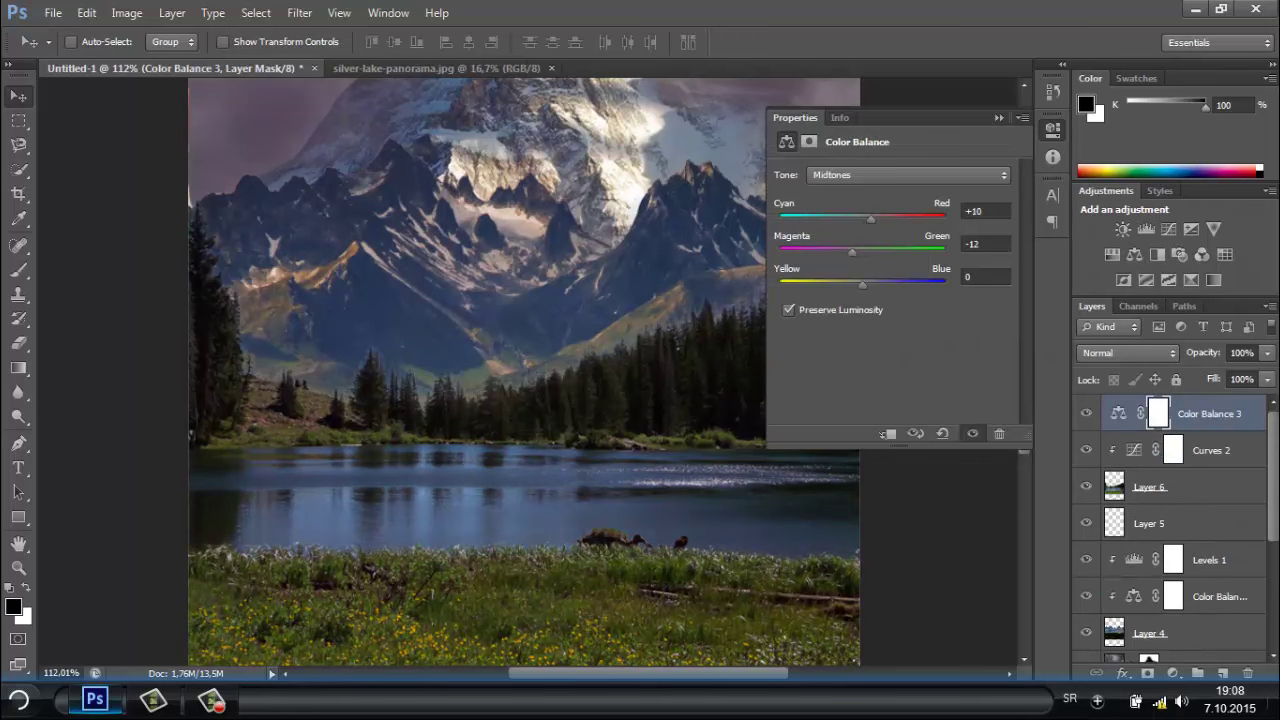
key(ctrl+0)
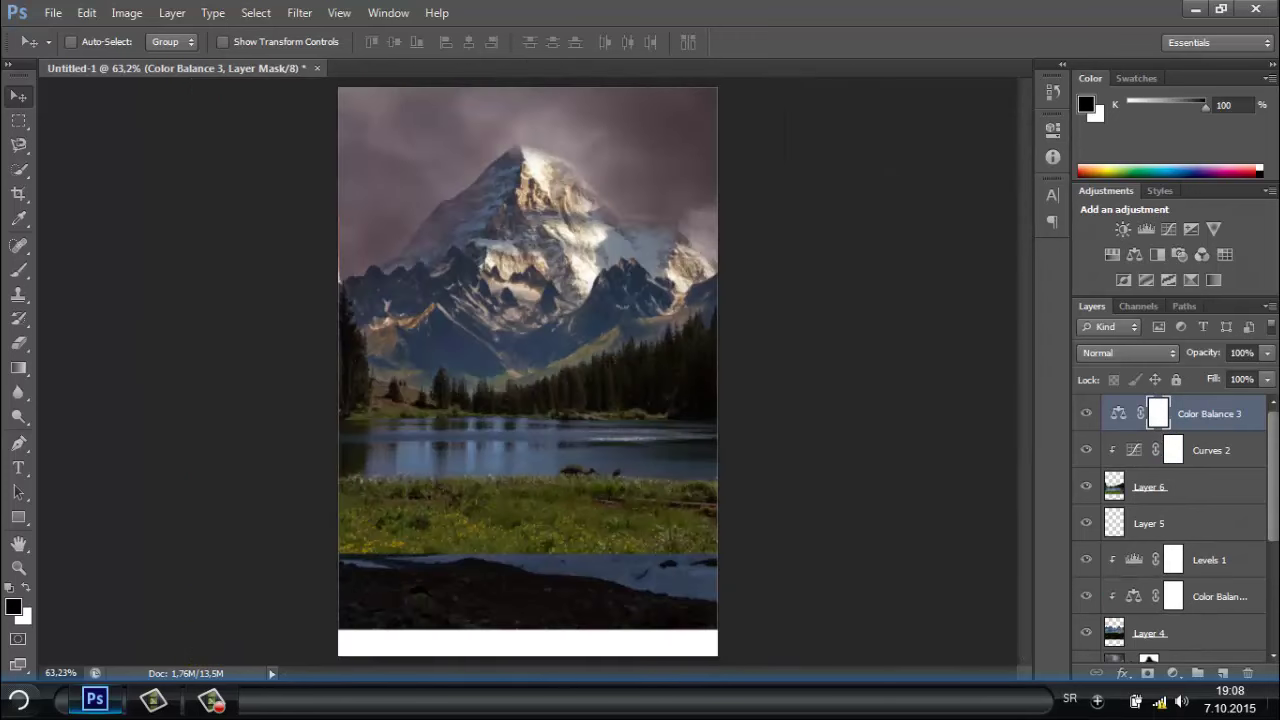
Blend away the dark birds on the lake's near shore with Content-Aware Move.
drag(18, 245, 100, 300)
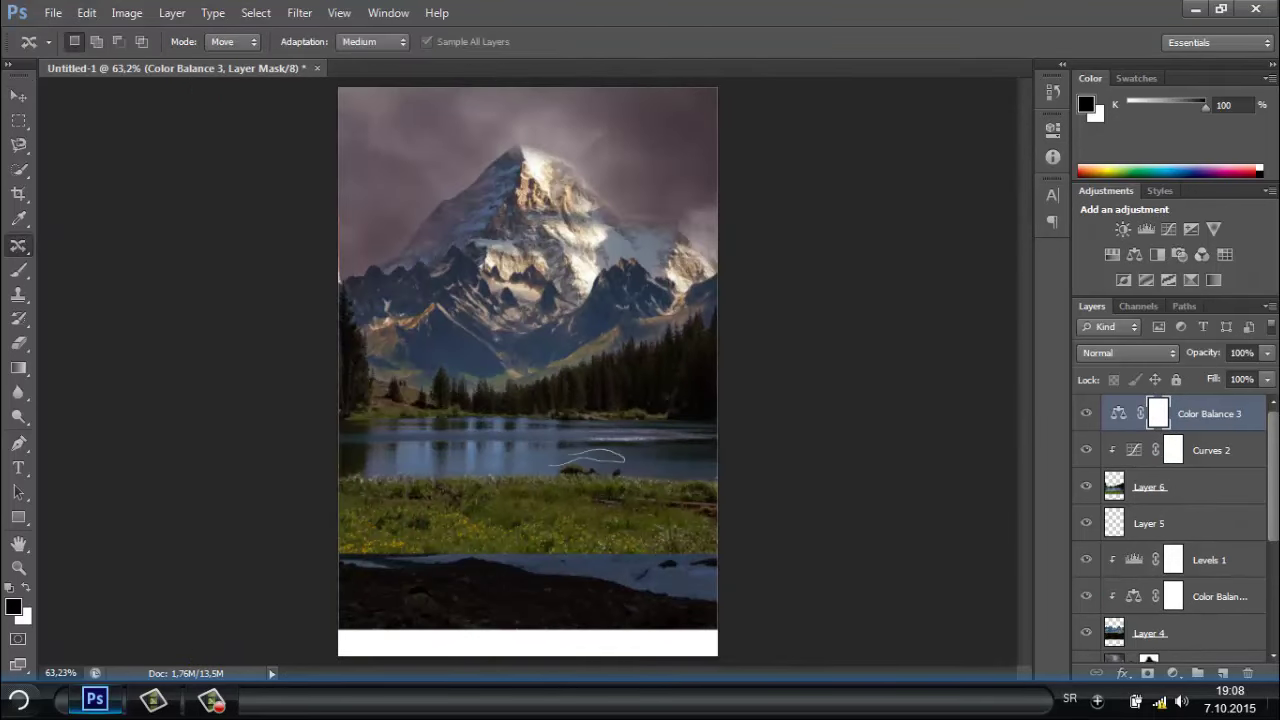
drag(588, 465, 592, 467)
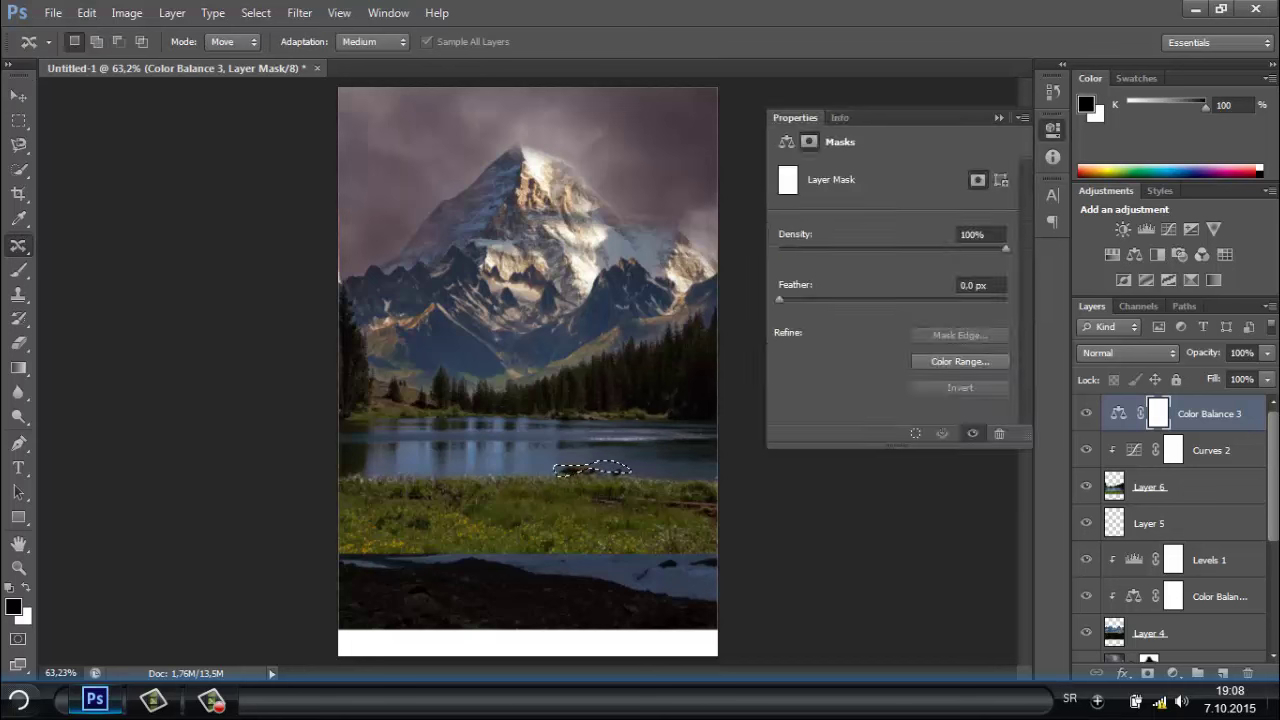
key(ctrl+d)
key(ctrl+a)
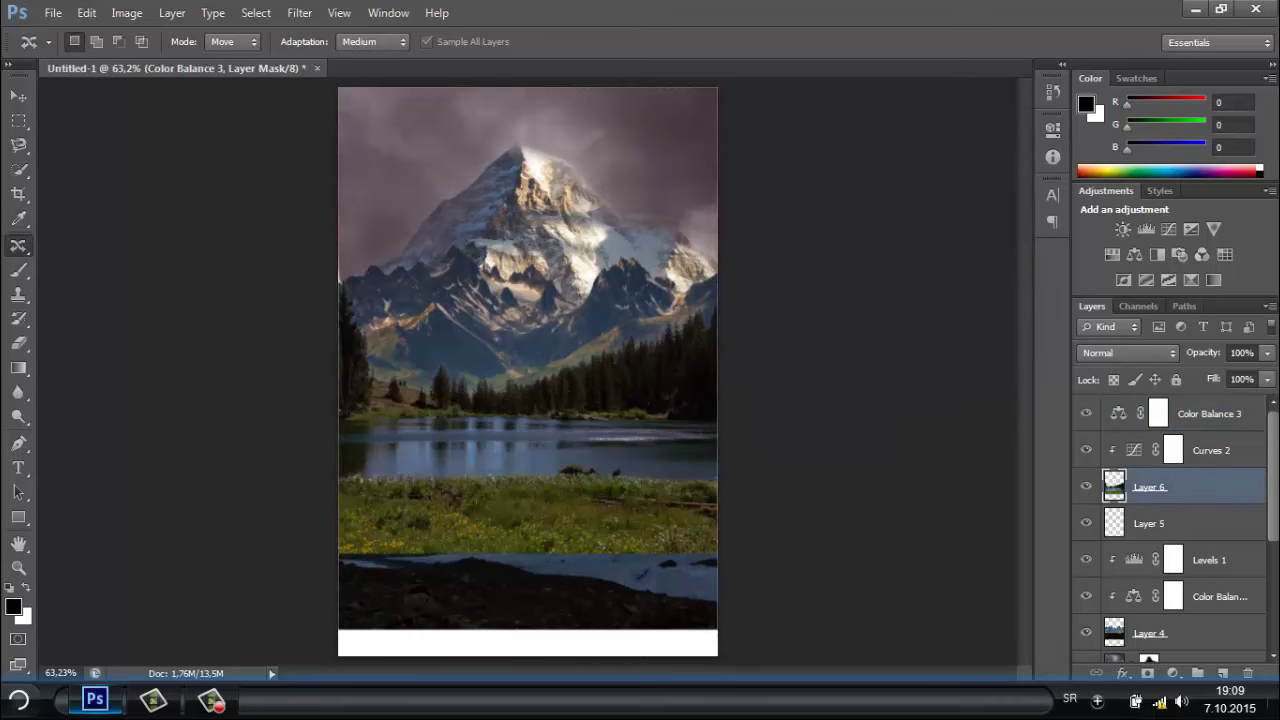
drag(560, 460, 556, 470)
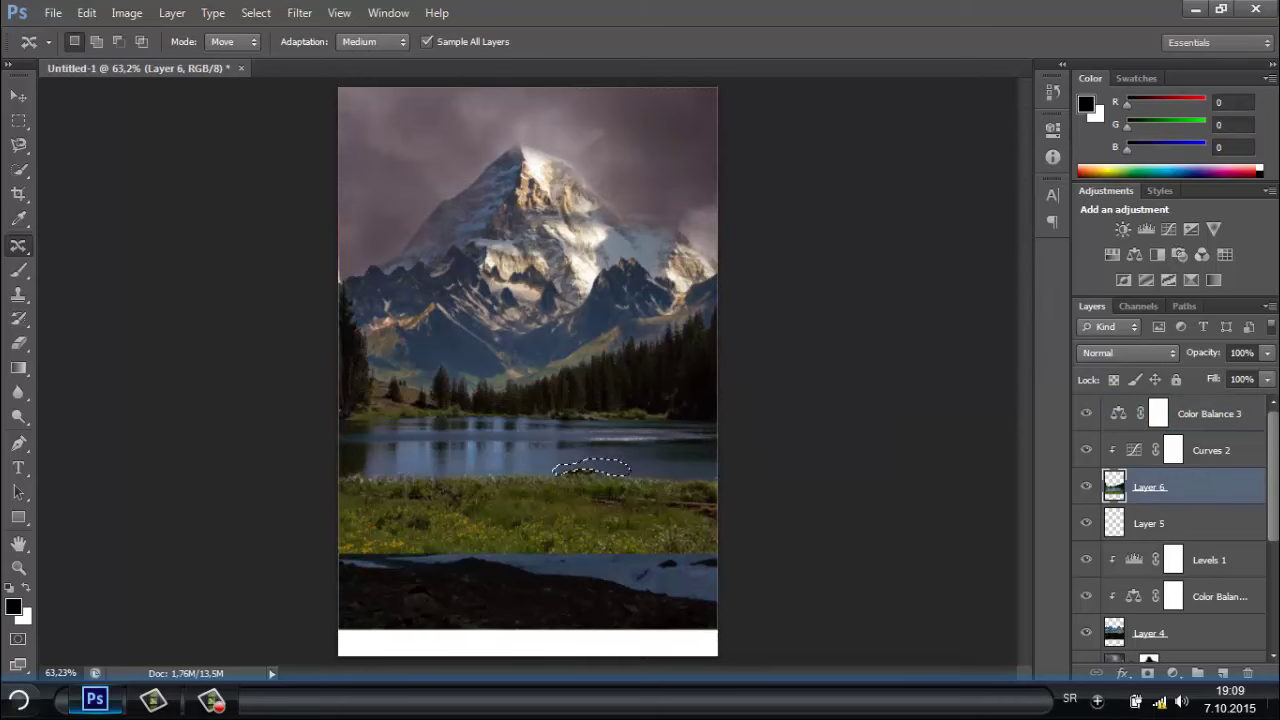
scroll(595, 450, up, 1)
scroll(595, 450, up, 3)
drag(508, 495, 512, 497)
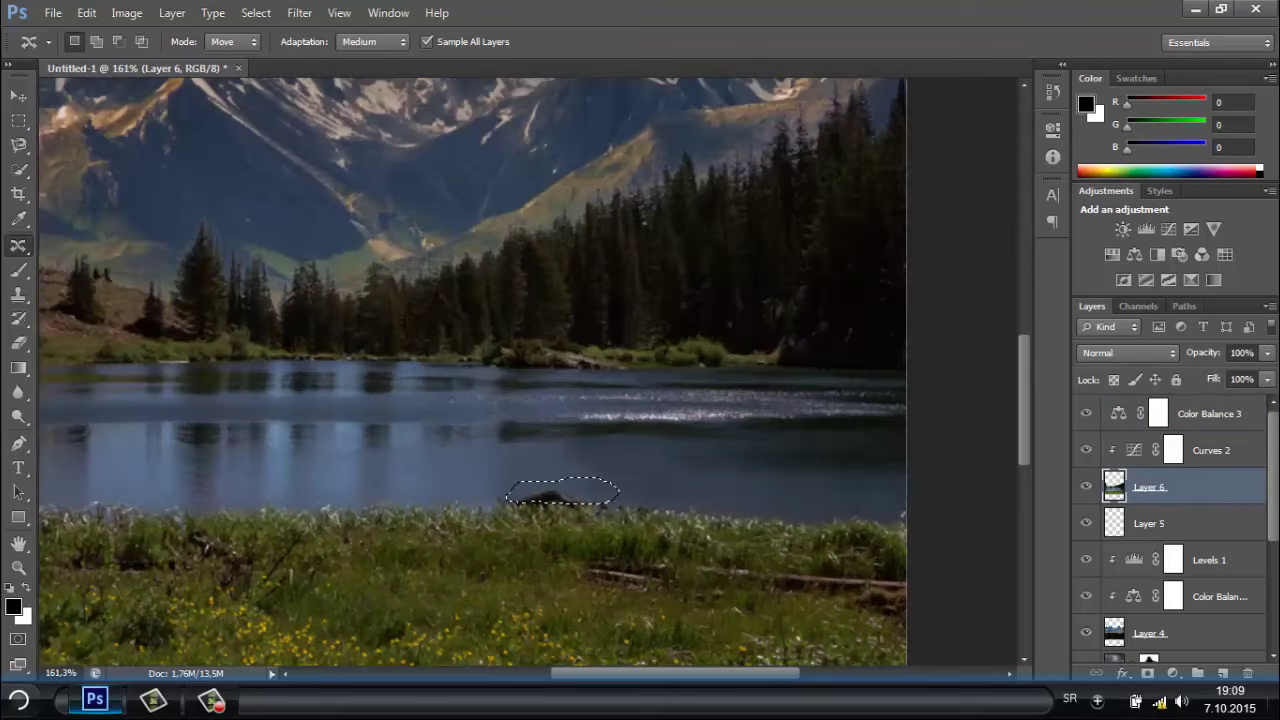
key(ctrl+0)
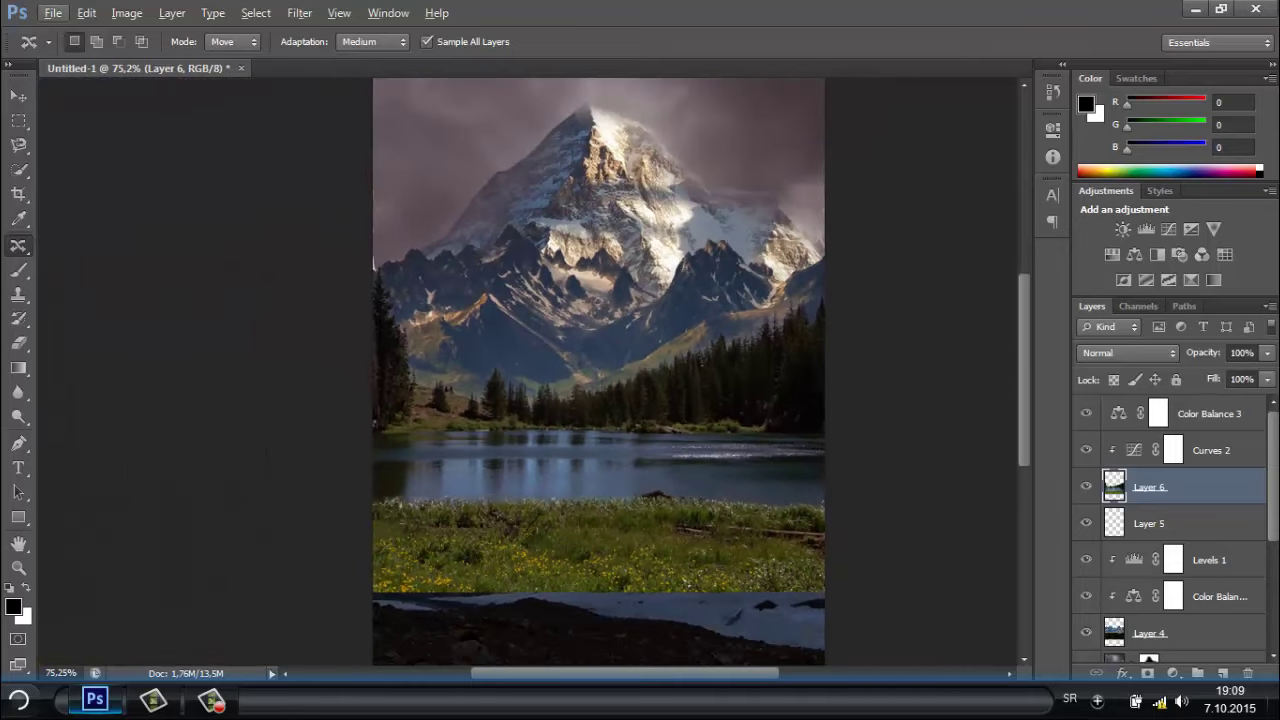
key(ctrl+o)
Paste the howling wolf photo into the poster, scaled to about a third, over the lake shore.
double_click(256, 410)
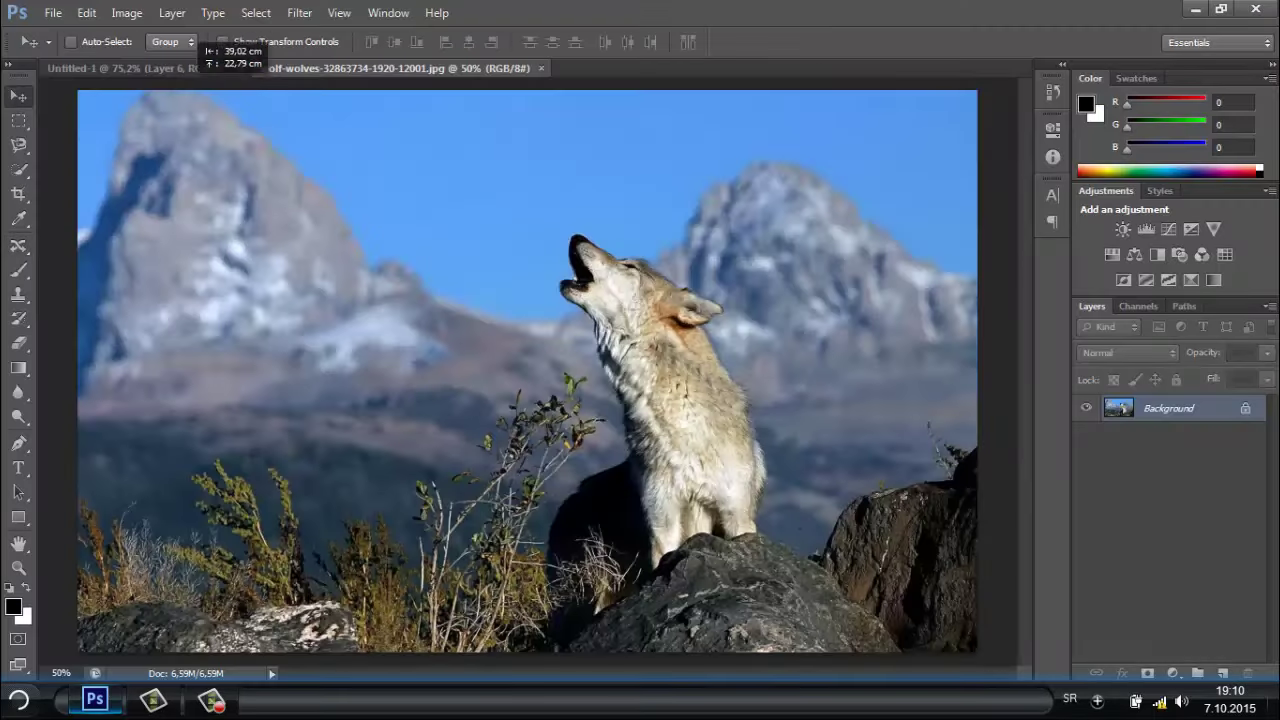
key(ctrl+shift+bracketright)
key(ctrl+t)
key(ctrl+0)
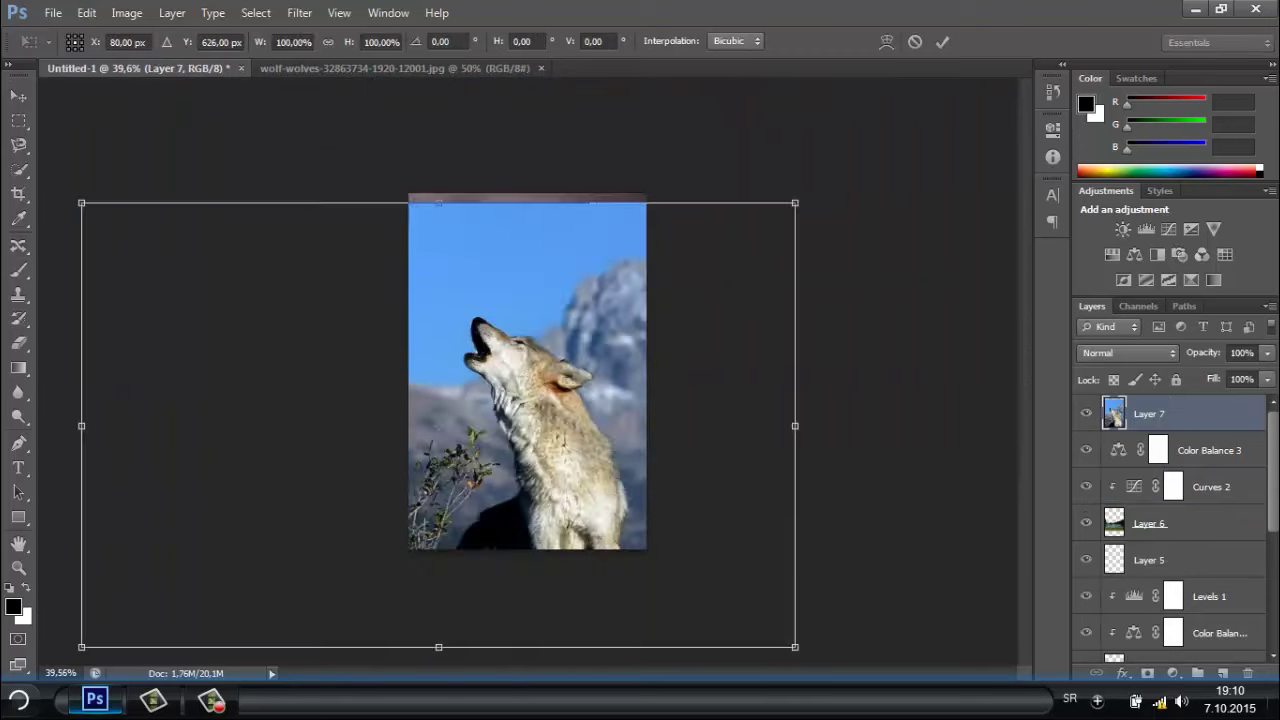
drag(795, 646, 554, 497)
key(Return)
scroll(480, 425, up, 5)
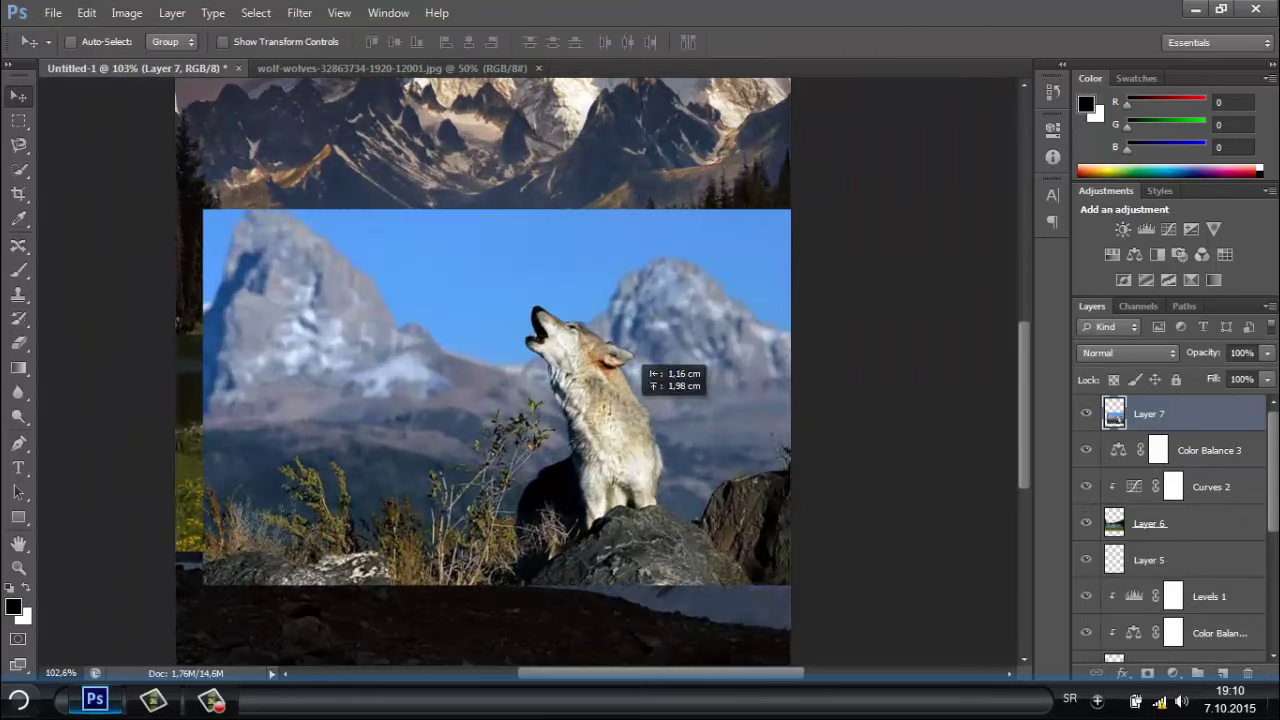
drag(1267, 352, 1240, 374)
drag(728, 318, 715, 335)
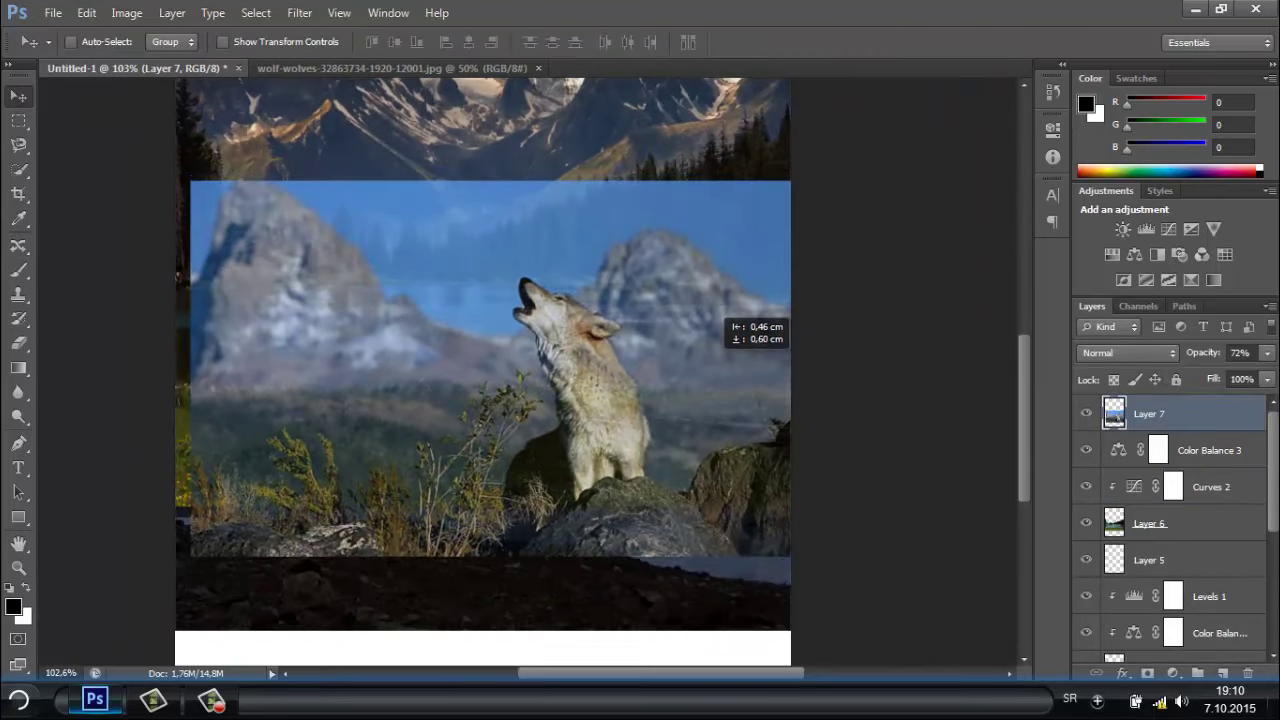
Add a mask to the wolf layer and paint away its sky and surrounding background.
click(1147, 673)
scroll(665, 500, up, 2)
key(b)
mouse_move(160, 220)
mouse_down()
mouse_move(280, 230)
mouse_move(690, 200)
mouse_up()
click(95, 42)
click(95, 42)
mouse_move(100, 420)
mouse_down()
mouse_move(300, 400)
mouse_move(720, 300)
mouse_move(500, 220)
mouse_up()
mouse_move(430, 380)
mouse_down()
mouse_move(750, 385)
mouse_move(590, 250)
mouse_move(530, 230)
mouse_up()
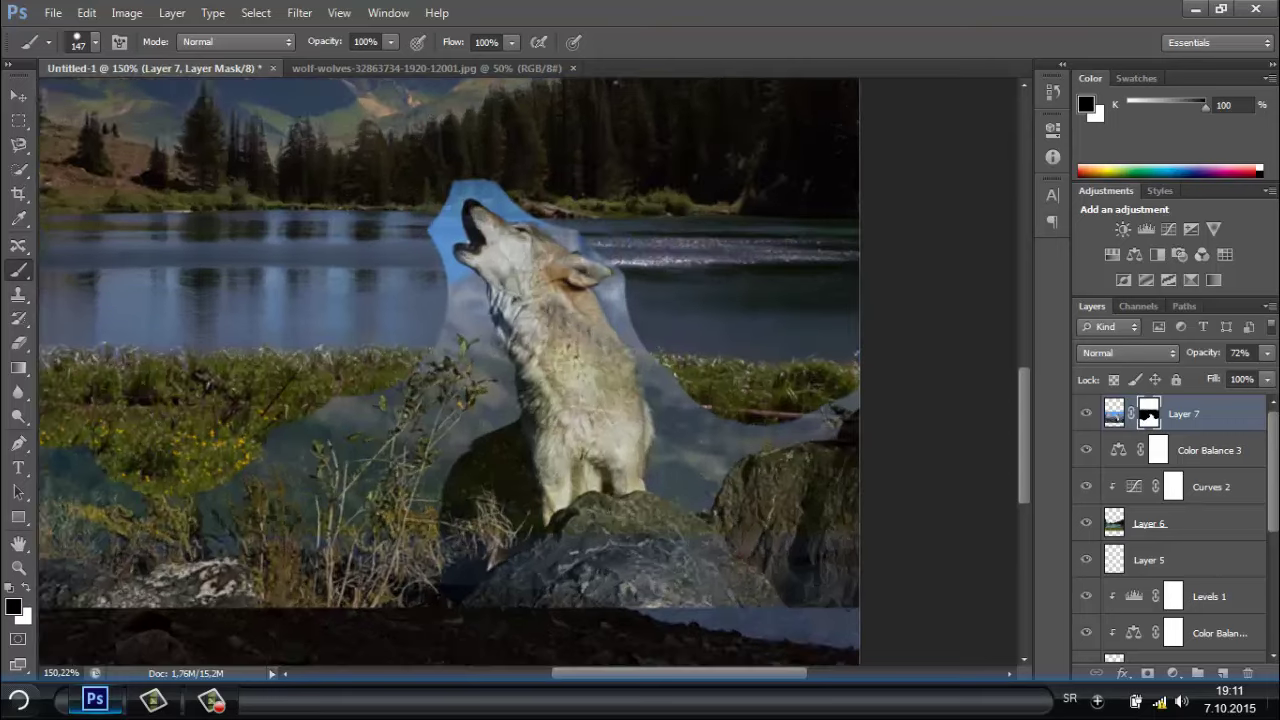
scroll(624, 388, up, 2)
click(95, 42)
key(Return)
drag(720, 455, 662, 368)
Mask leftover background near the rock, head and lower left with 23 px and 89 px brushes.
click(95, 42)
drag(64, 103, 46, 103)
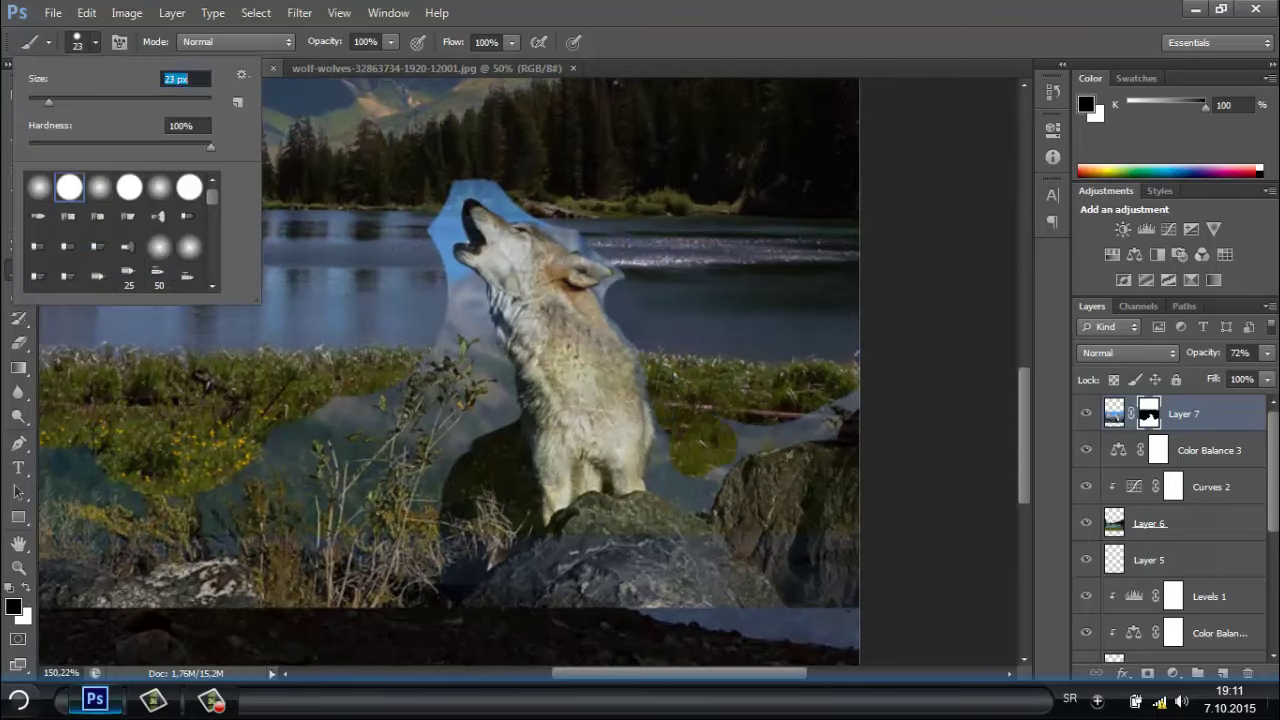
key(Return)
drag(740, 445, 840, 415)
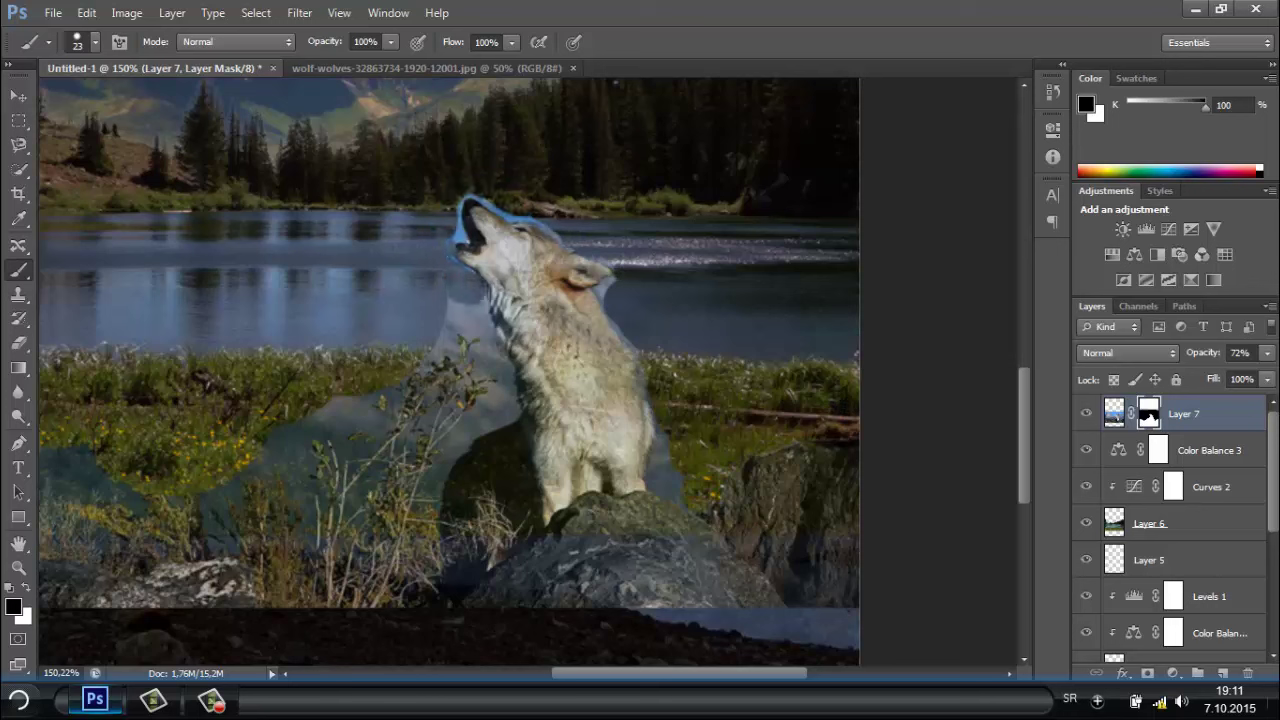
drag(460, 215, 600, 270)
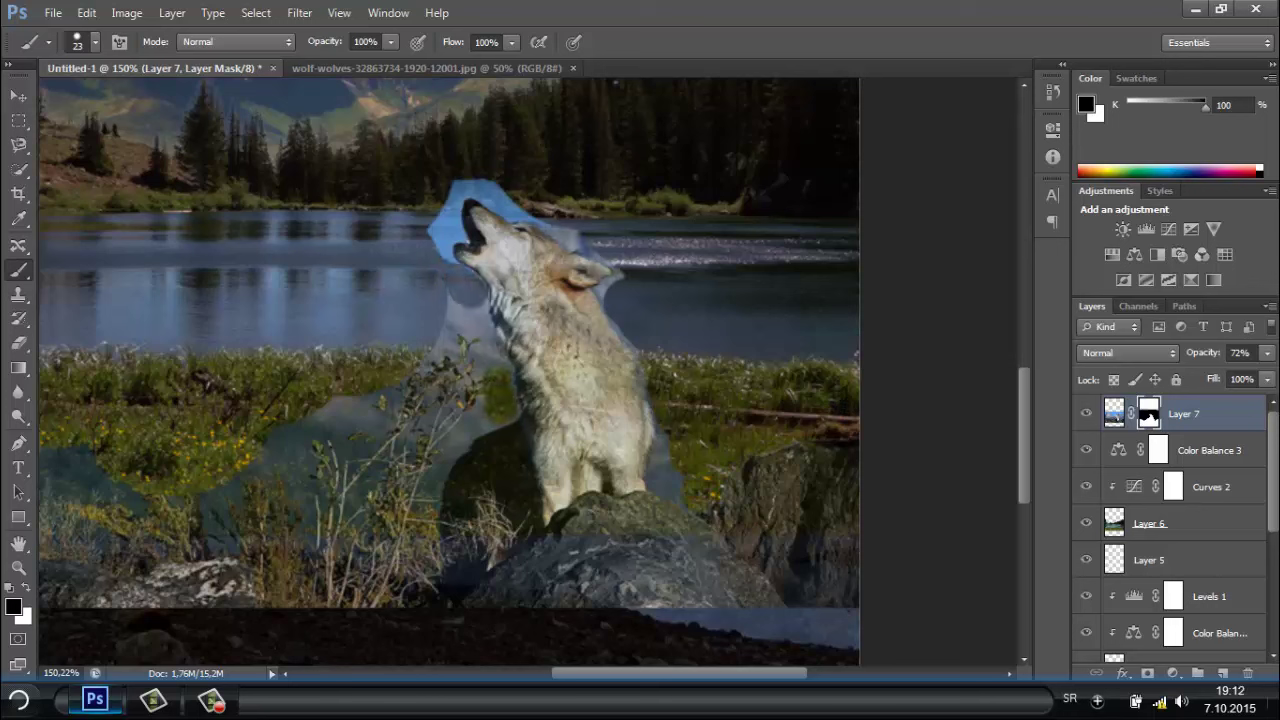
drag(423, 497, 423, 575)
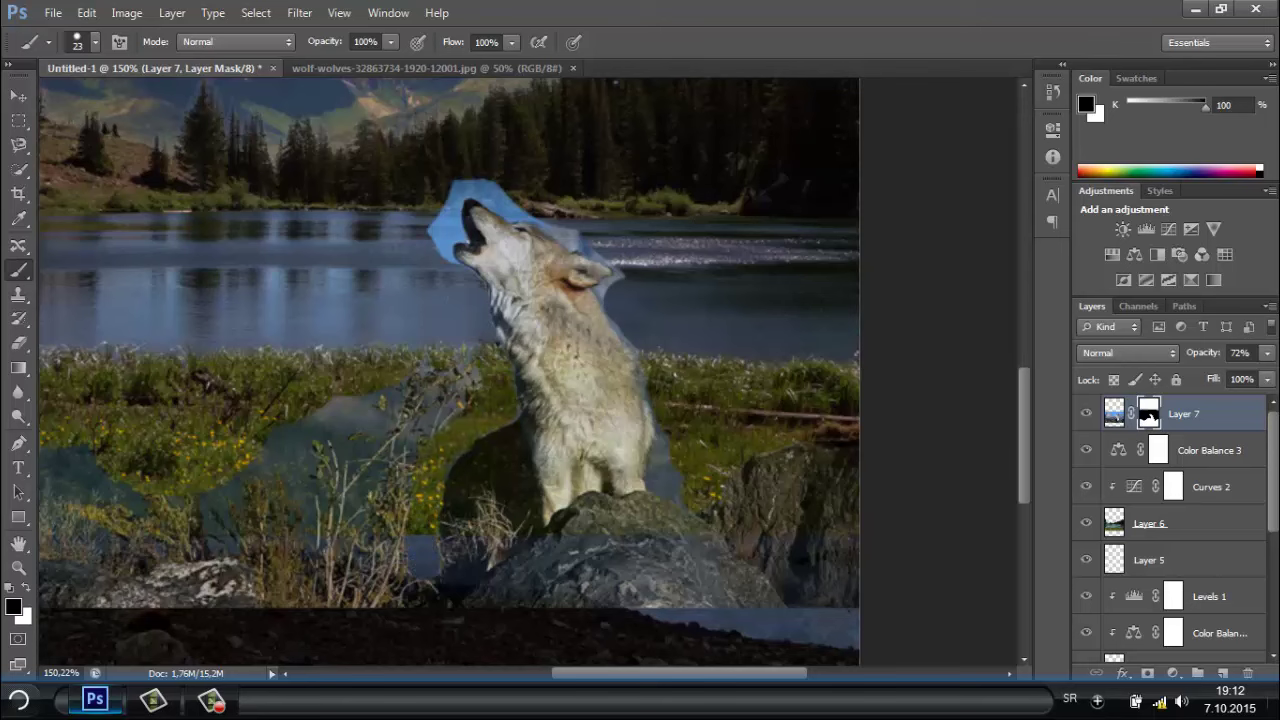
drag(465, 355, 435, 415)
drag(405, 583, 310, 560)
drag(390, 530, 420, 375)
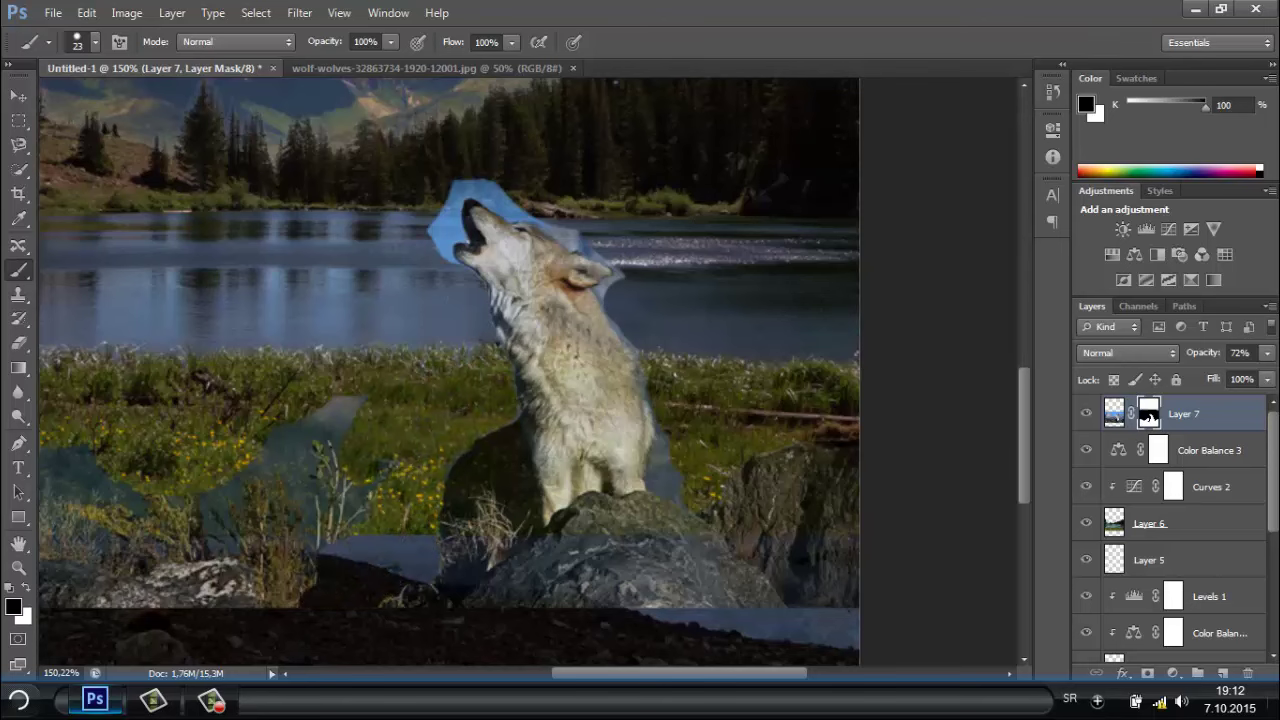
click(95, 42)
drag(63, 103, 109, 103)
drag(320, 560, 200, 540)
Erase the blue halo around the wolf's head with a 15 px brush.
scroll(528, 370, left, 5)
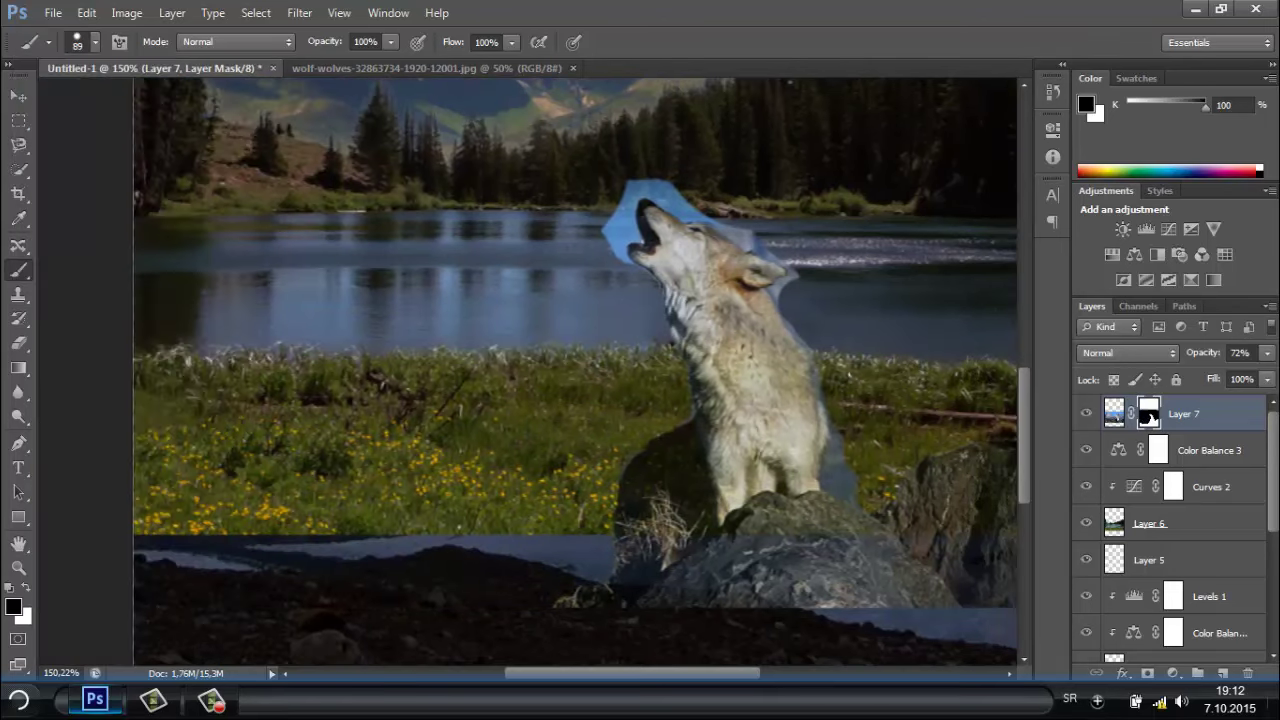
scroll(528, 370, right, 8)
click(78, 42)
text(15)
key(Return)
scroll(330, 210, up, 3)
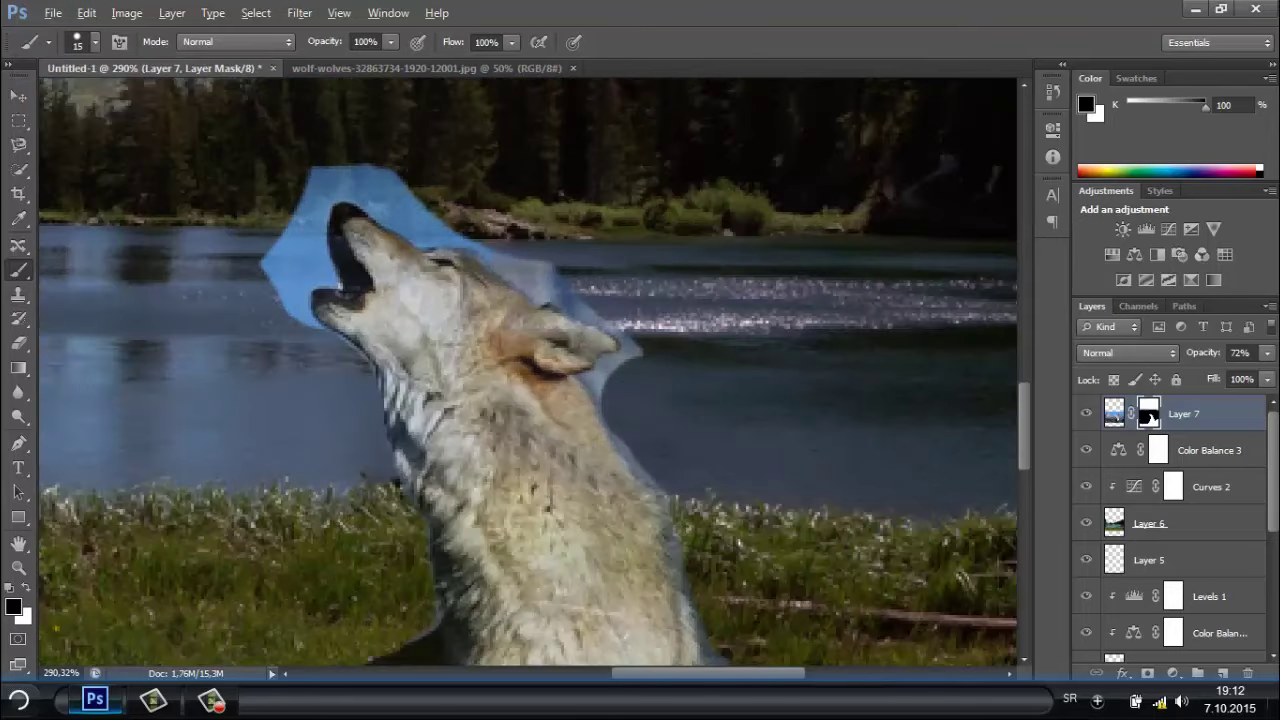
drag(440, 225, 295, 290)
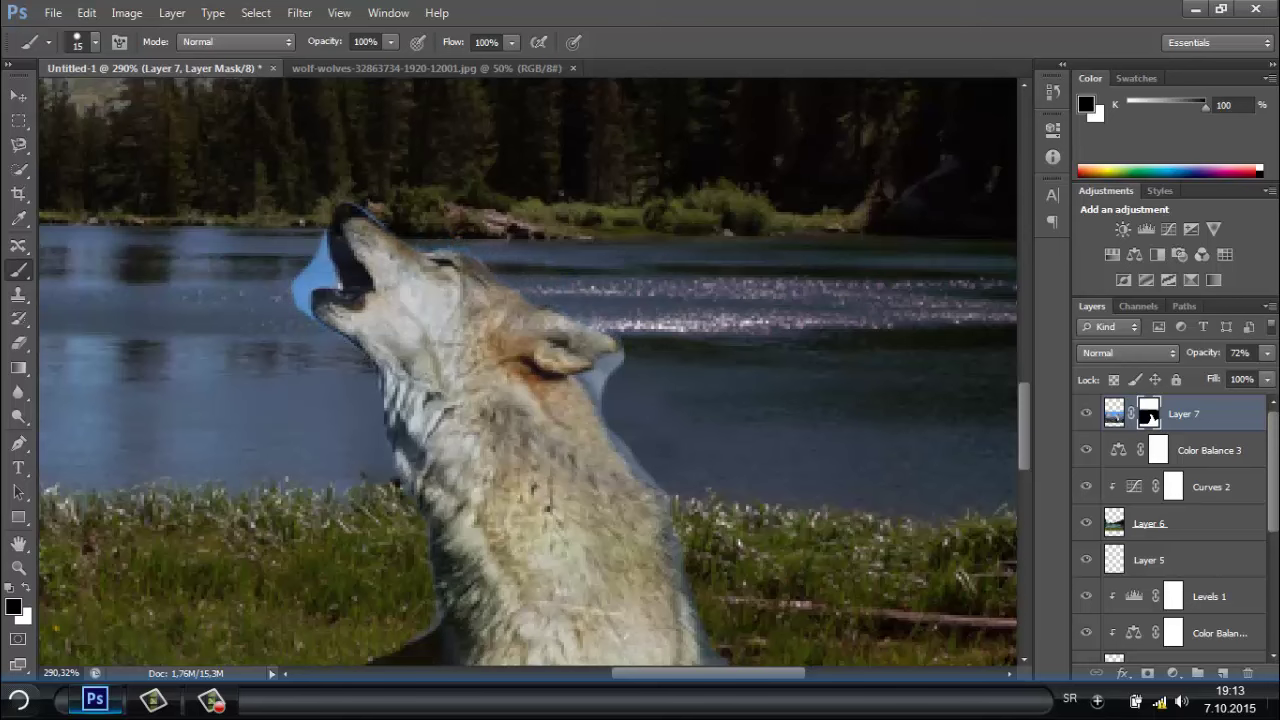
drag(603, 365, 603, 405)
Paint out the blue halo at the wolf's mouth with an 8 px brush, then view the whole poster.
scroll(603, 400, down, 6)
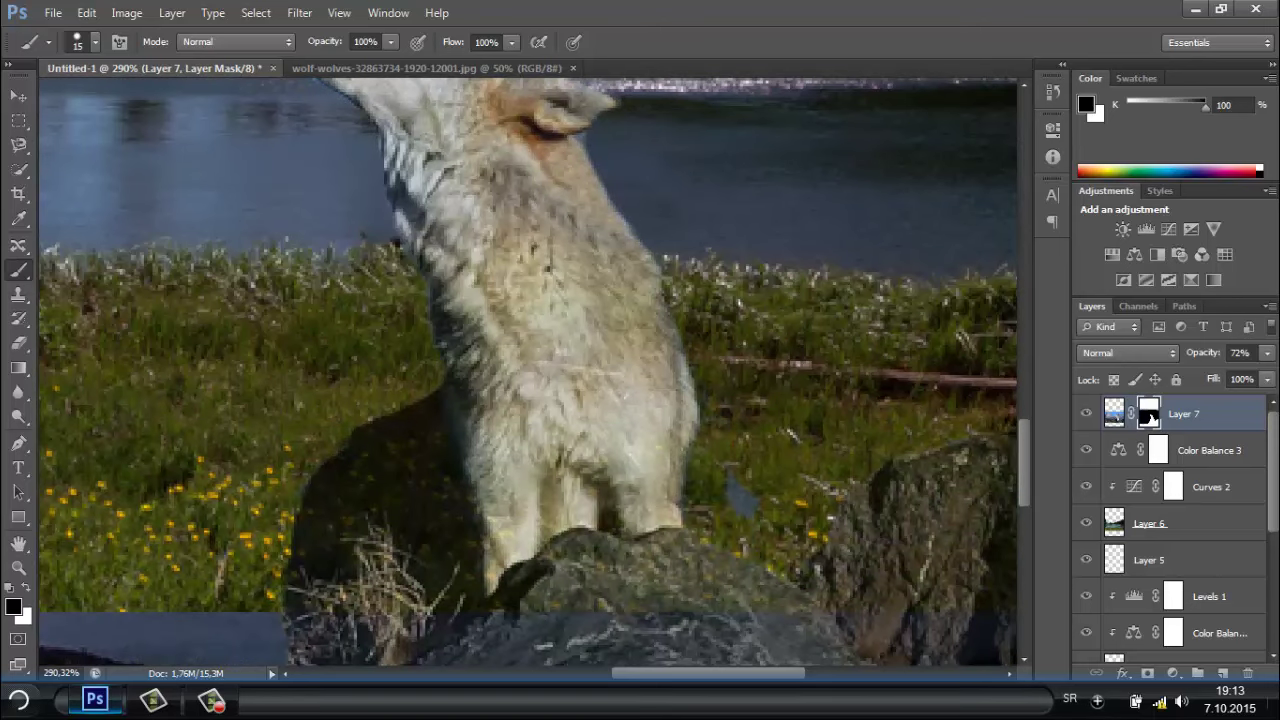
scroll(740, 495, right, 3)
scroll(938, 420, up, 3)
scroll(938, 420, left, 4)
click(95, 42)
key(Down)
key(Down)
key(Down)
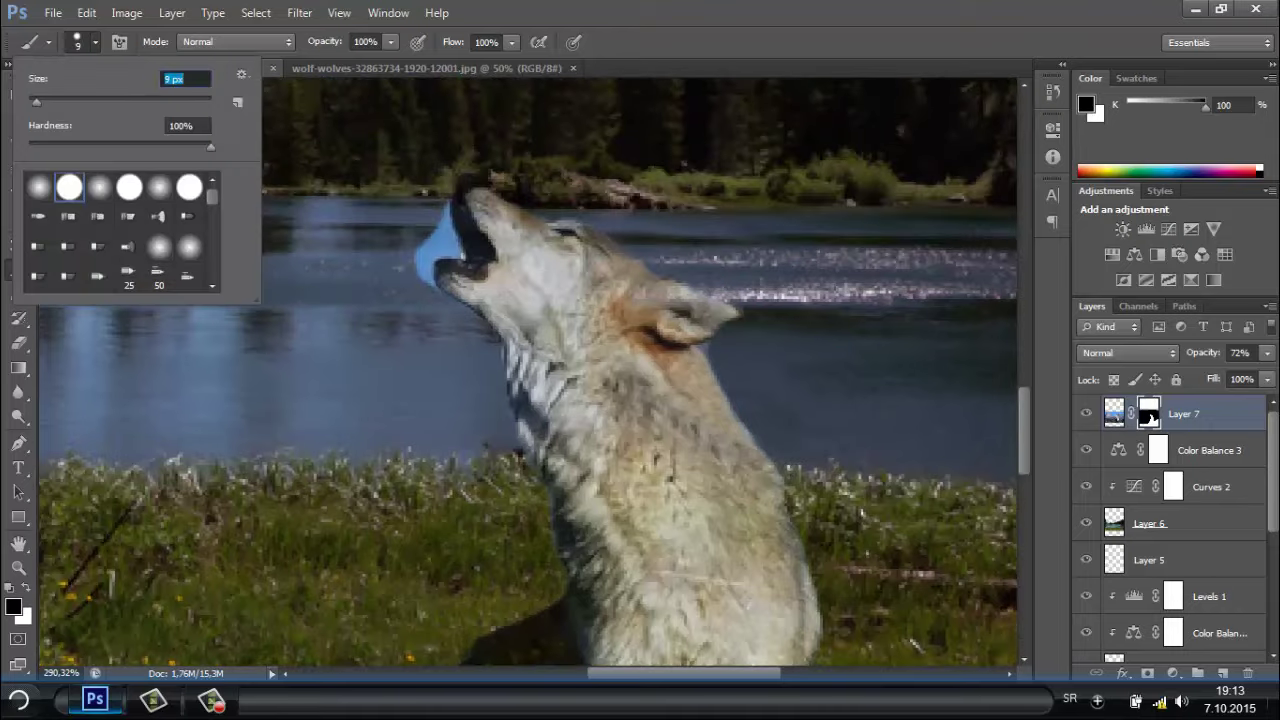
text(8)
key(Return)
scroll(430, 200, up, 5)
mouse_move(470, 180)
mouse_down()
mouse_move(485, 285)
mouse_move(400, 265)
mouse_move(437, 347)
mouse_up()
key(ctrl+0)
click(1267, 352)
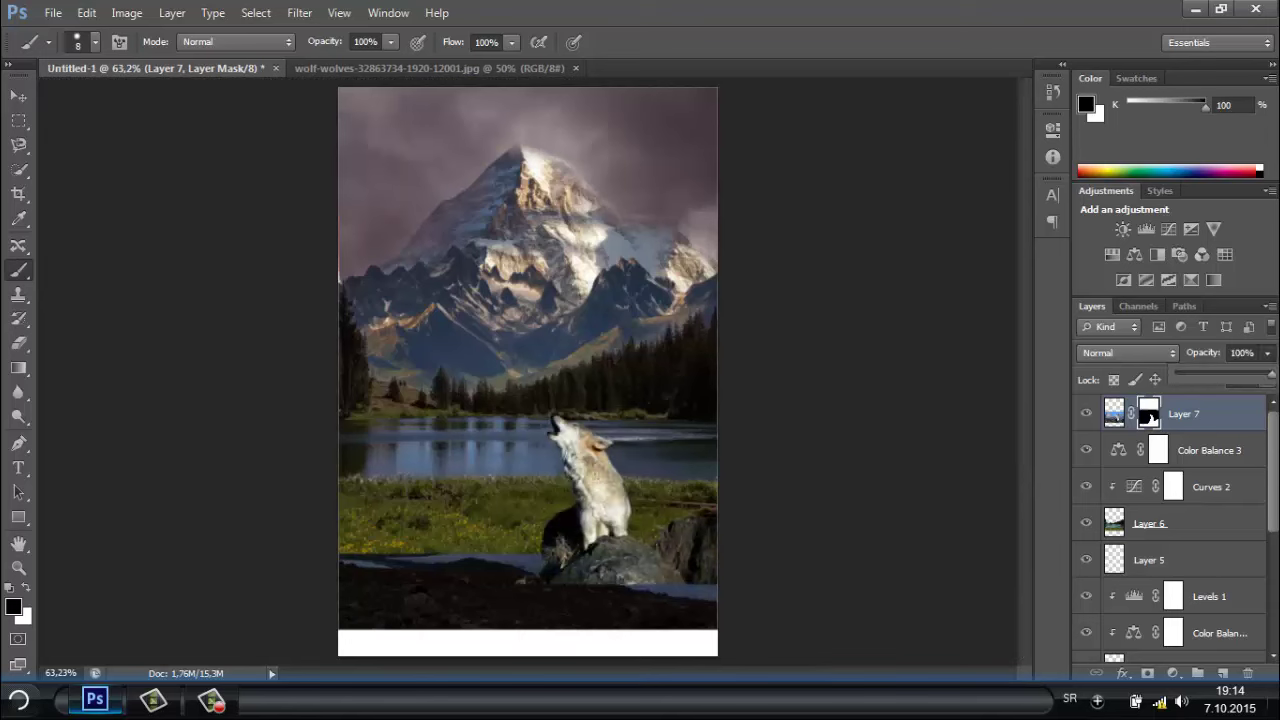
Nudge the howling wolf right, then copy the Alpha-Wolf photo into the poster.
key(v)
drag(640, 525, 655, 520)
key(ctrl+o)
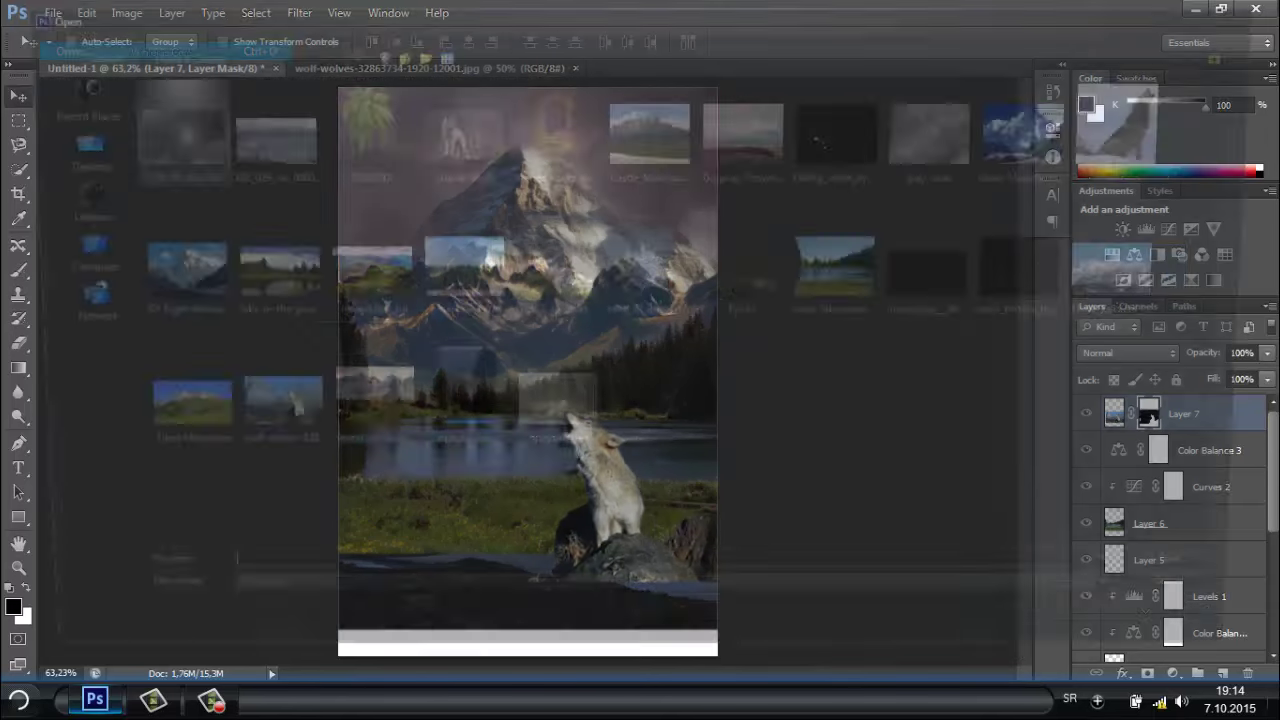
key(Return)
key(ctrl+a)
key(ctrl+c)
key(ctrl+Tab)
key(ctrl+v)
Scale the pasted standing-wolf photo down to about 72% around its centre.
key(ctrl+t)
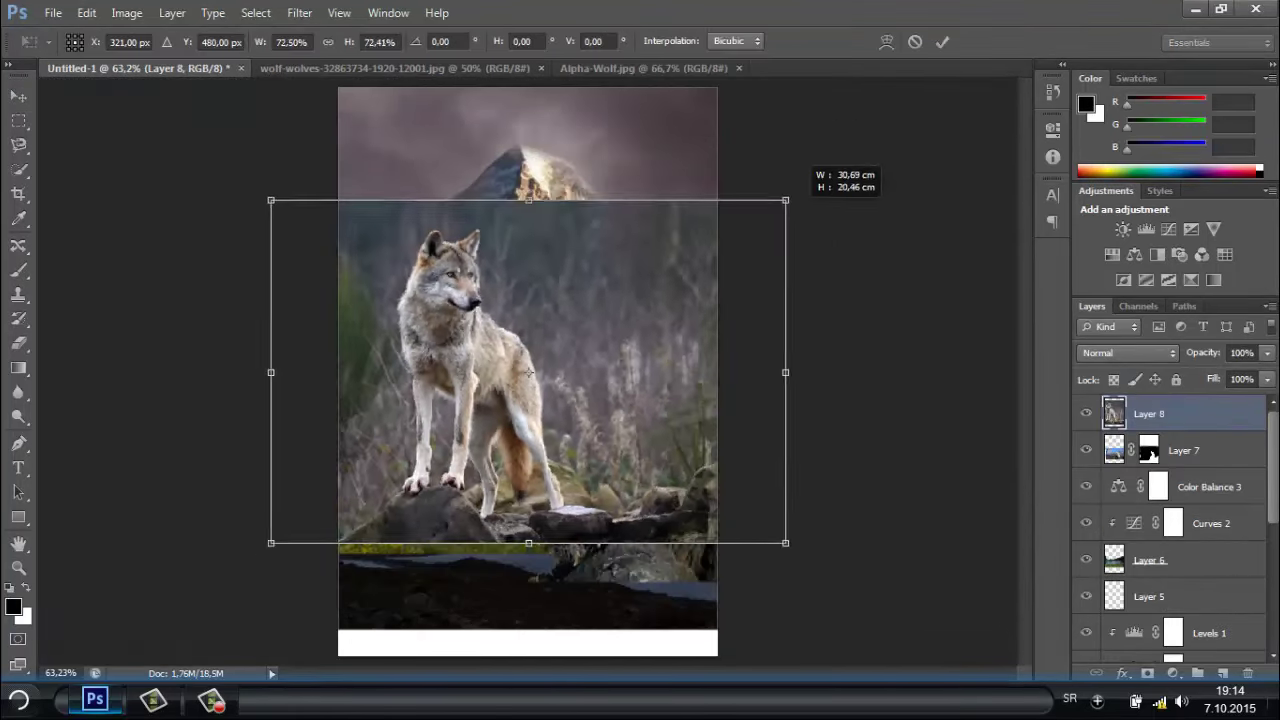
drag(528, 371, 459, 430)
drag(745, 608, 623, 534)
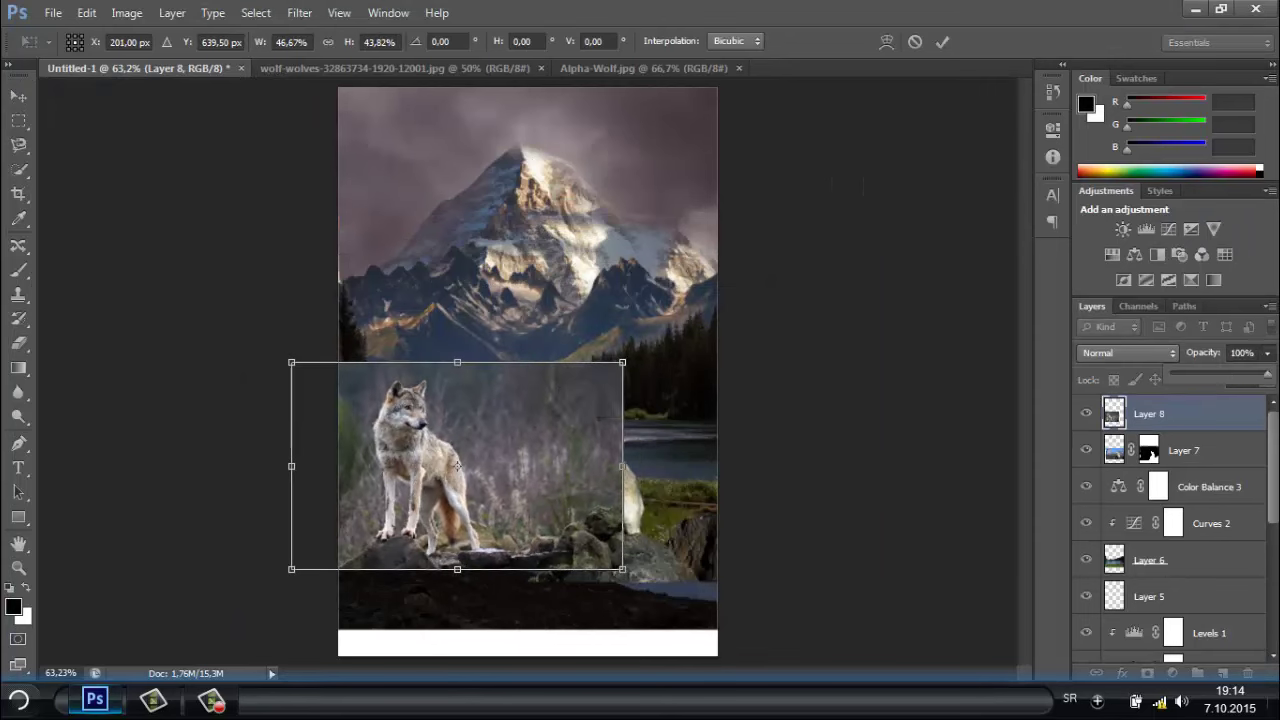
key(Return)
scroll(555, 370, up, 3)
scroll(555, 370, up, 2)
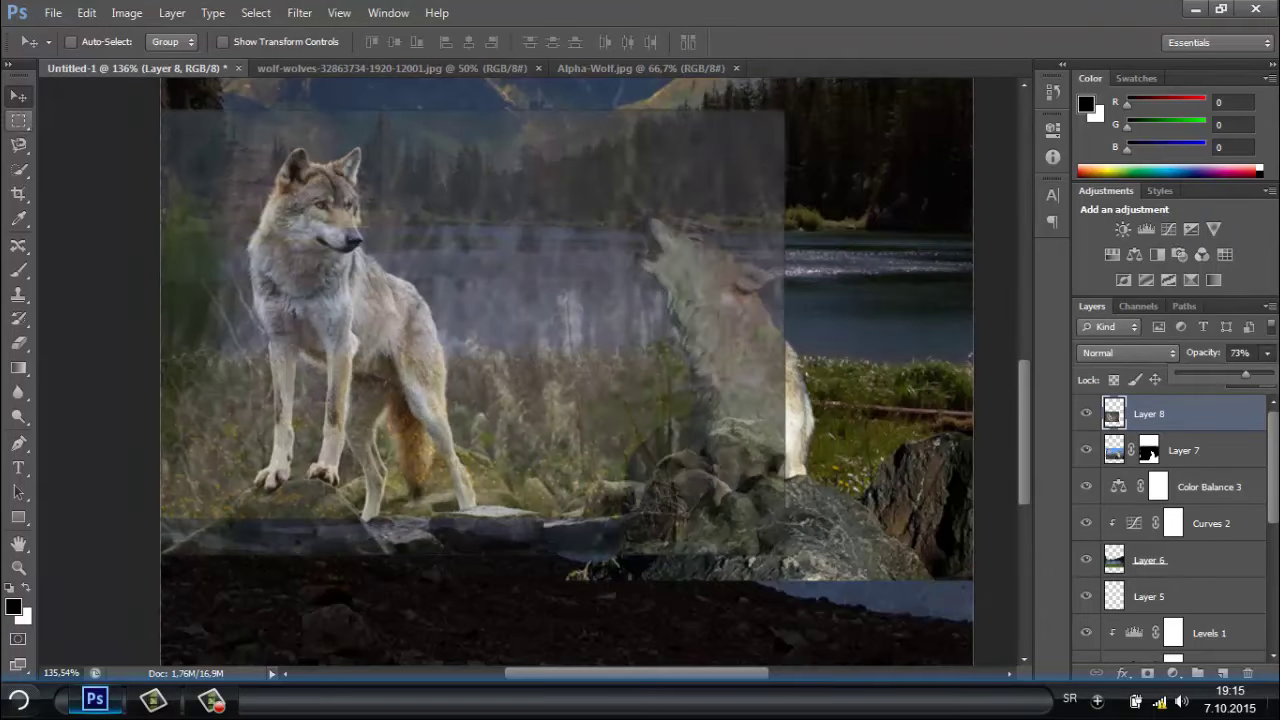
Make the wolf layer semi-transparent, add a layer mask, and brush away the surrounding background and haze.
key(7)
key(3)
key(b)
click(95, 42)
mouse_move(700, 130)
mouse_down()
mouse_move(560, 420)
mouse_move(400, 130)
mouse_up()
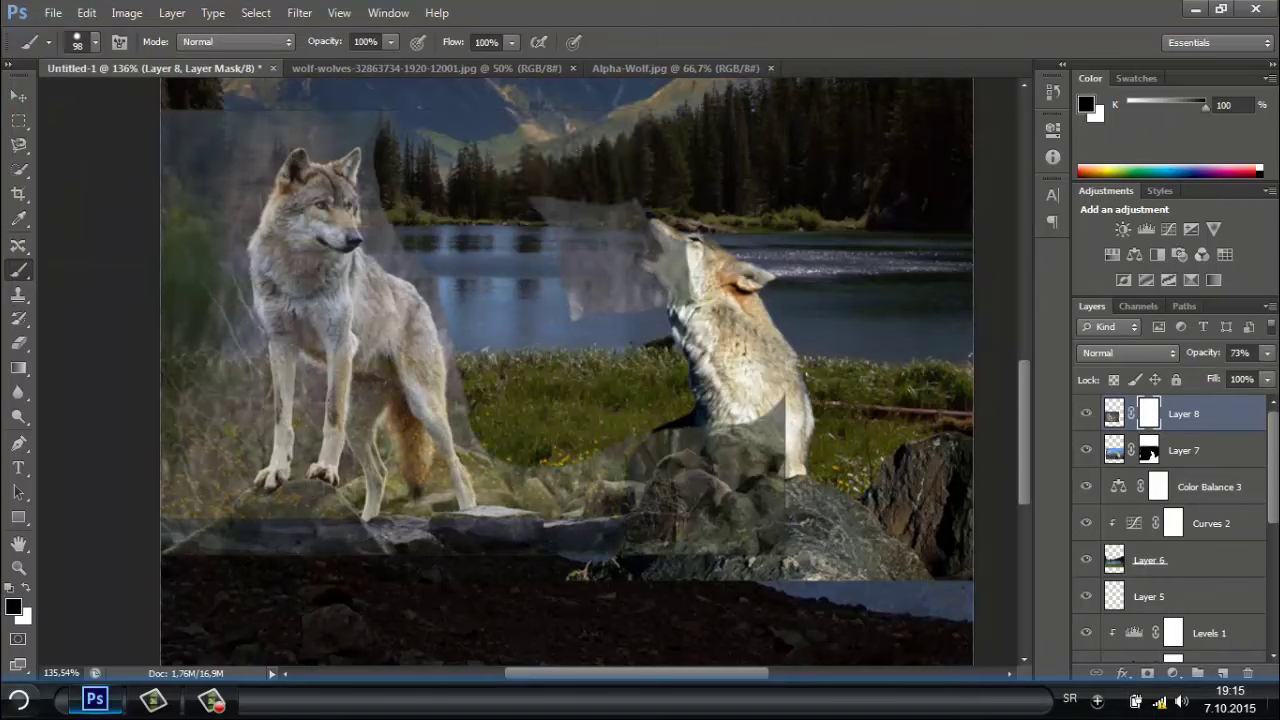
mouse_move(600, 250)
mouse_down()
mouse_move(168, 378)
mouse_move(205, 505)
mouse_up()
drag(768, 395, 768, 455)
drag(680, 435, 480, 420)
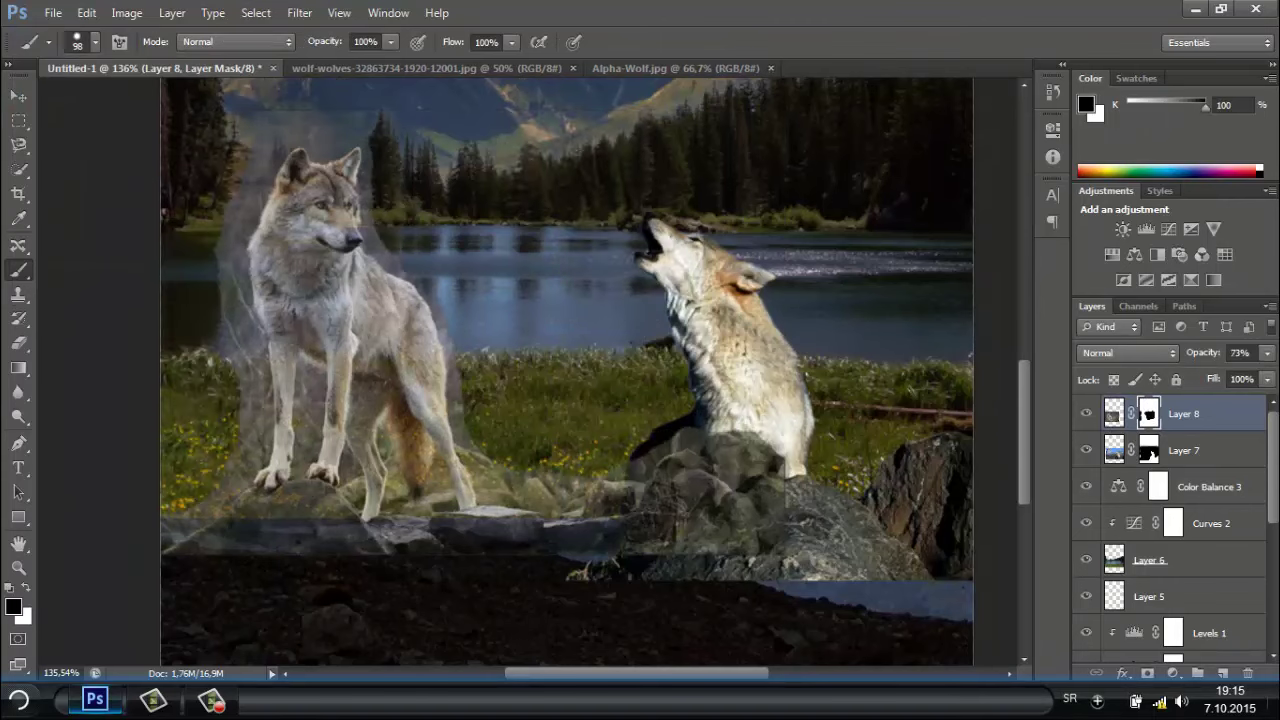
mouse_move(255, 170)
mouse_down()
mouse_move(245, 420)
mouse_move(180, 535)
mouse_up()
scroll(540, 620, up, 2)
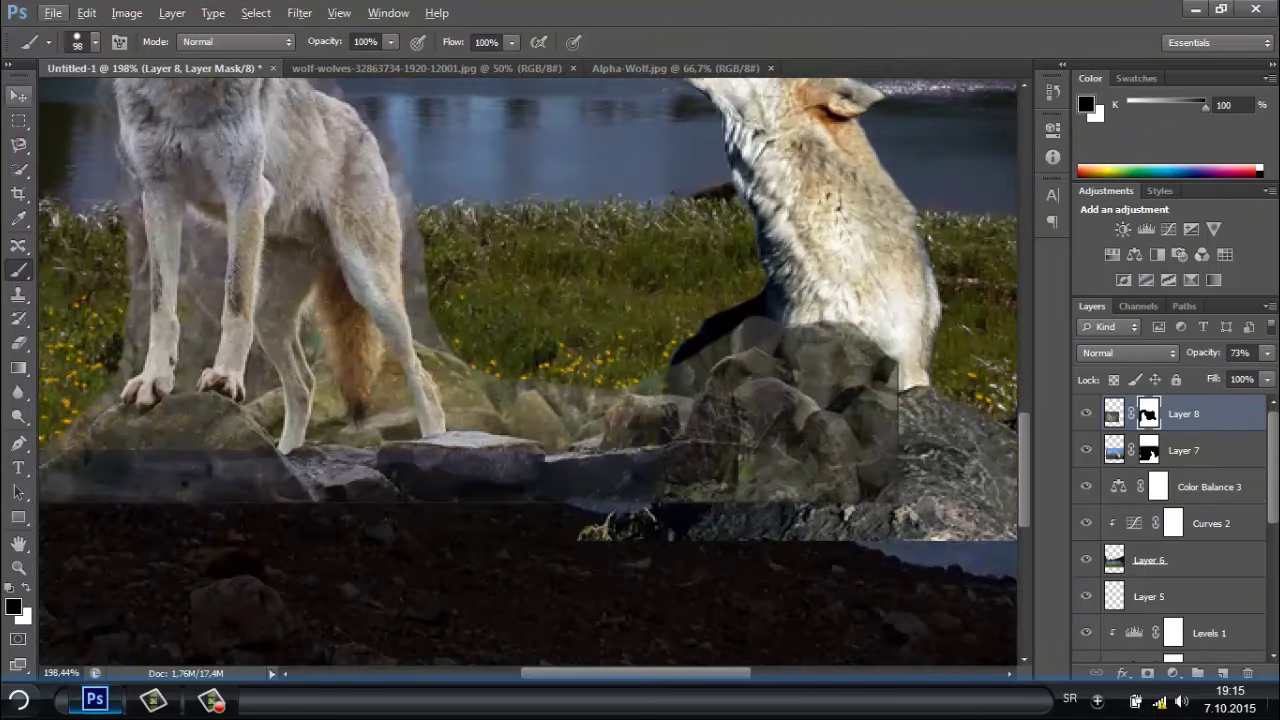
With a 17 px brush, mask out leftover background near the wolves.
key(bracketleft)
key(bracketleft)
click(95, 42)
drag(100, 88, 40, 88)
drag(420, 265, 415, 325)
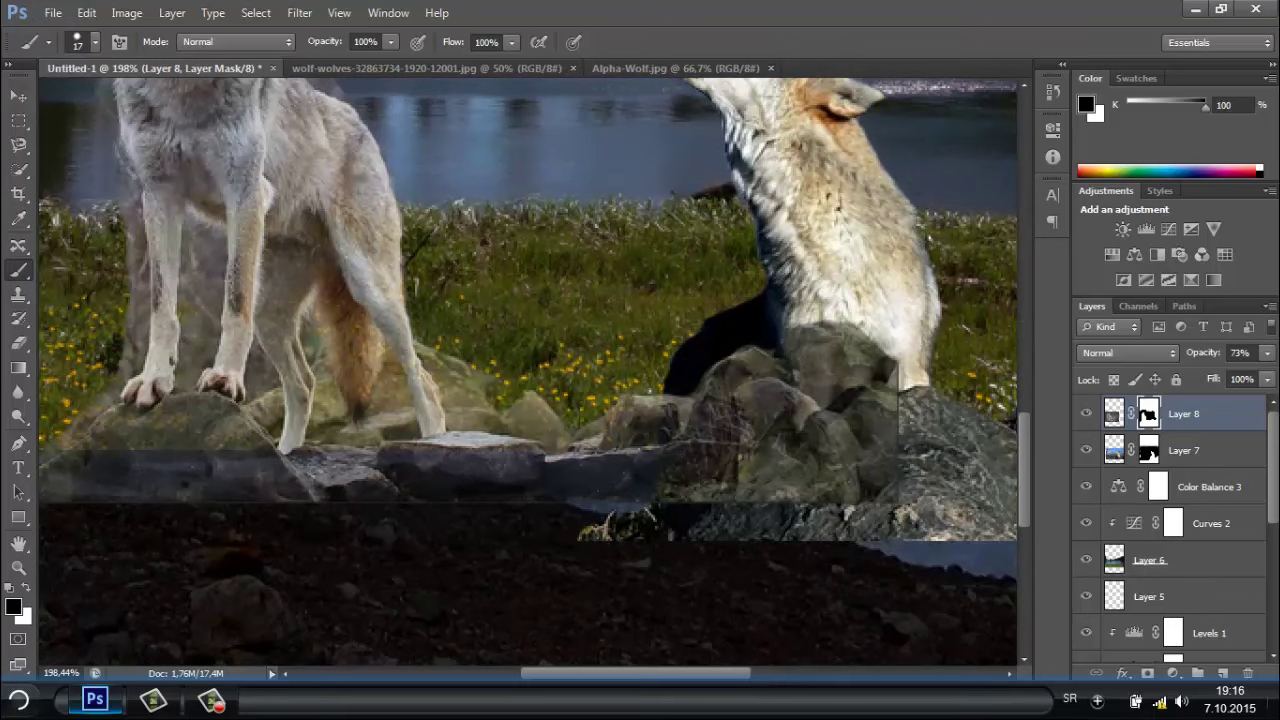
scroll(528, 370, up, 5)
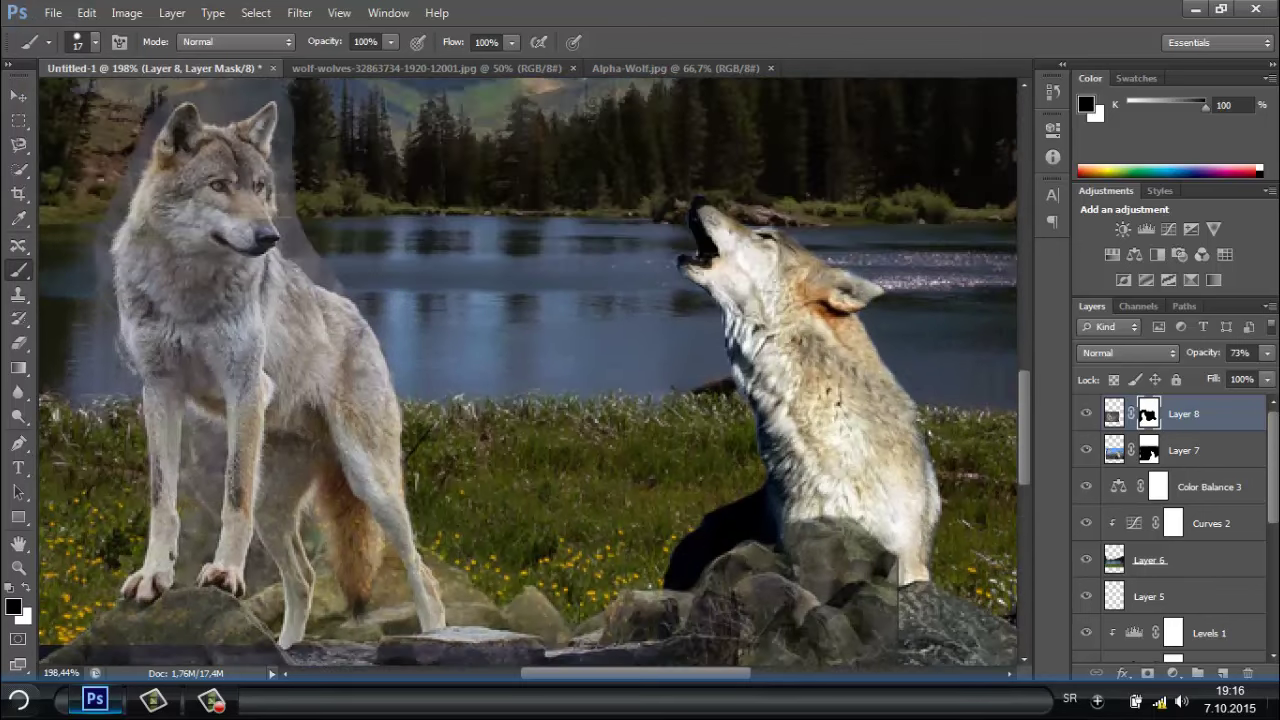
scroll(528, 370, up, 2)
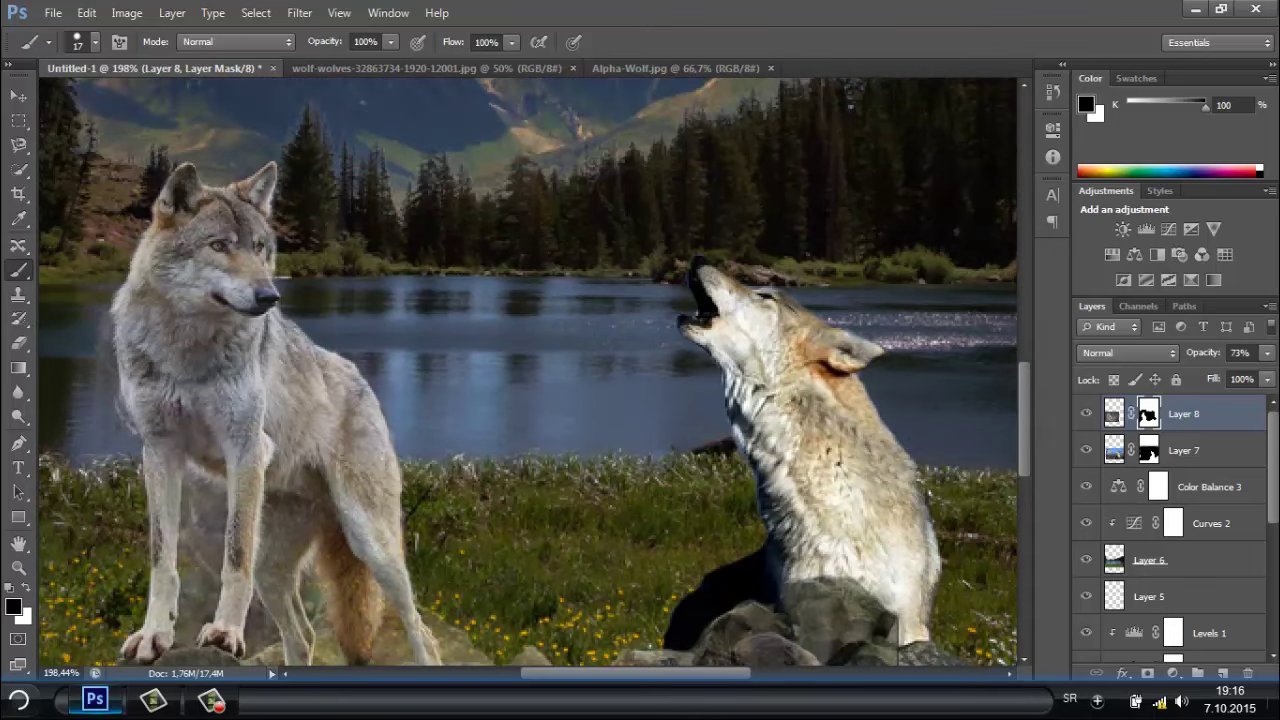
scroll(528, 370, down, 3)
scroll(528, 370, up, 3)
With a 9 px brush, mask the fur fringe around and between the wolf's legs.
click(95, 42)
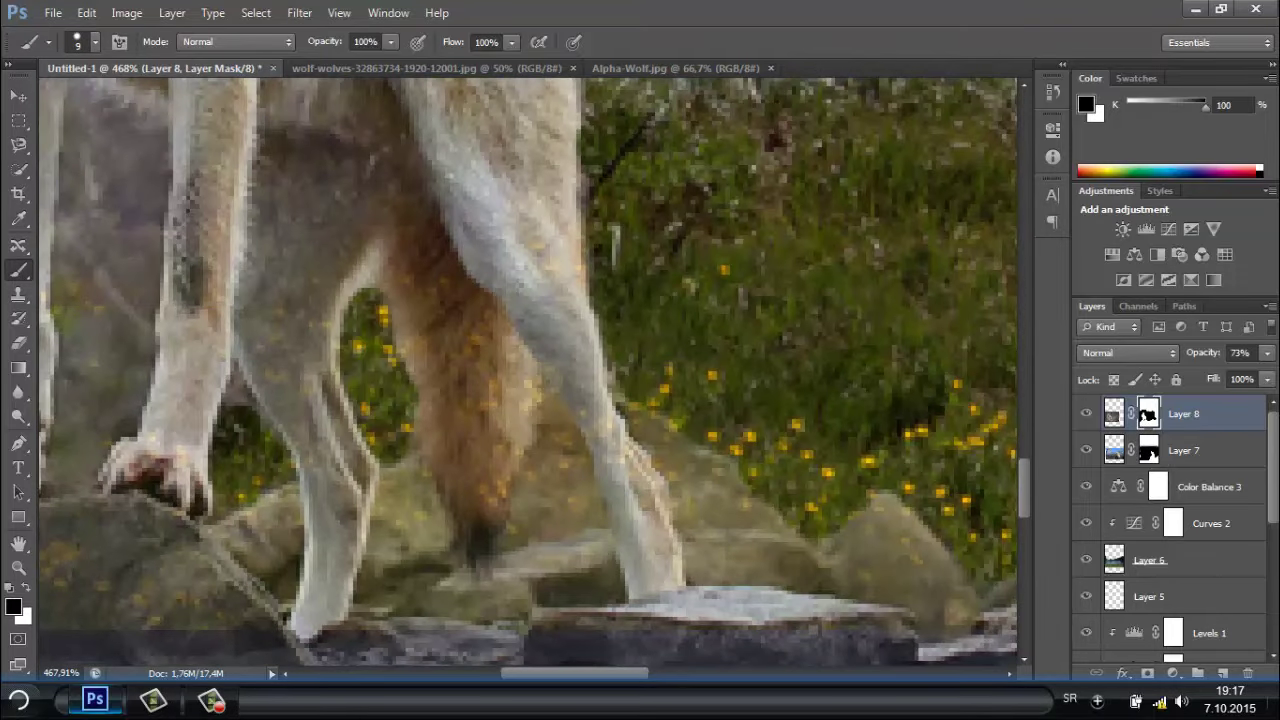
drag(530, 450, 400, 515)
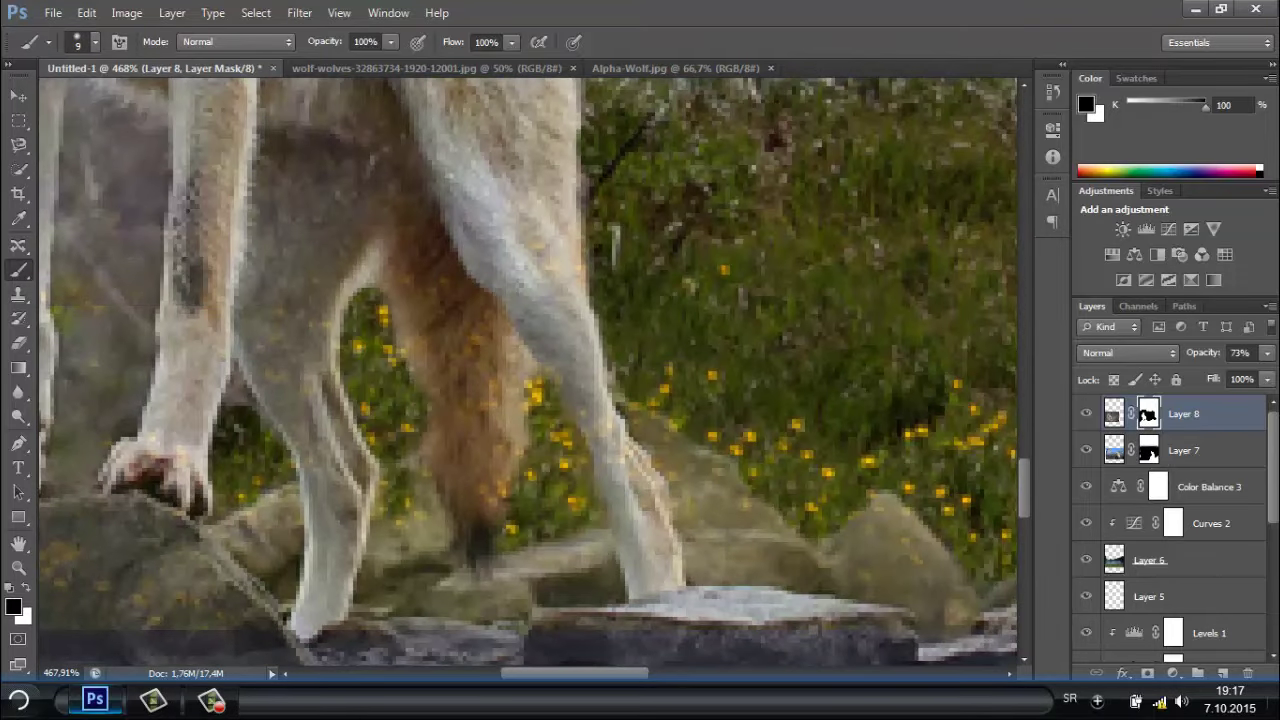
drag(700, 510, 640, 400)
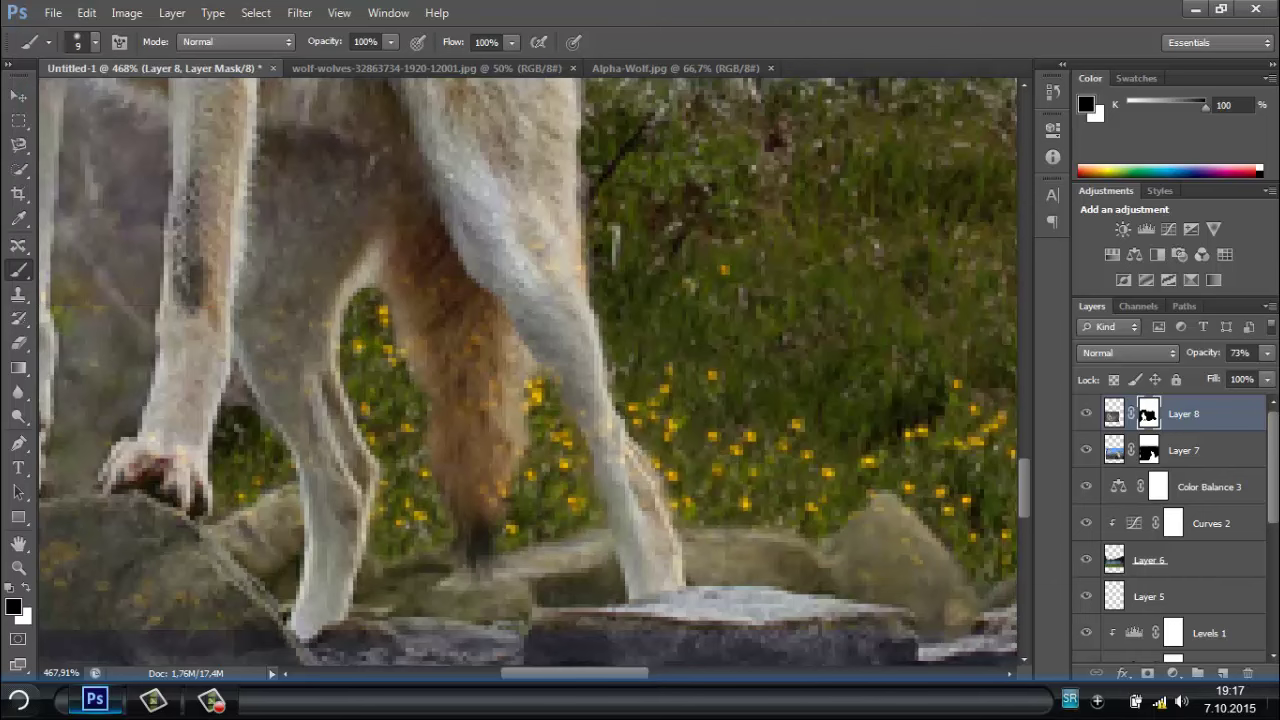
drag(150, 170, 494, 220)
mouse_move(475, 130)
mouse_down()
mouse_move(430, 240)
mouse_move(425, 505)
mouse_move(490, 225)
mouse_move(452, 440)
mouse_up()
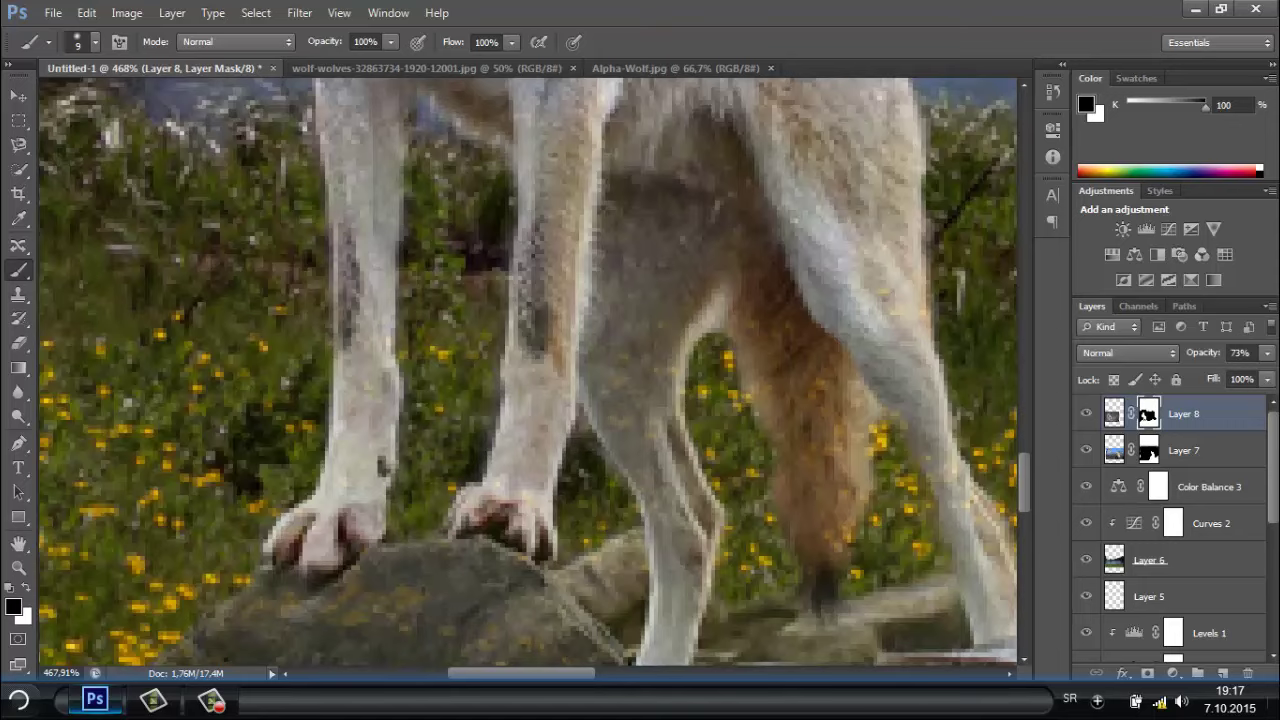
key(ctrl+minus)
key(ctrl+minus)
key(ctrl+minus)
key(ctrl+0)
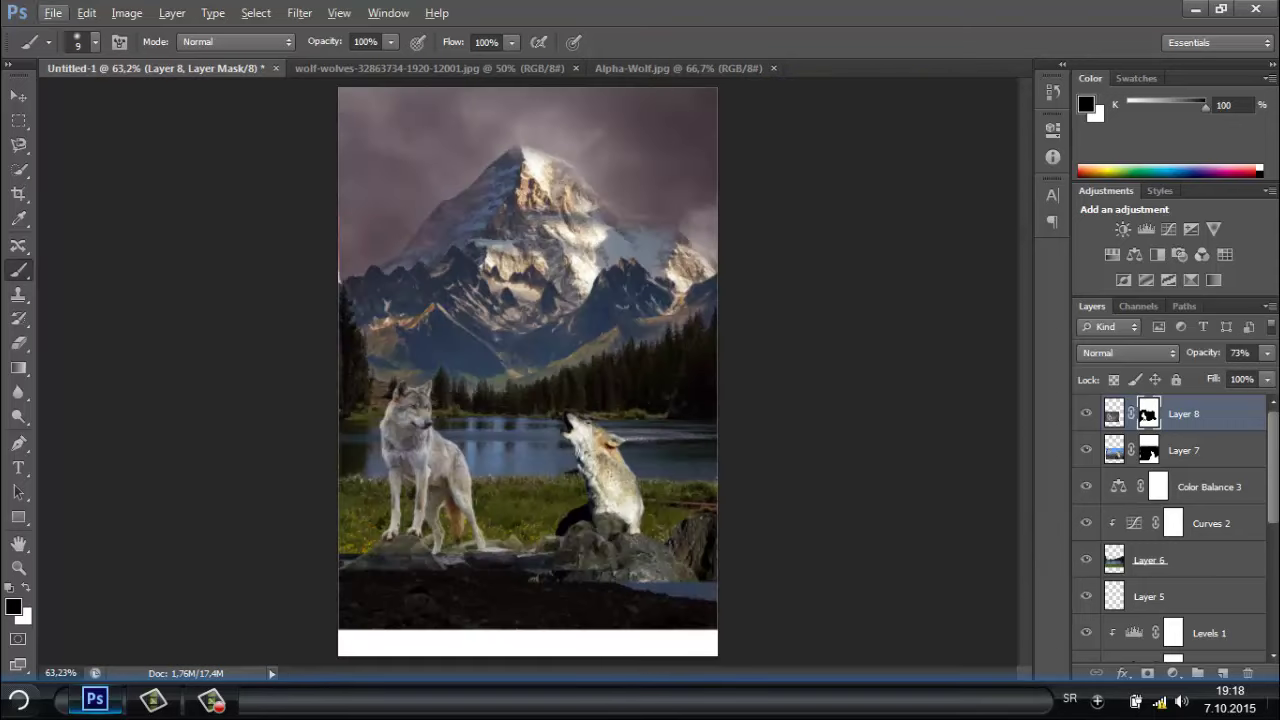
Restore the wolf layer to 100% opacity and nudge the wolves onto the rocks.
drag(1267, 352, 1272, 379)
key(v)
scroll(440, 372, up, 3)
scroll(440, 372, up, 2)
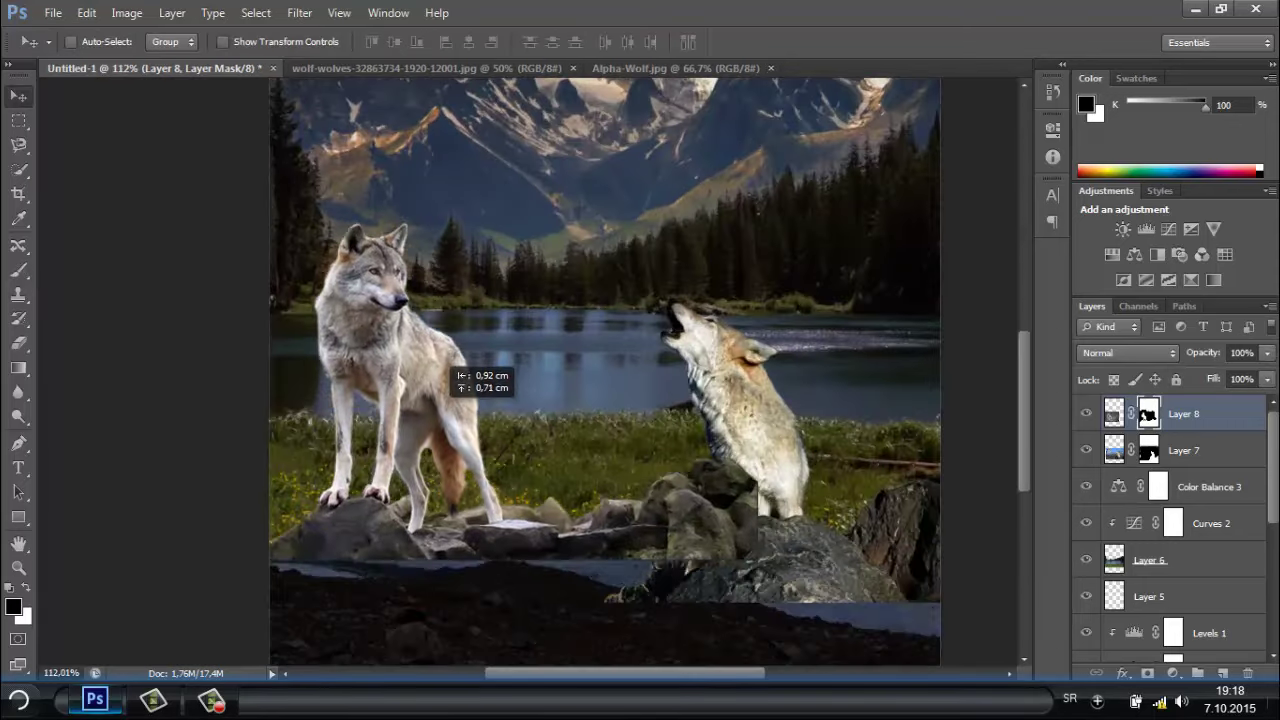
drag(450, 360, 440, 372)
key(ctrl+t)
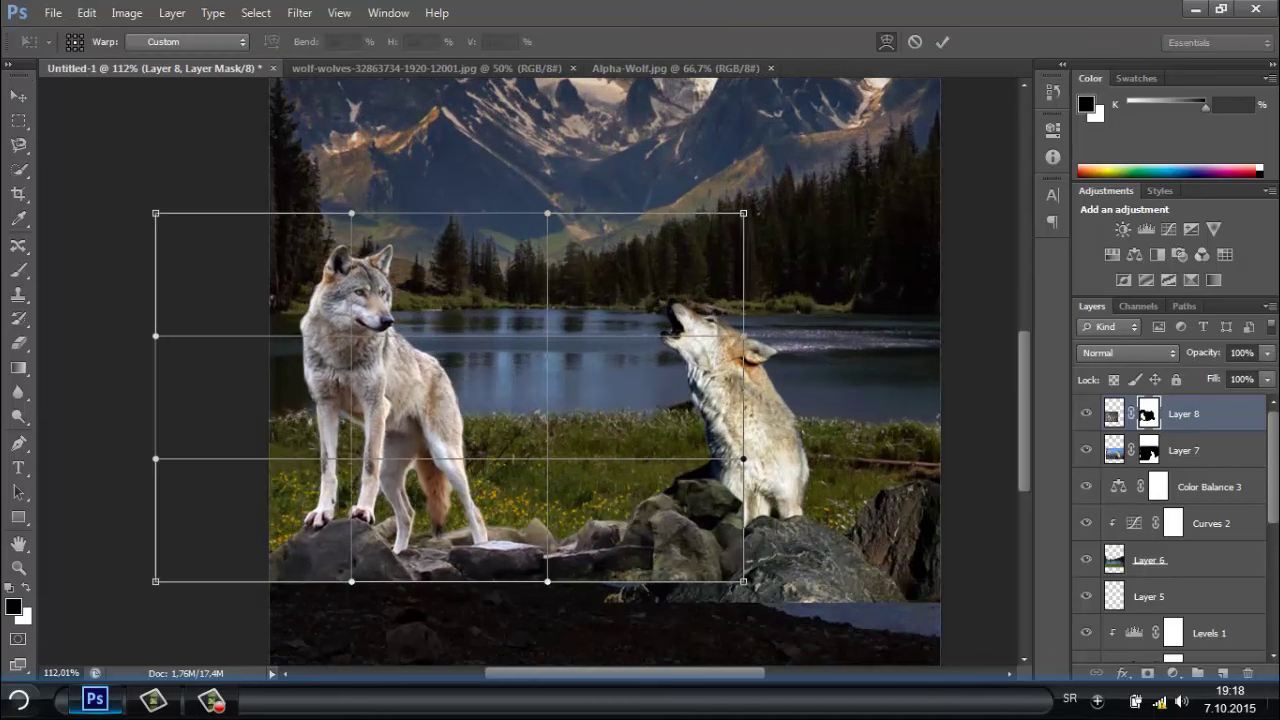
key(Return)
Shrink the first rock image (Layer 9) to fit the foreground.
key(b)
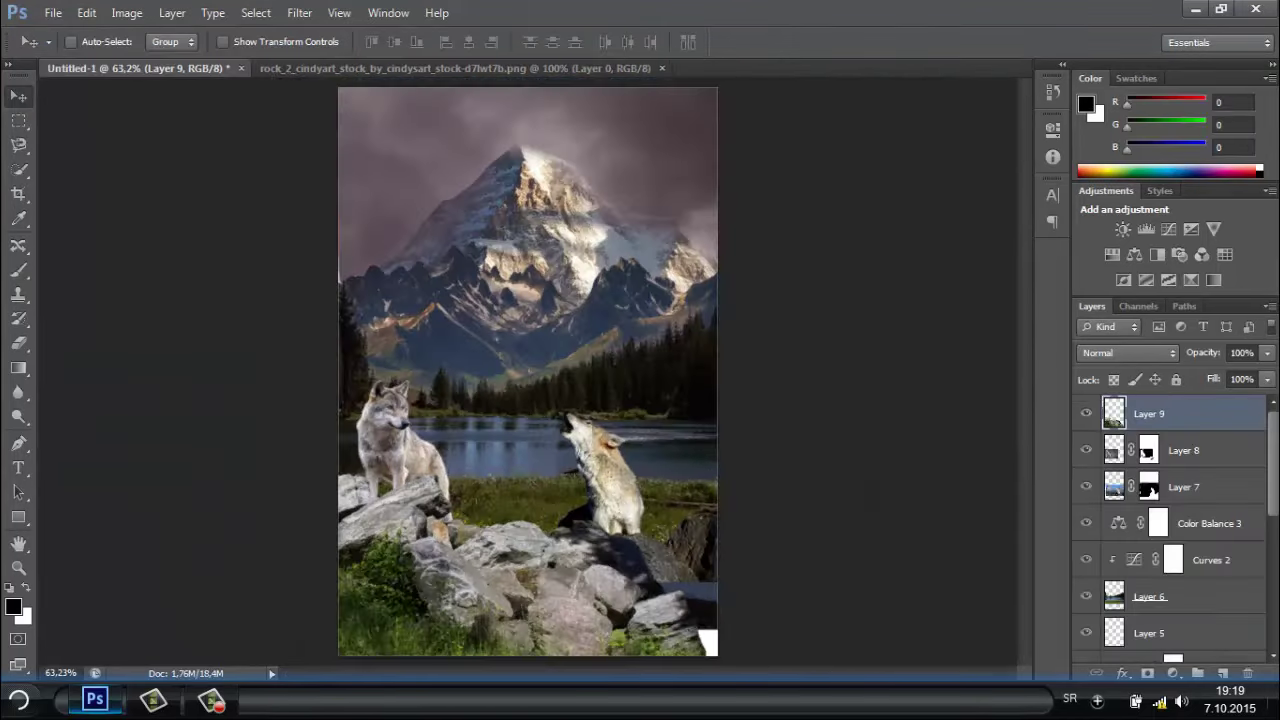
scroll(527, 372, down, 2)
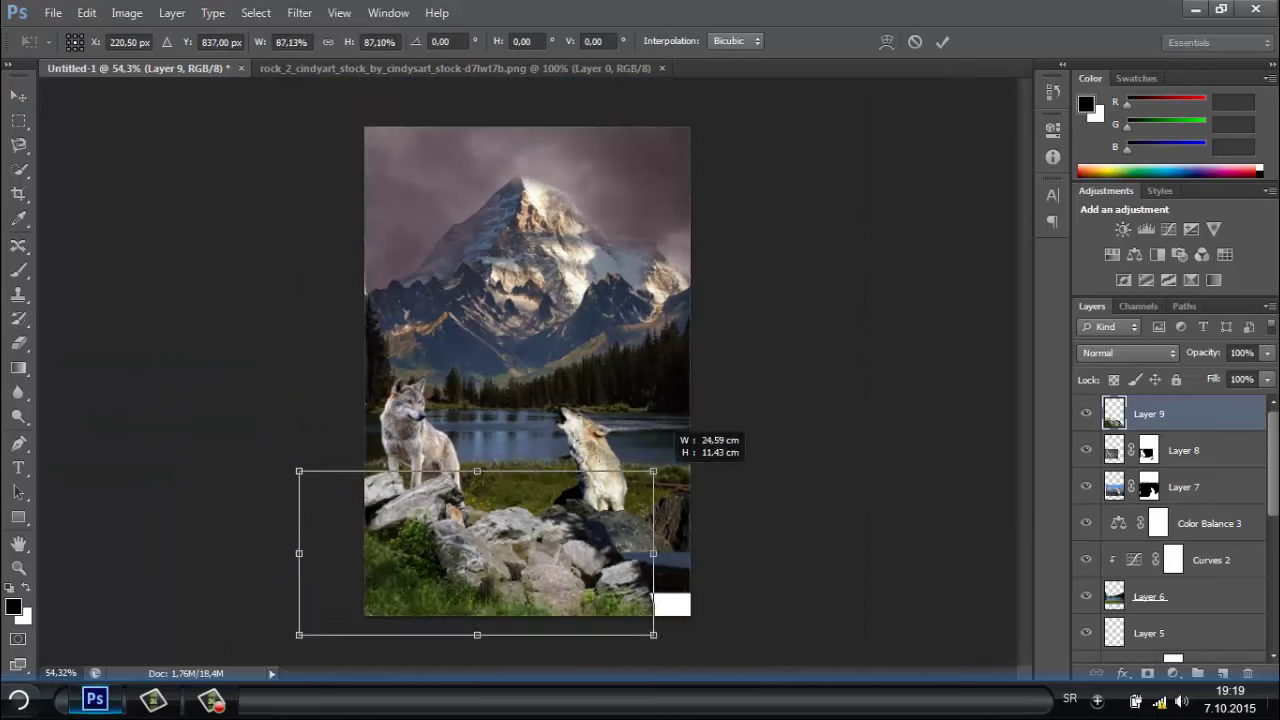
mouse_move(679, 458)
mouse_down()
mouse_move(583, 519)
mouse_move(551, 510)
mouse_up()
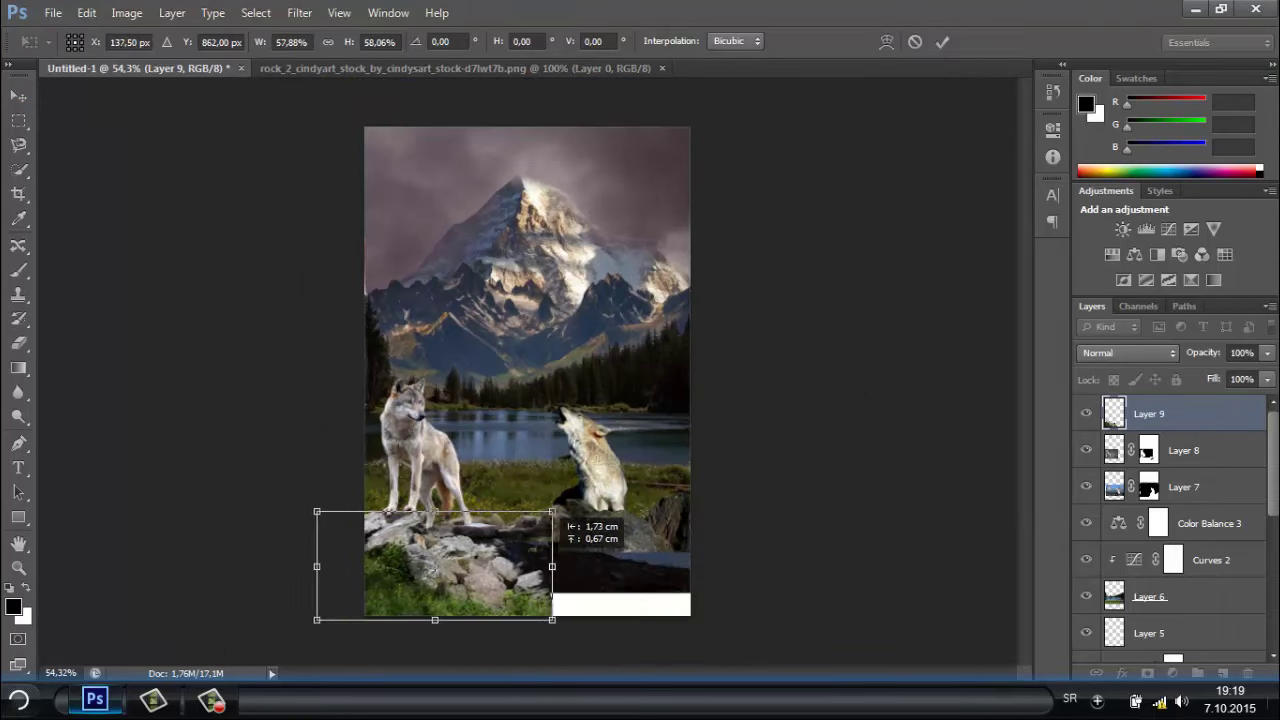
key(Return)
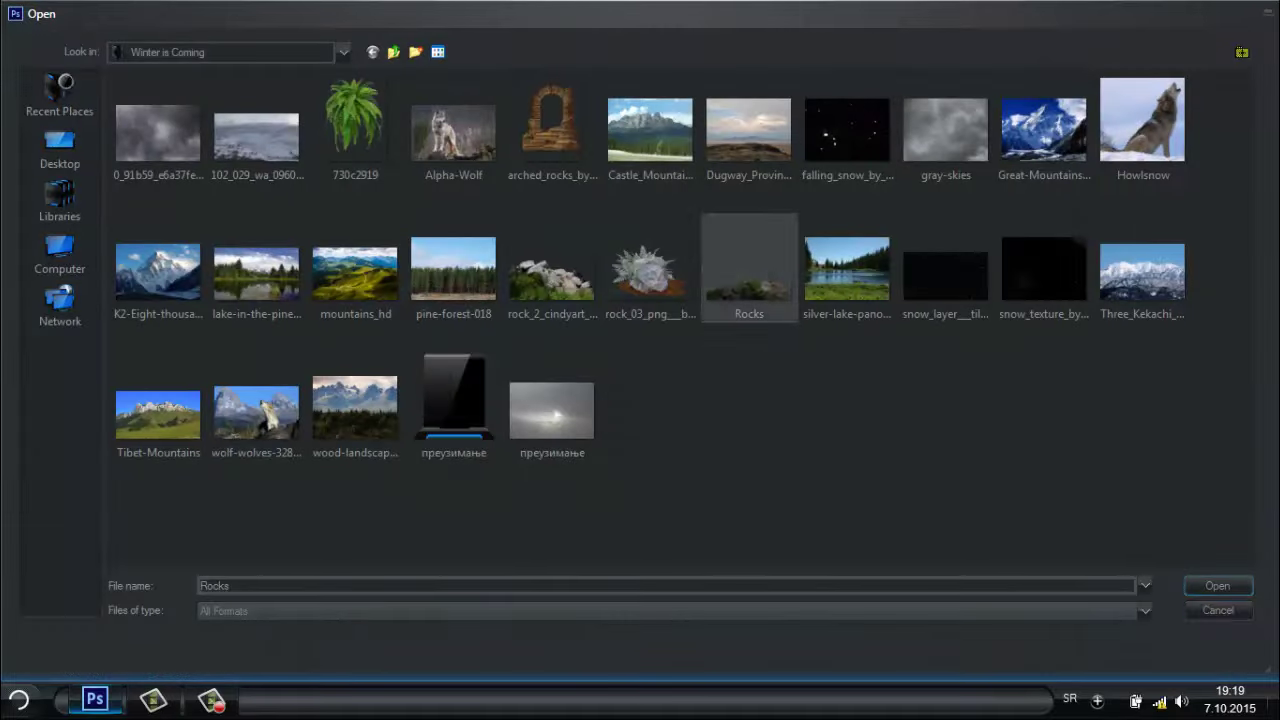
Scale the mossy rocks along the bottom, move them below Layer 9, and shift them bottom-right.
key(ctrl+t)
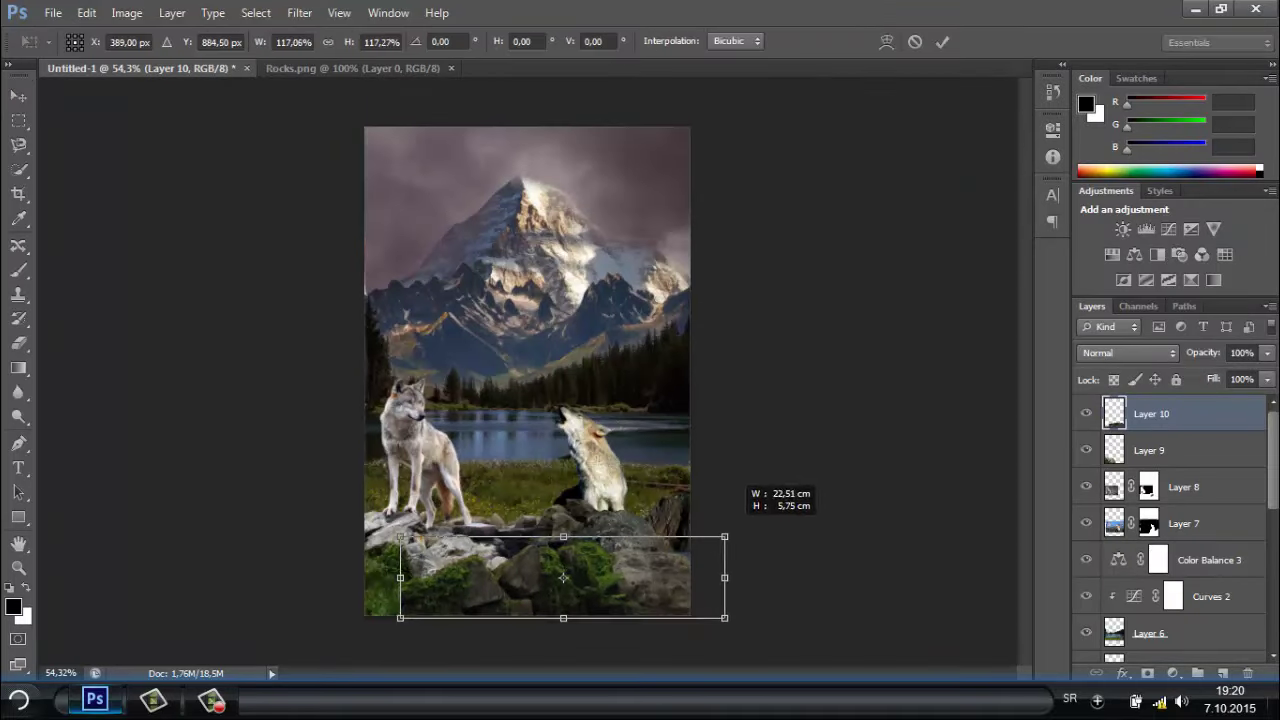
drag(726, 537, 737, 531)
key(Return)
key(ctrl+bracketleft)
drag(470, 550, 515, 550)
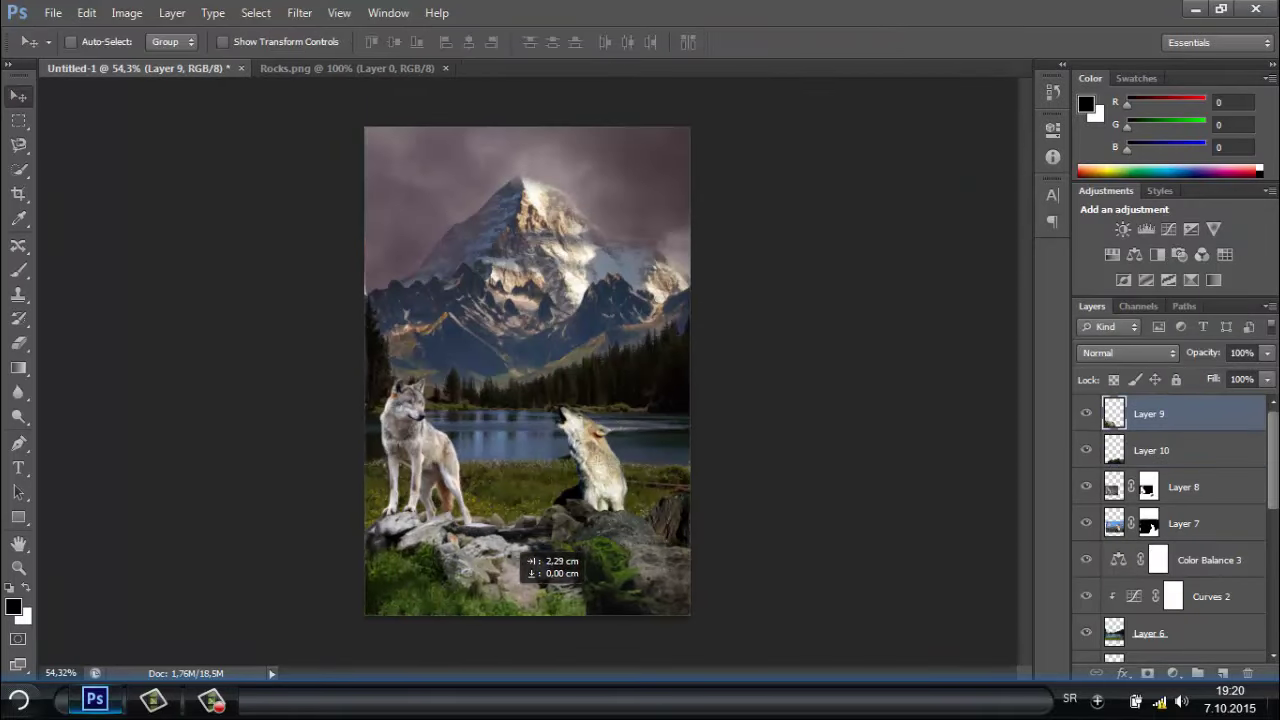
ctrl+drag(662, 532, 655, 545)
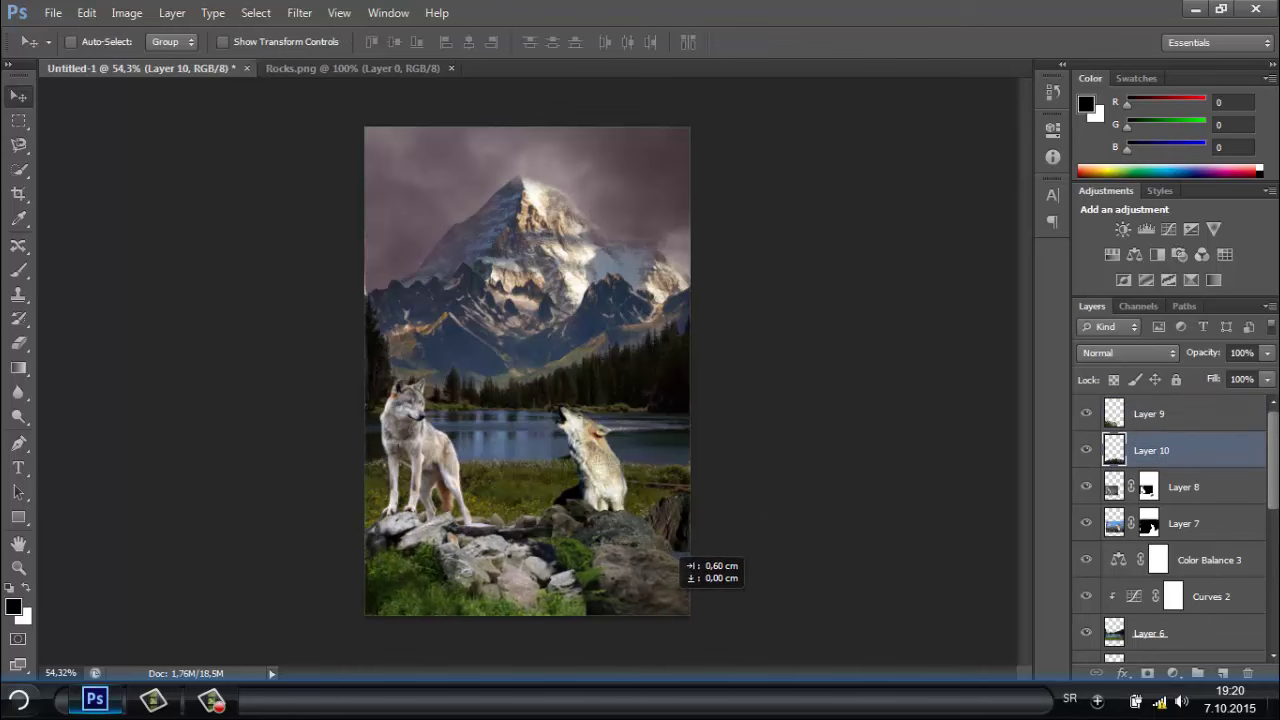
Tilt the mossy rocks about −8 degrees and enlarge them slightly.
key(ctrl+t)
mouse_move(745, 610)
mouse_down()
mouse_move(738, 585)
mouse_move(748, 625)
mouse_up()
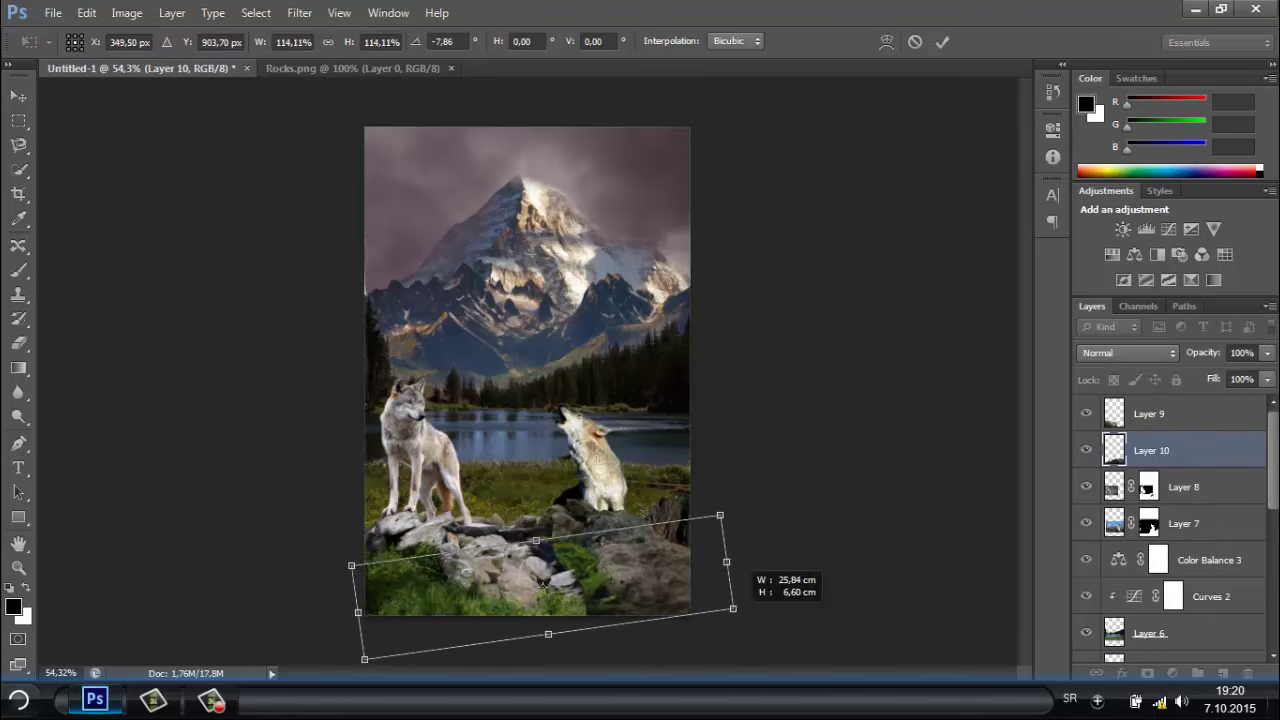
key(Return)
alt+scroll(574, 600, up, 5)
drag(470, 350, 526, 378)
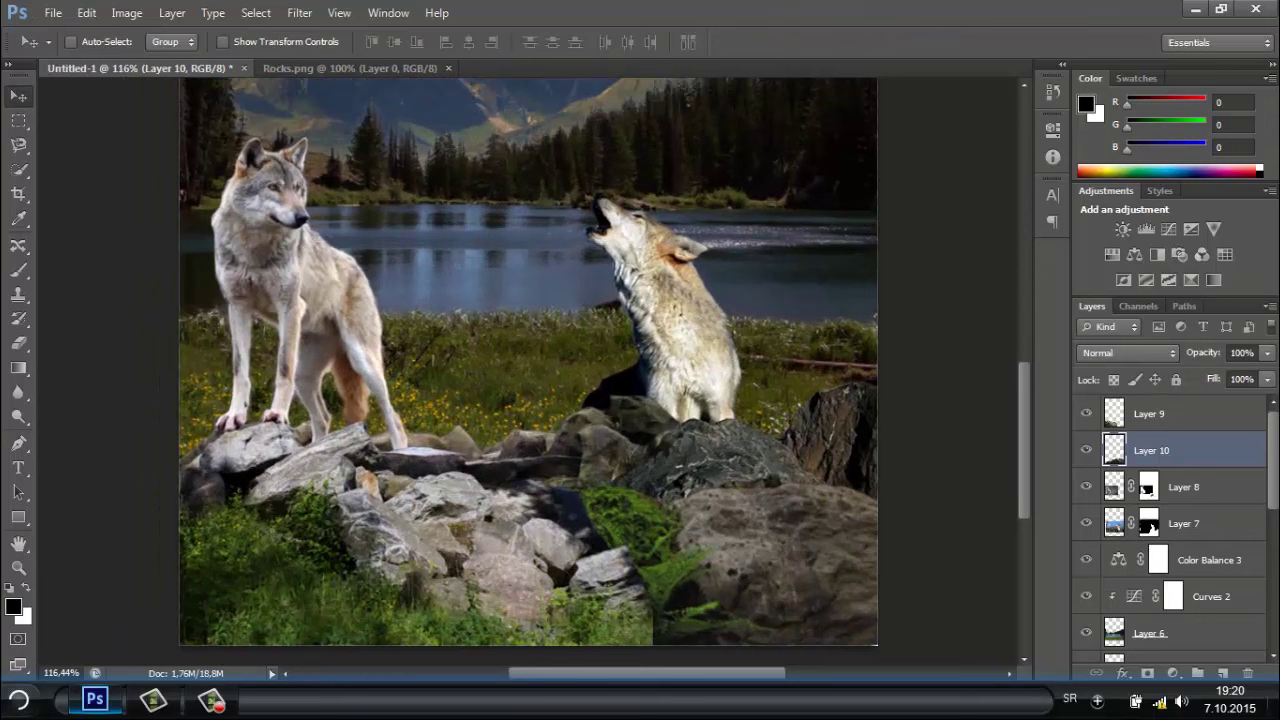
On a new shading layer, paint shadows over the bottom-left grass and bottom-right rocks.
key(ctrl+shift+alt+n)
key(b)
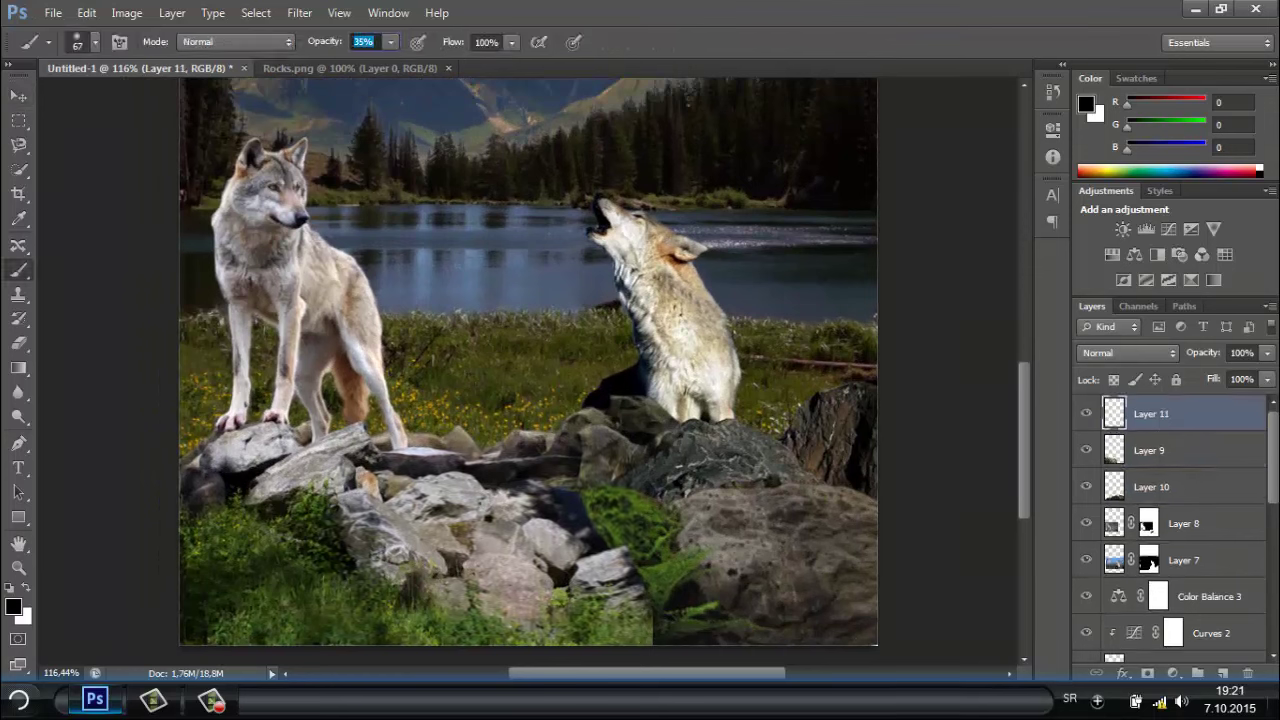
drag(200, 610, 460, 560)
drag(520, 630, 350, 510)
drag(600, 500, 660, 560)
drag(620, 620, 840, 560)
drag(830, 410, 845, 490)
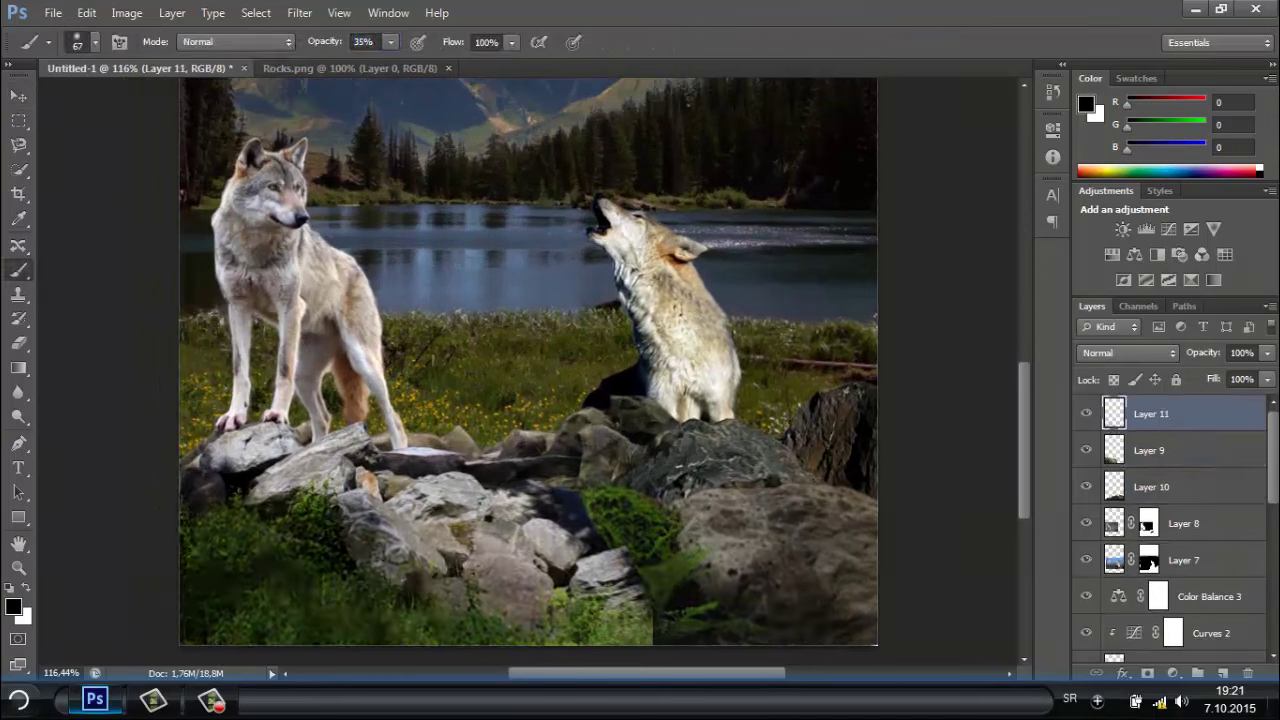
drag(600, 430, 630, 490)
Shade the rocks and left wolf darker with 44 px and 17 px brushes.
click(95, 42)
drag(60, 80, 45, 80)
drag(300, 360, 320, 440)
mouse_move(340, 330)
mouse_down()
mouse_move(240, 230)
mouse_move(240, 310)
mouse_up()
click(95, 42)
mouse_move(45, 80)
mouse_down()
mouse_move(25, 80)
mouse_move(45, 80)
mouse_up()
With a 33 px brush at 28% then 11% opacity, shade the howling wolf and rocks.
click(95, 42)
click(390, 42)
drag(391, 62, 384, 62)
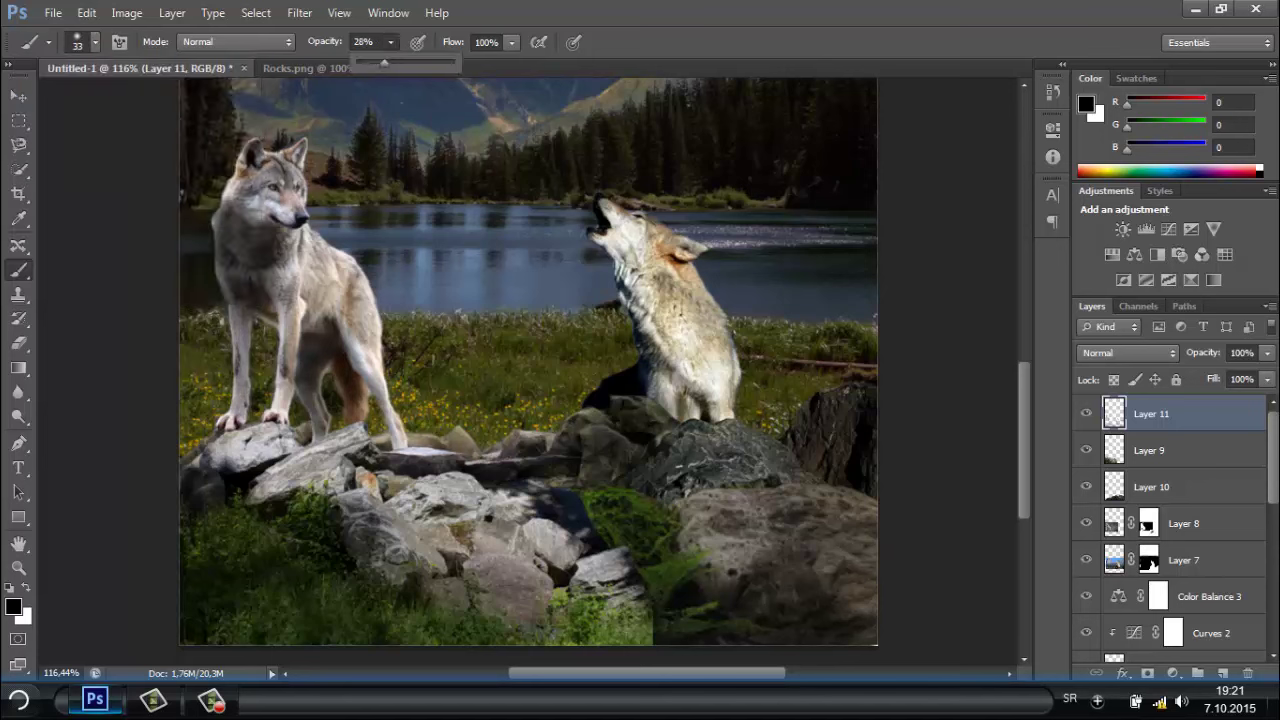
drag(650, 275, 712, 395)
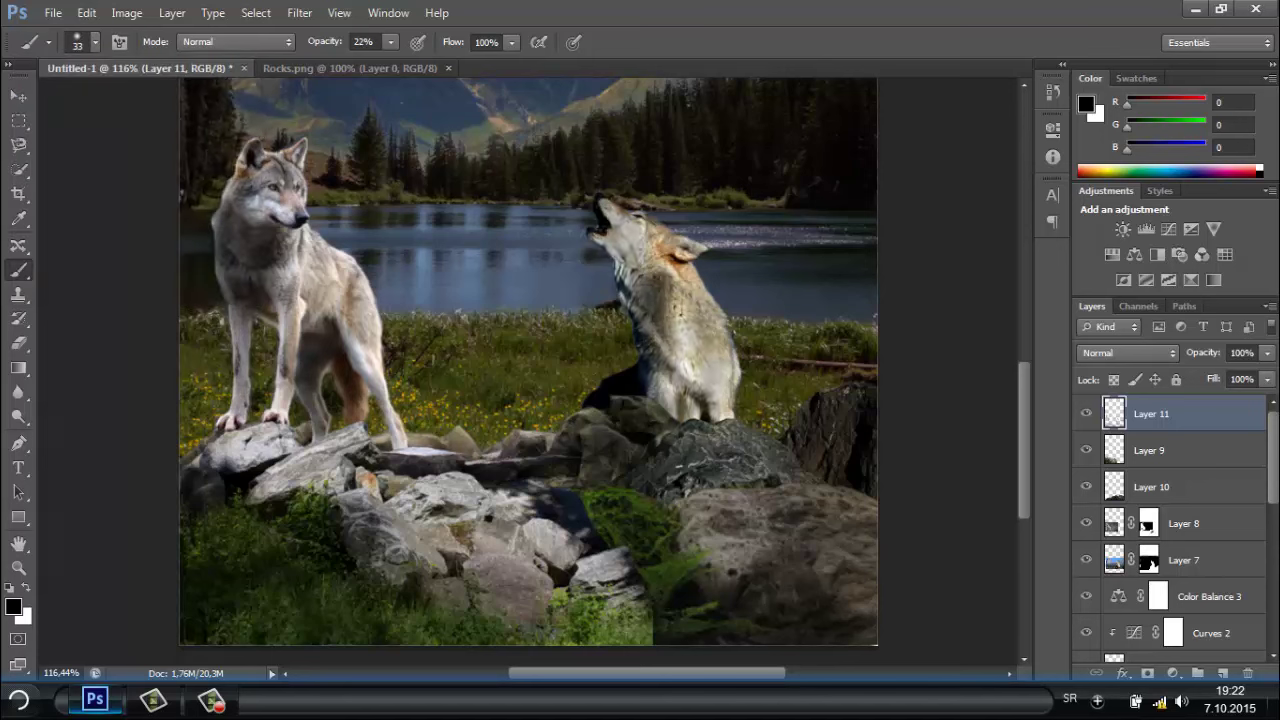
drag(391, 62, 380, 62)
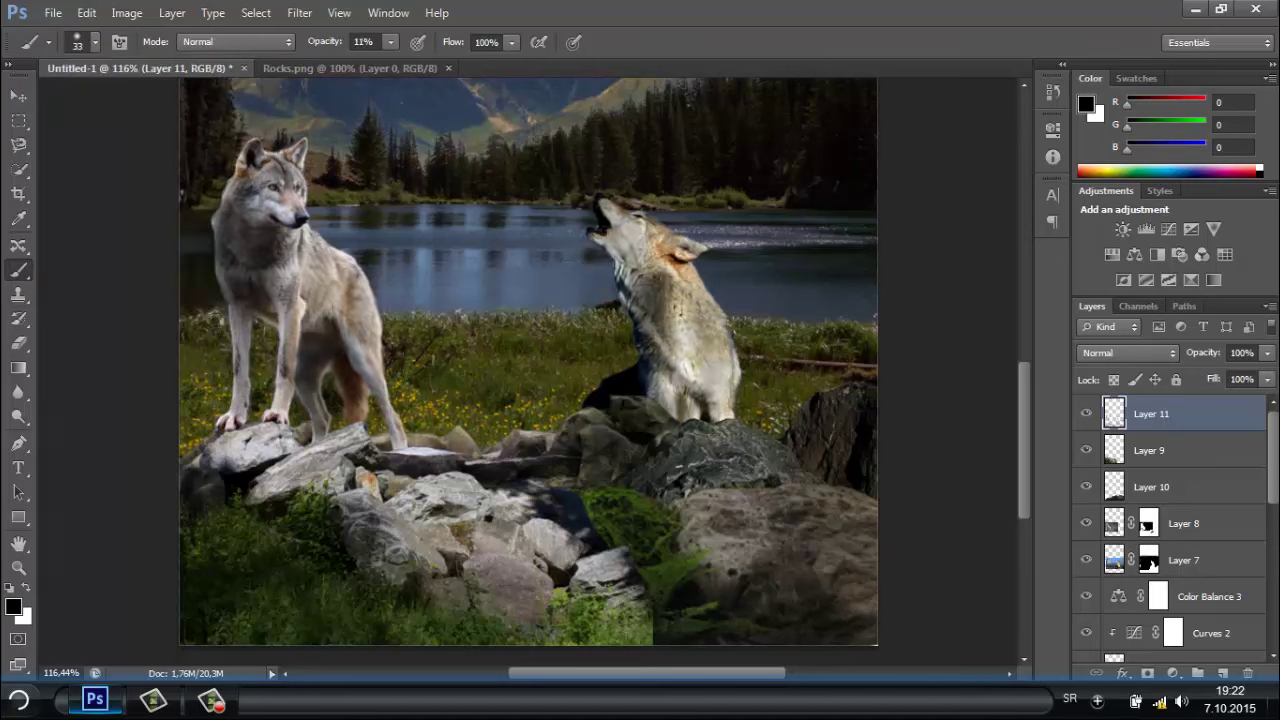
drag(260, 440, 430, 520)
drag(725, 335, 655, 410)
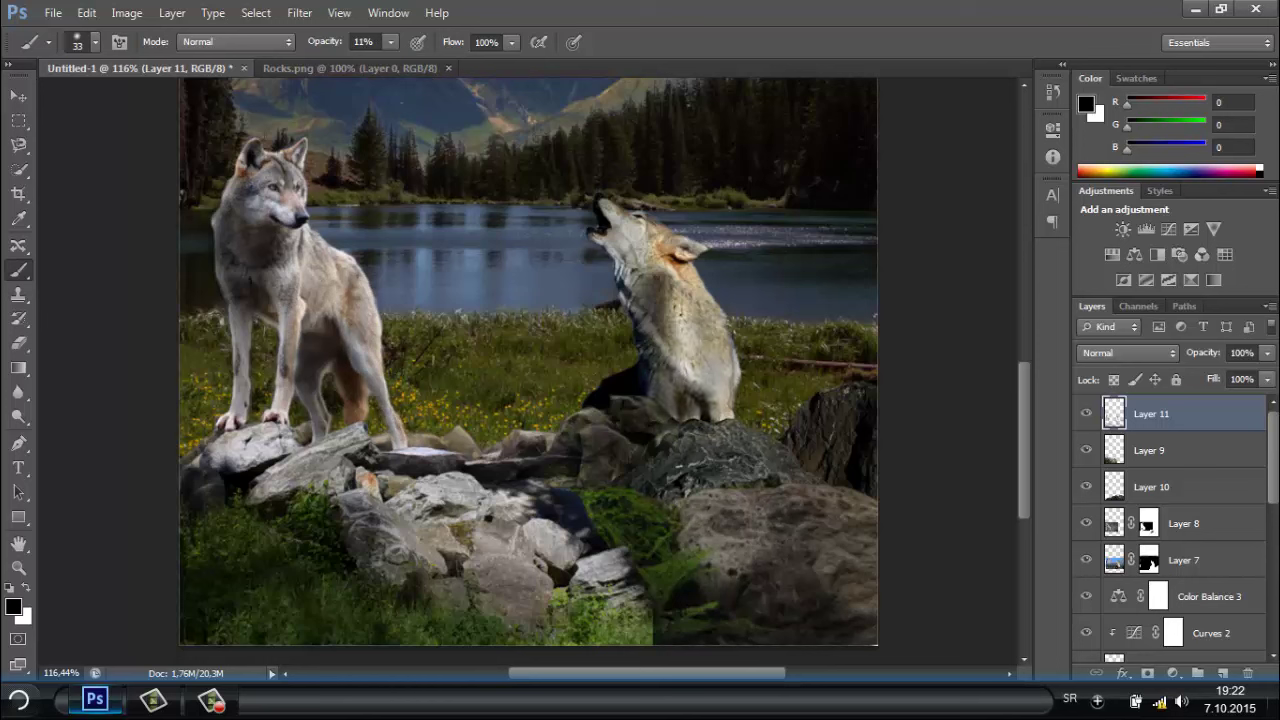
drag(705, 335, 660, 250)
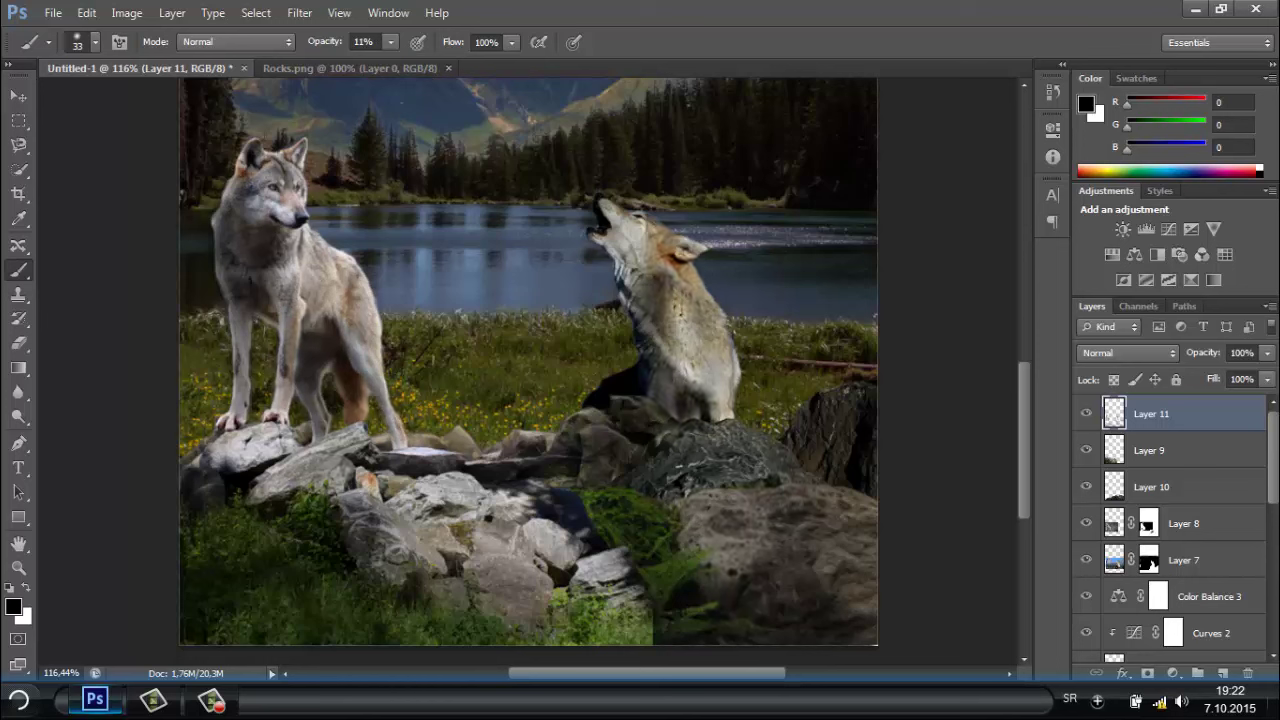
At 33% brush opacity, darken the rocks and grass along the bottom centre.
drag(400, 62, 411, 62)
mouse_move(390, 555)
mouse_down()
mouse_move(450, 480)
mouse_move(250, 450)
mouse_up()
drag(520, 530, 620, 500)
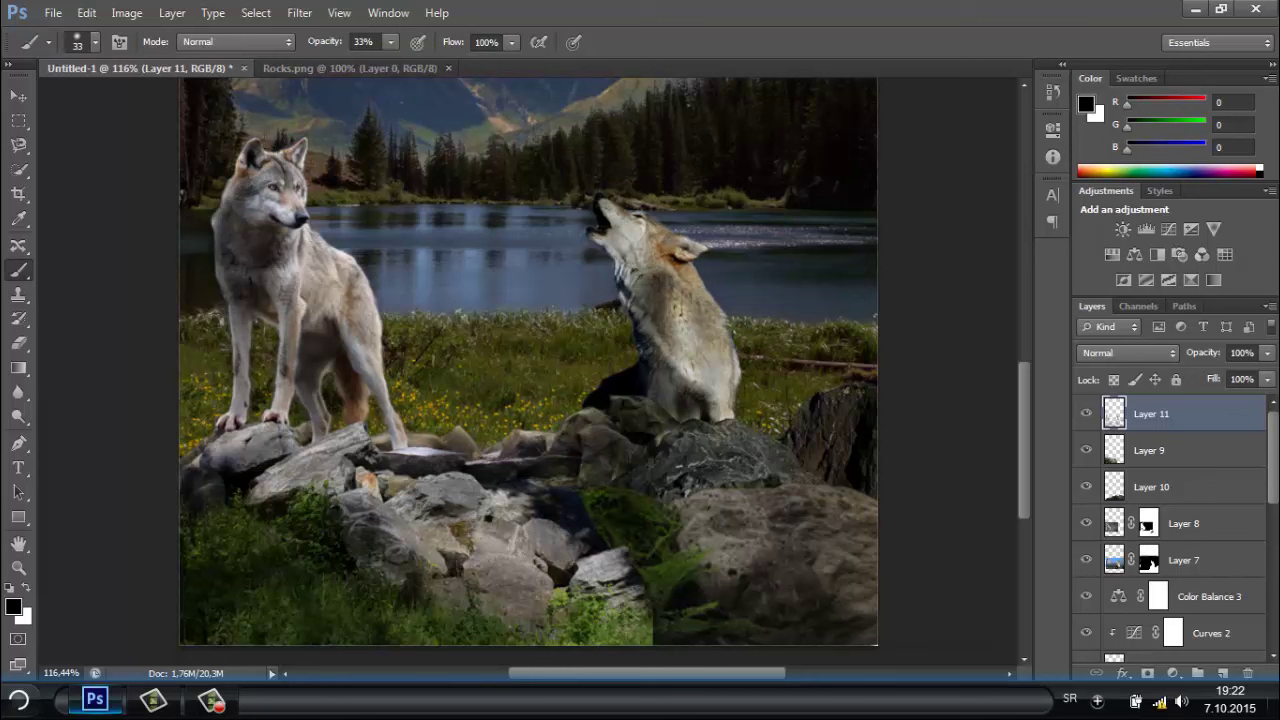
mouse_move(600, 560)
mouse_down()
mouse_move(590, 620)
mouse_move(440, 610)
mouse_up()
drag(290, 630, 660, 630)
Add a layer mask to Layer 9 and return to the Layer 11 shading layer.
click(1183, 450)
click(1147, 673)
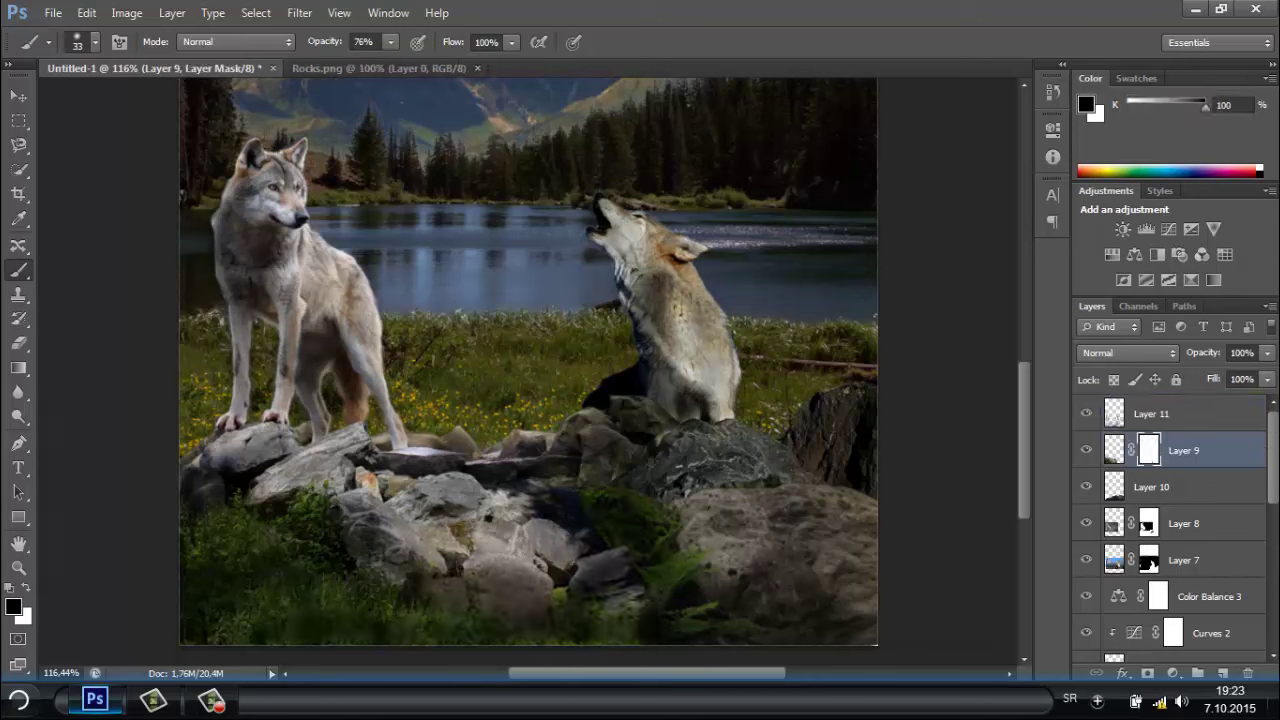
click(1150, 413)
scroll(530, 360, down, 1)
Paint broad dark shading with an 87 px brush at lowered opacity, then fit the poster in view.
click(95, 42)
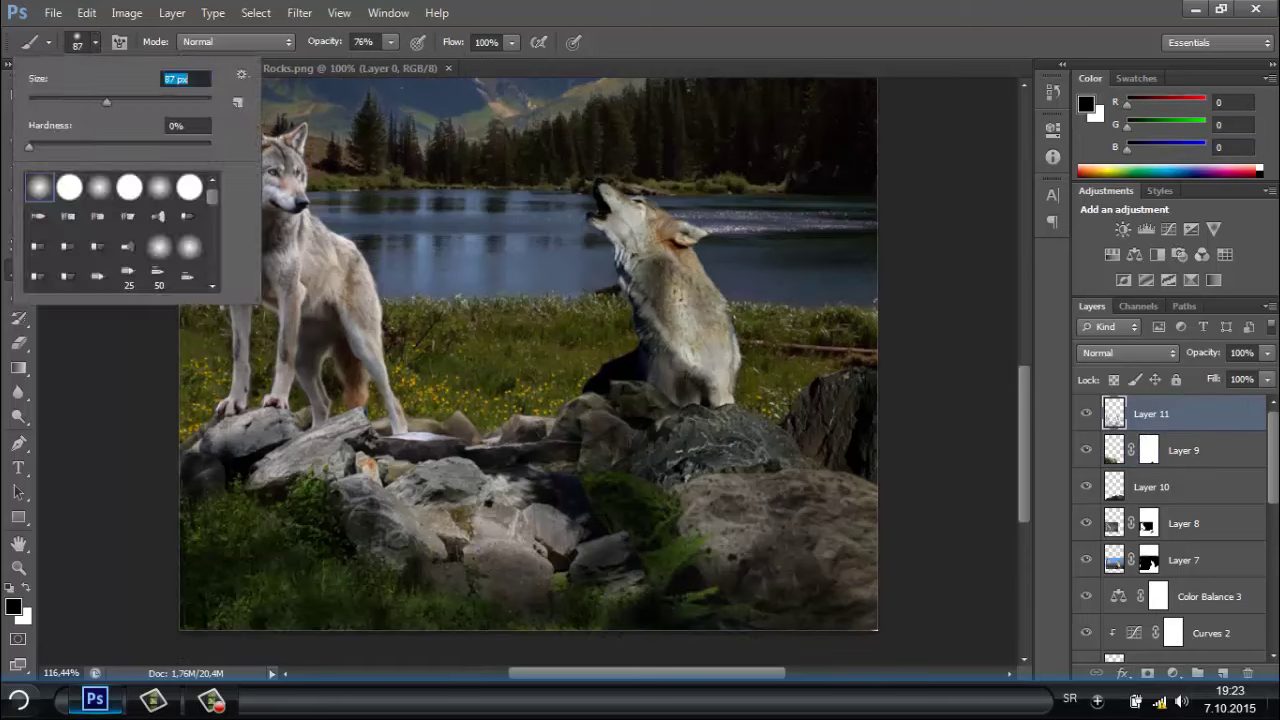
drag(400, 62, 370, 62)
drag(260, 470, 580, 560)
drag(700, 280, 660, 410)
drag(390, 42, 370, 62)
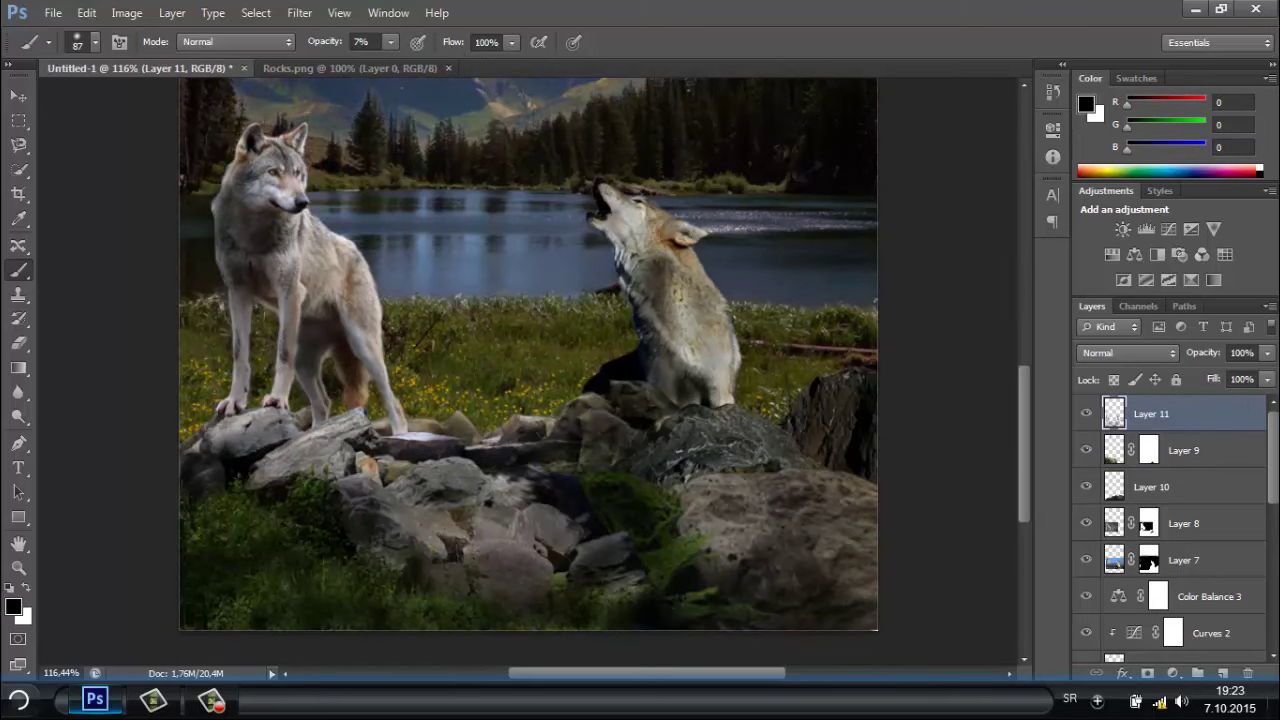
key(ctrl+0)
scroll(550, 600, up, 1)
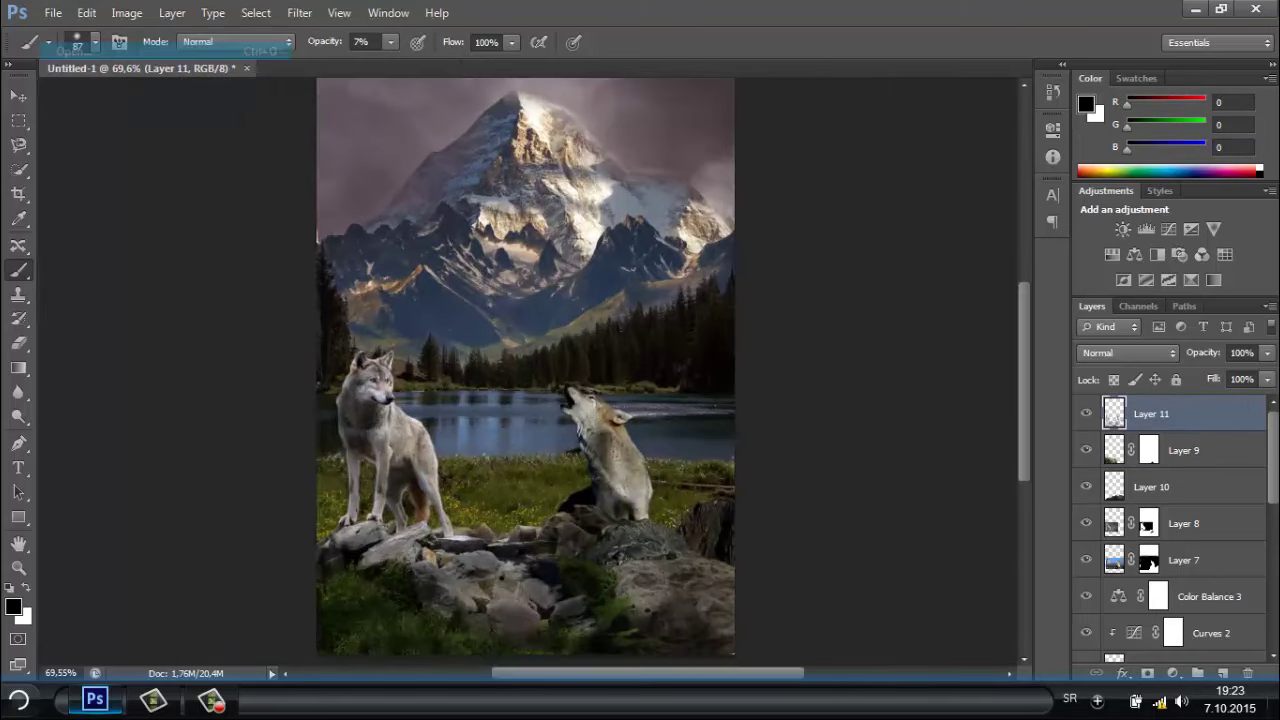
Open the fern image and drag it into the poster as a new layer.
key(ctrl+o)
double_click(349, 114)
mouse_move(520, 400)
mouse_down()
mouse_move(590, 590)
mouse_move(650, 515)
mouse_move(640, 505)
mouse_up()
Discard the extra fern copy, then rotate and shrink the fern onto the bottom-centre rocks.
key(ctrl+j)
key(ctrl+t)
key(Escape)
key(ctrl+z)
key(ctrl+t)
drag(590, 600, 600, 575)
key(Return)
Add Color Balance adjustments clipped to the fern and to Layer 9.
click(1135, 254)
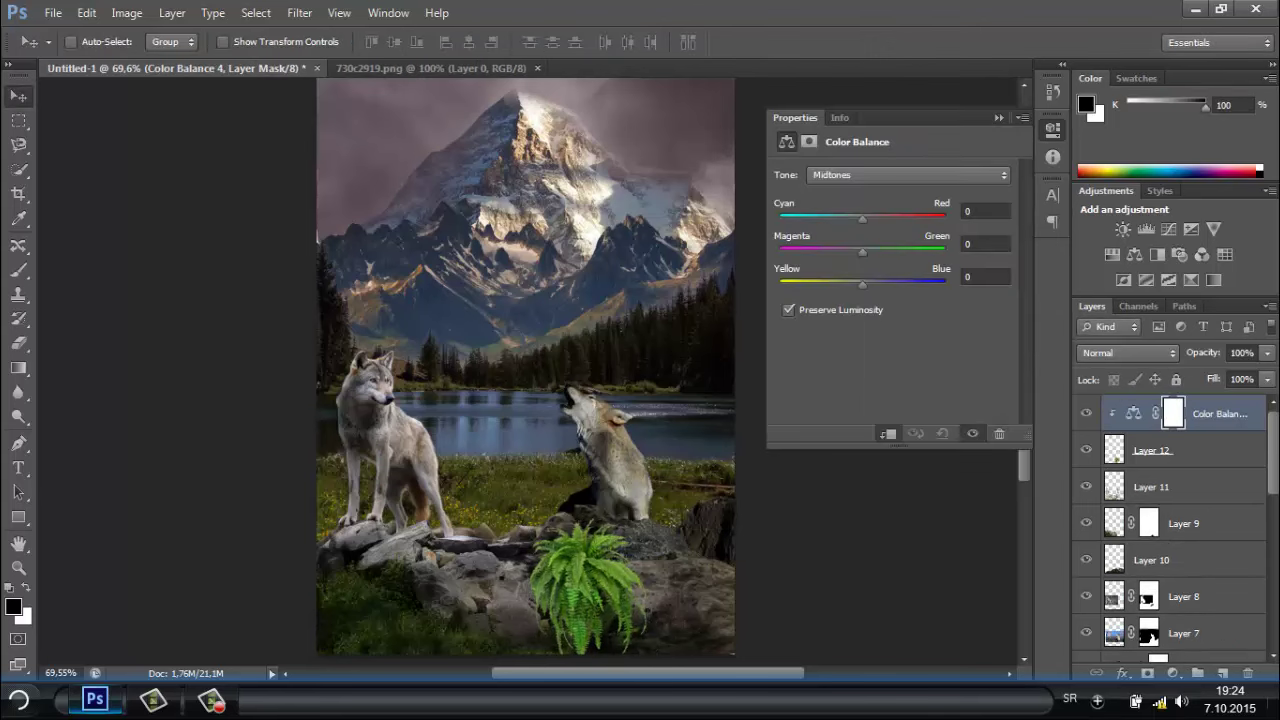
click(1052, 128)
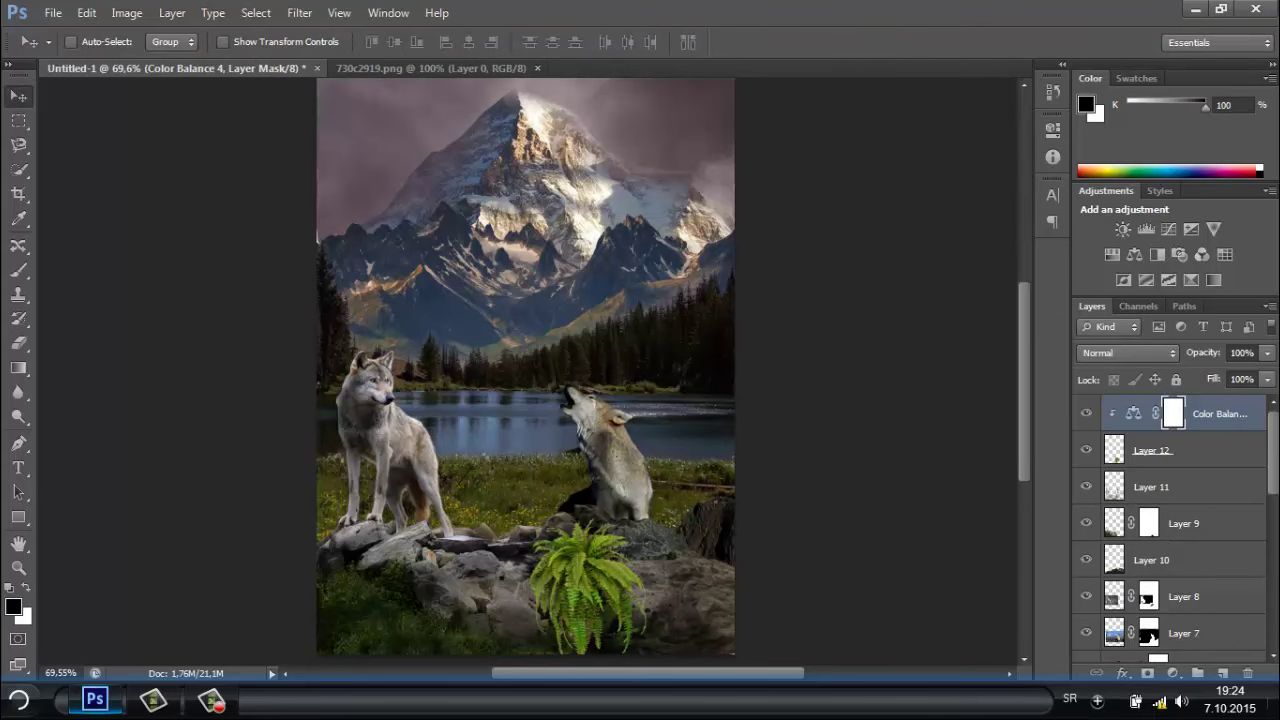
click(1183, 523)
click(1135, 254)
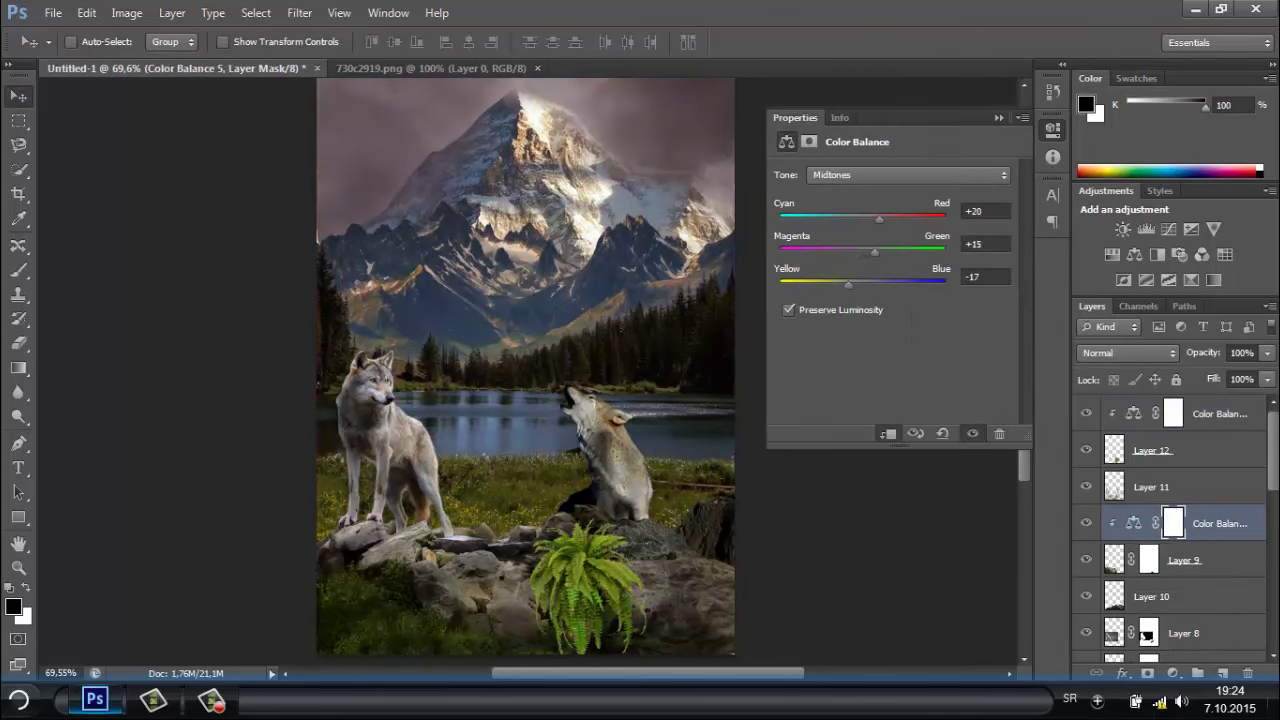
Add clipped Color Balance adjustments above Layer 8 and Layer 7, then select the topmost adjustment.
click(1052, 128)
scroll(1170, 520, down, 2)
click(1183, 544)
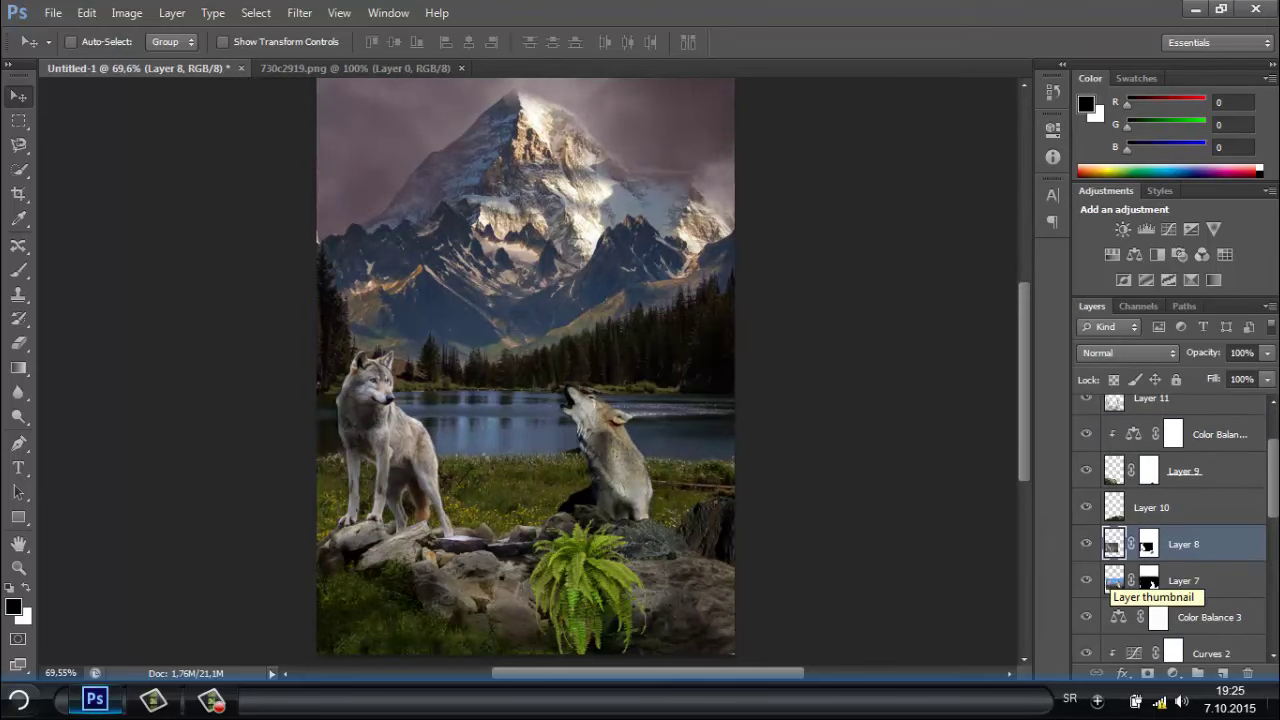
click(1135, 254)
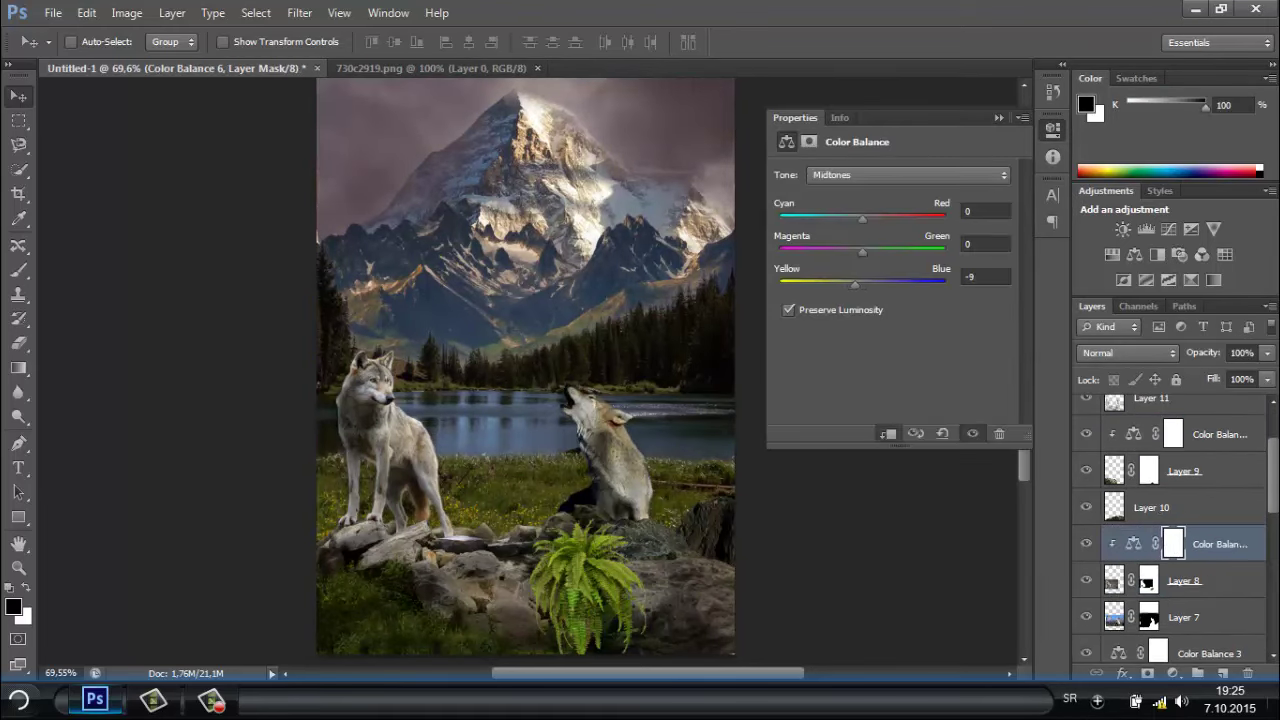
click(1052, 128)
click(1183, 580)
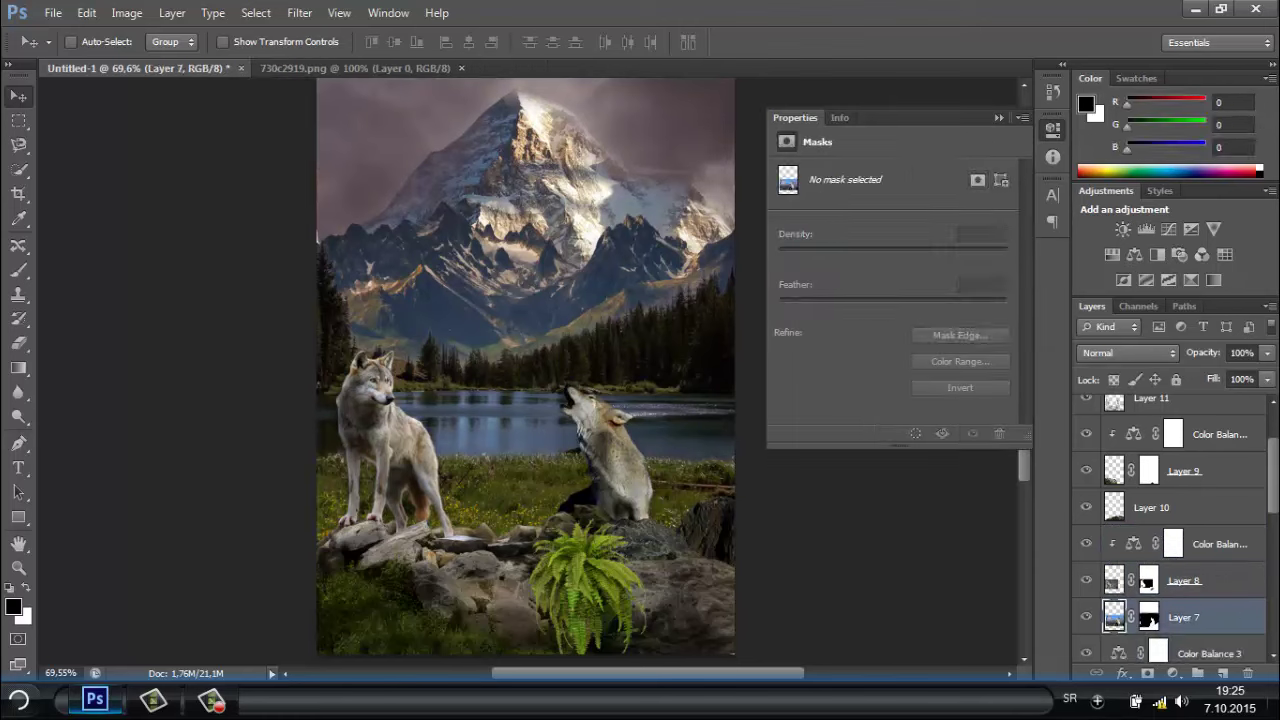
click(1135, 254)
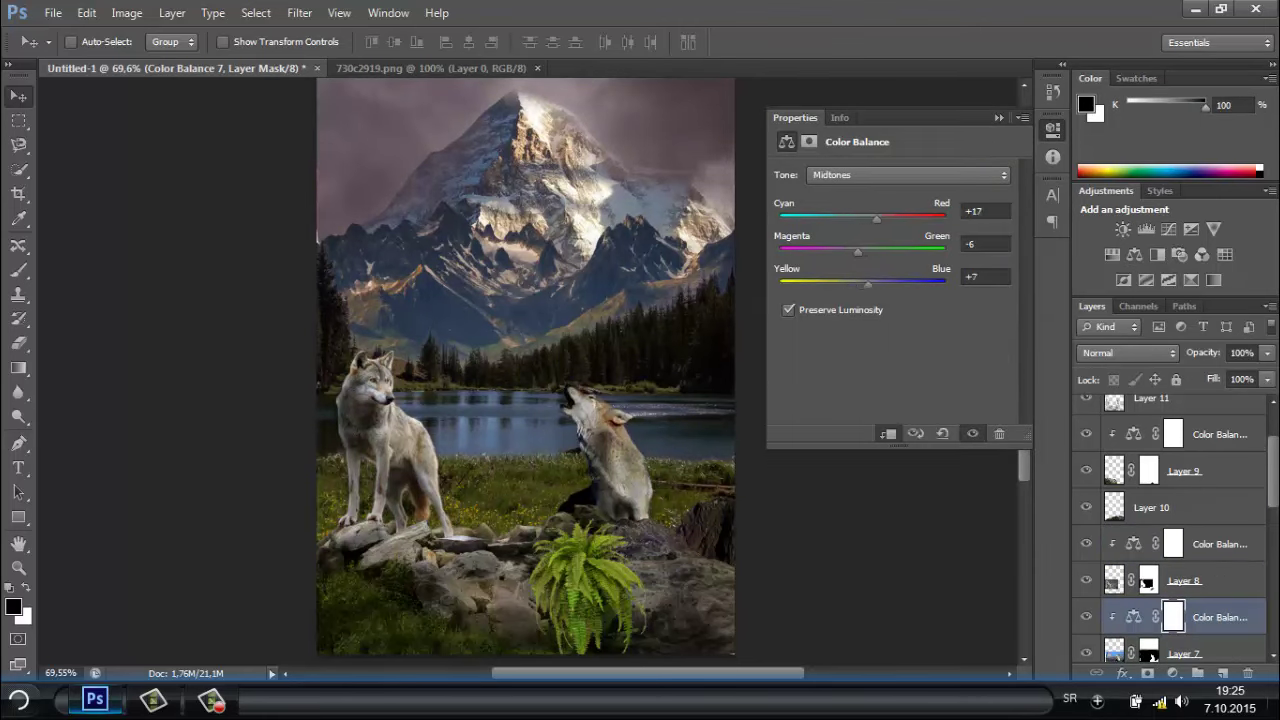
click(1052, 128)
scroll(1170, 520, up, 3)
click(1183, 413)
Add a Hue/Saturation washout (saturation −100, lightness +98) faded over the mountain with a gradient mask.
click(1112, 254)
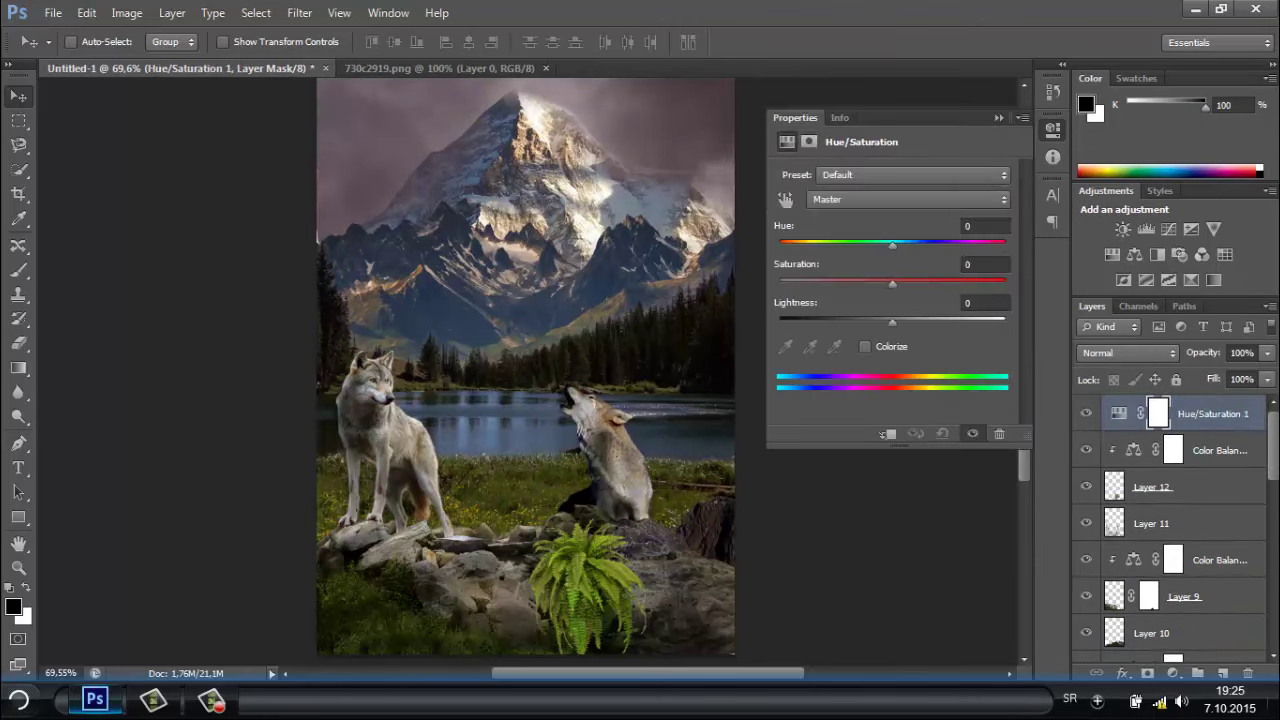
click(942, 433)
click(1052, 128)
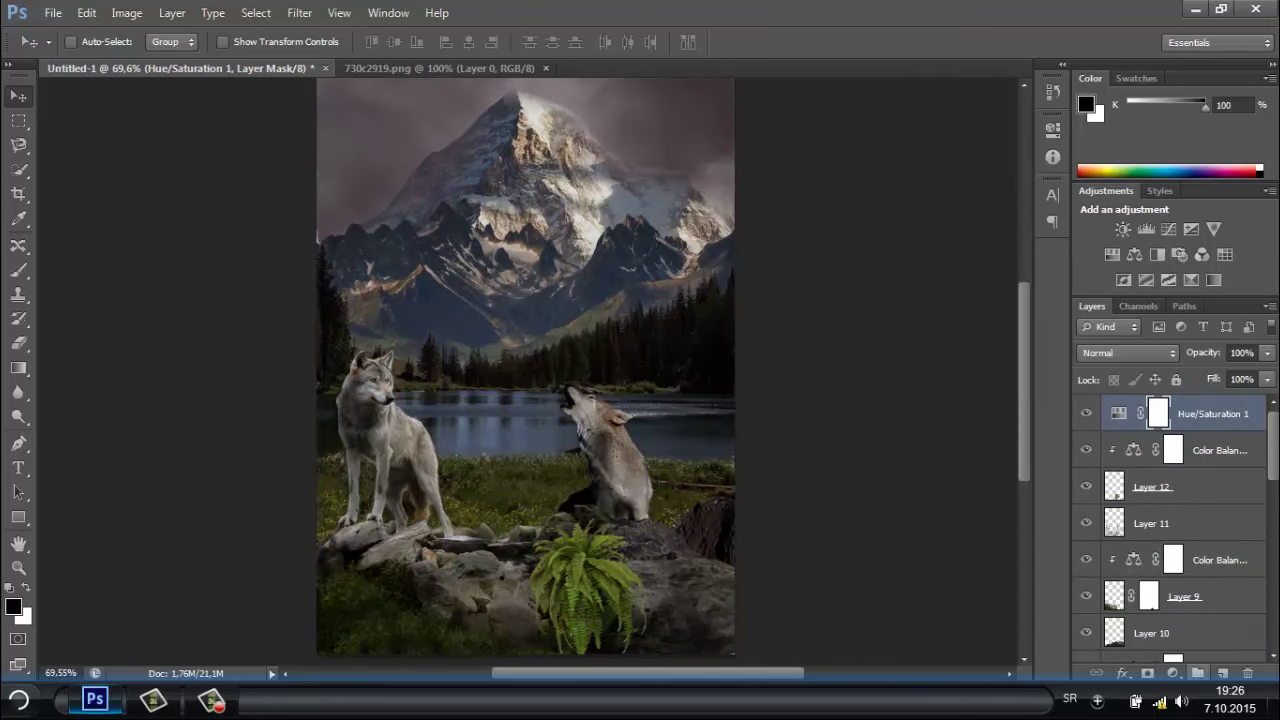
click(1112, 254)
drag(892, 321, 1003, 321)
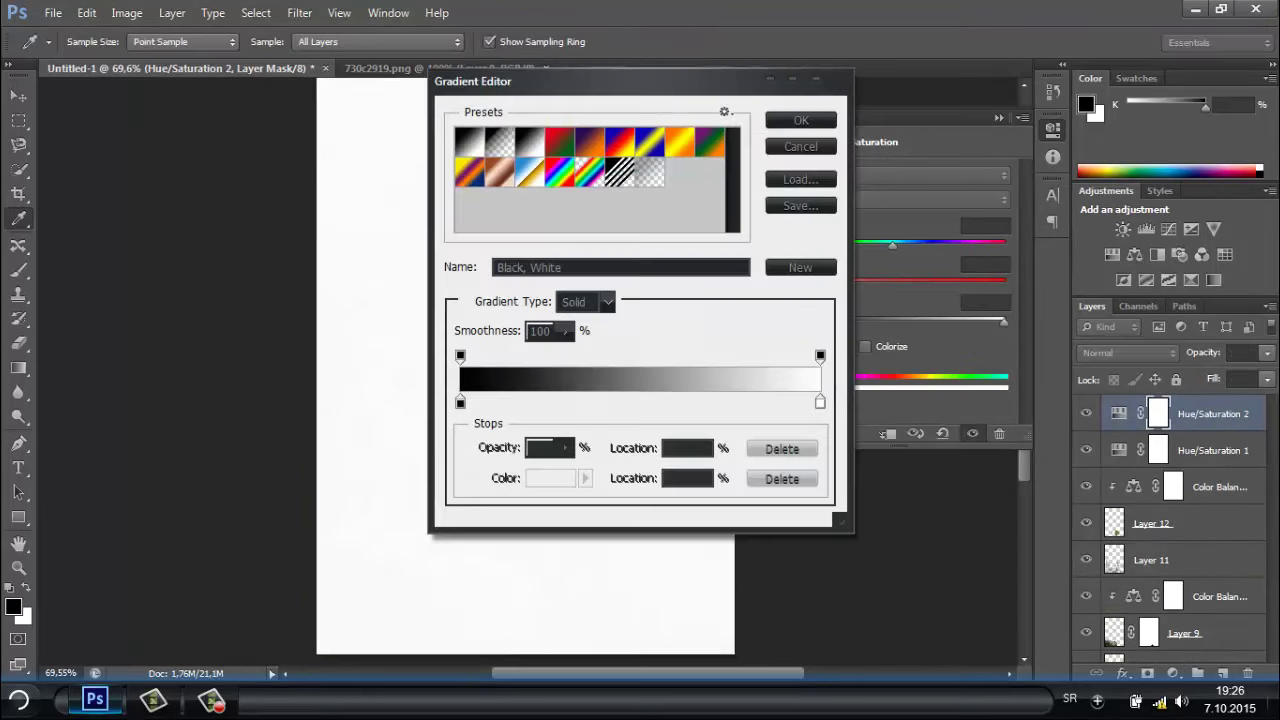
key(Return)
drag(526, 394, 526, 172)
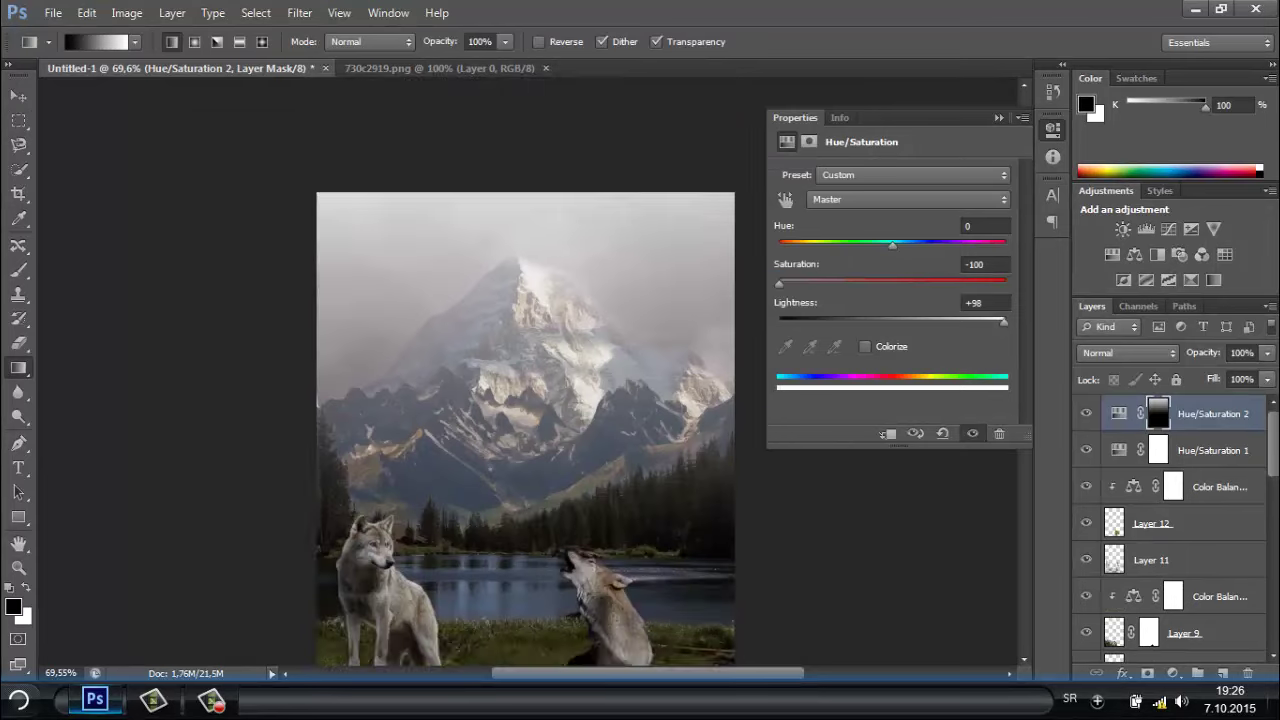
click(1053, 128)
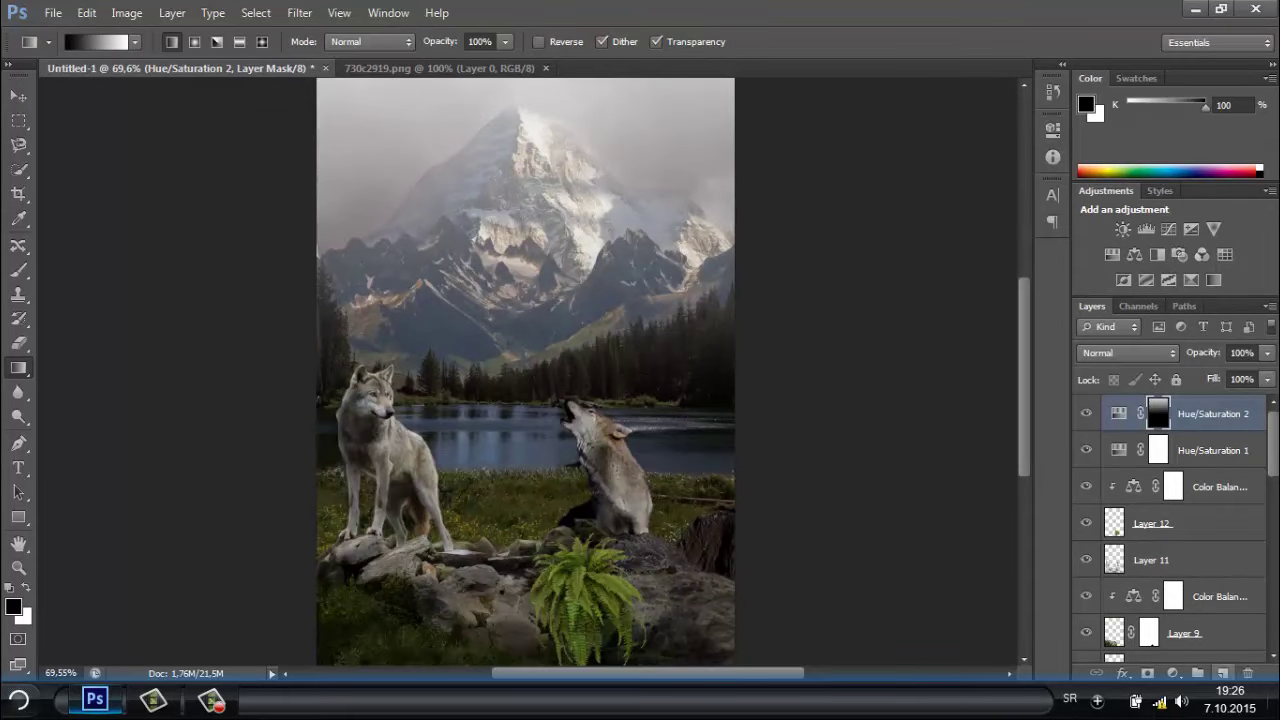
Fill a new layer with rendered Clouds and open its blending mode choices.
click(1222, 673)
click(300, 12)
click(555, 277)
click(1128, 352)
Blend the clouds in Lighten mode at 70% opacity and squash them into a horizontal band.
click(1215, 143)
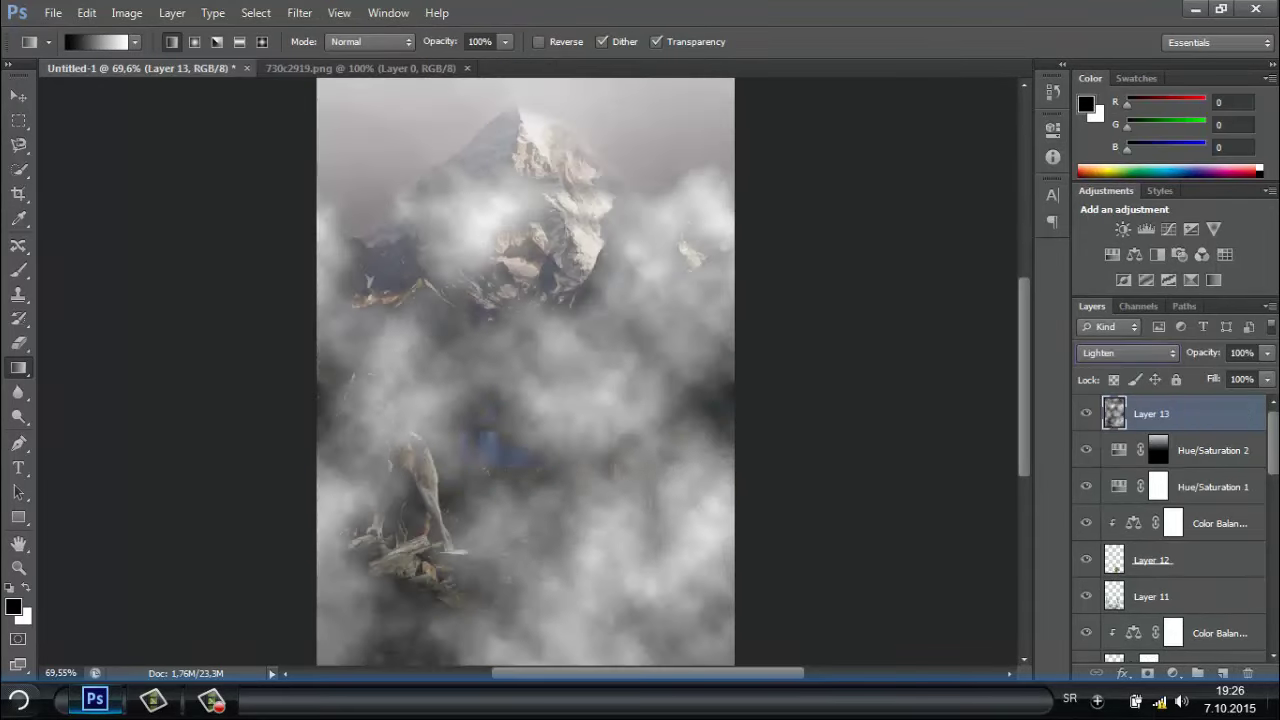
drag(1203, 352, 1173, 352)
key(ctrl+t)
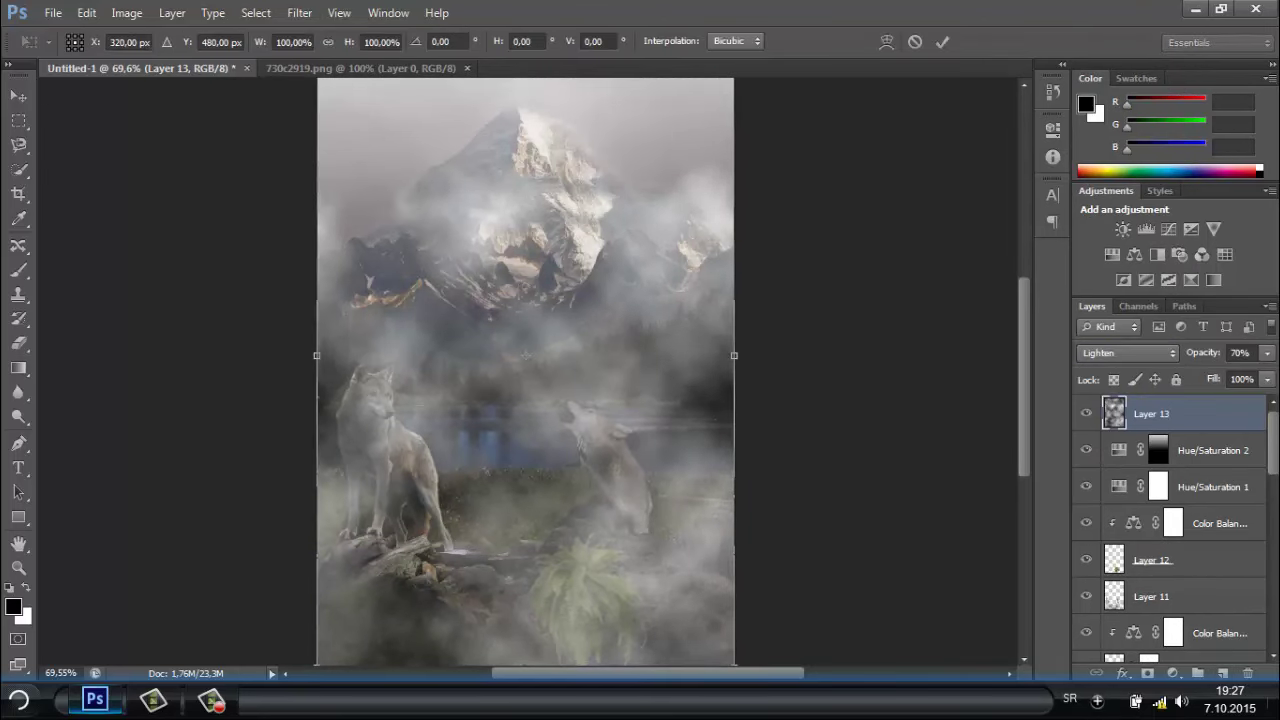
scroll(525, 370, down, 1)
mouse_move(527, 95)
mouse_down()
mouse_move(530, 440)
mouse_move(575, 290)
mouse_up()
click(942, 41)
Mask the cloud layer to reveal the horizon treeline and thin the mist over the lake.
key(g)
click(1147, 673)
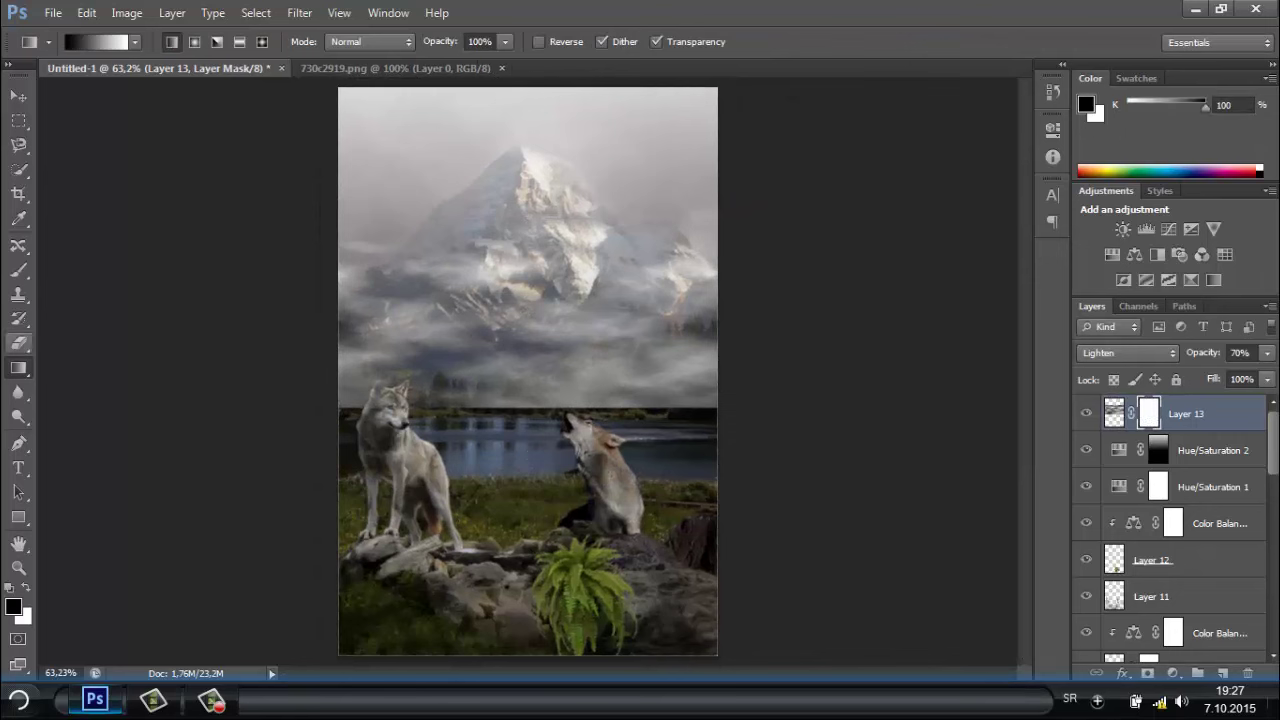
key(b)
drag(710, 372, 345, 375)
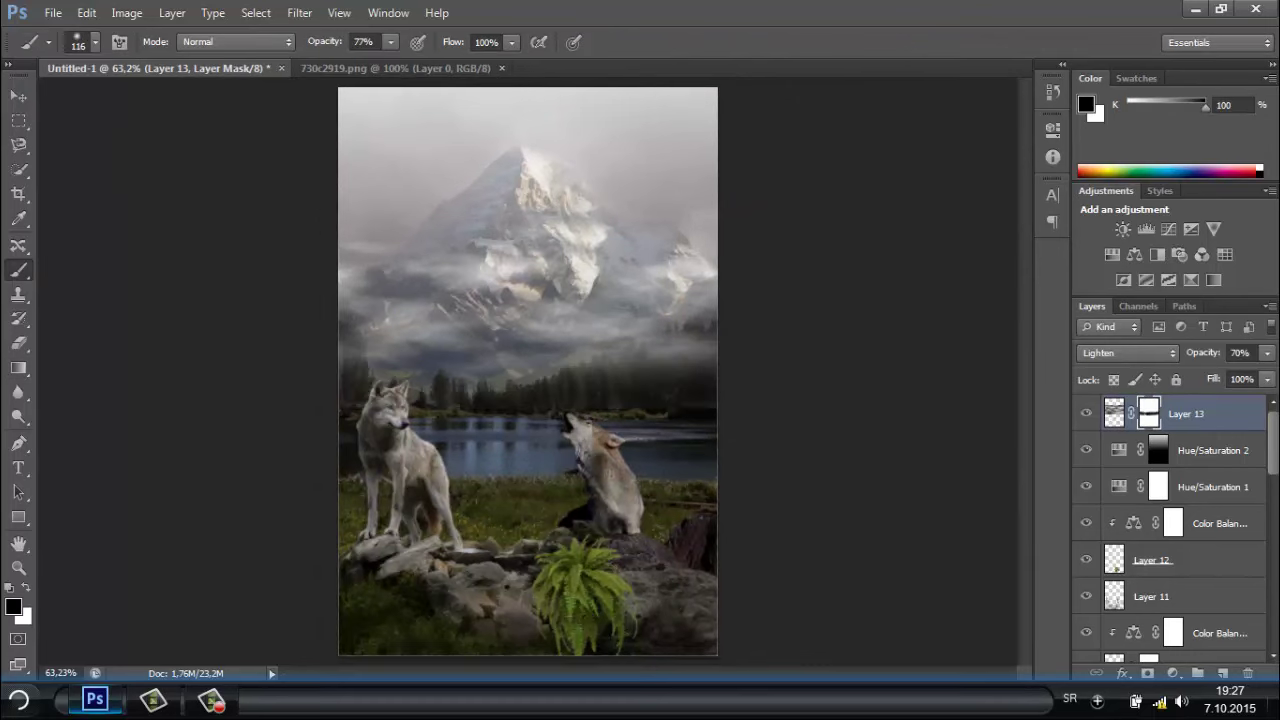
drag(540, 322, 355, 350)
Duplicate the mist layer and move the copy to the bottom of the poster.
click(1114, 413)
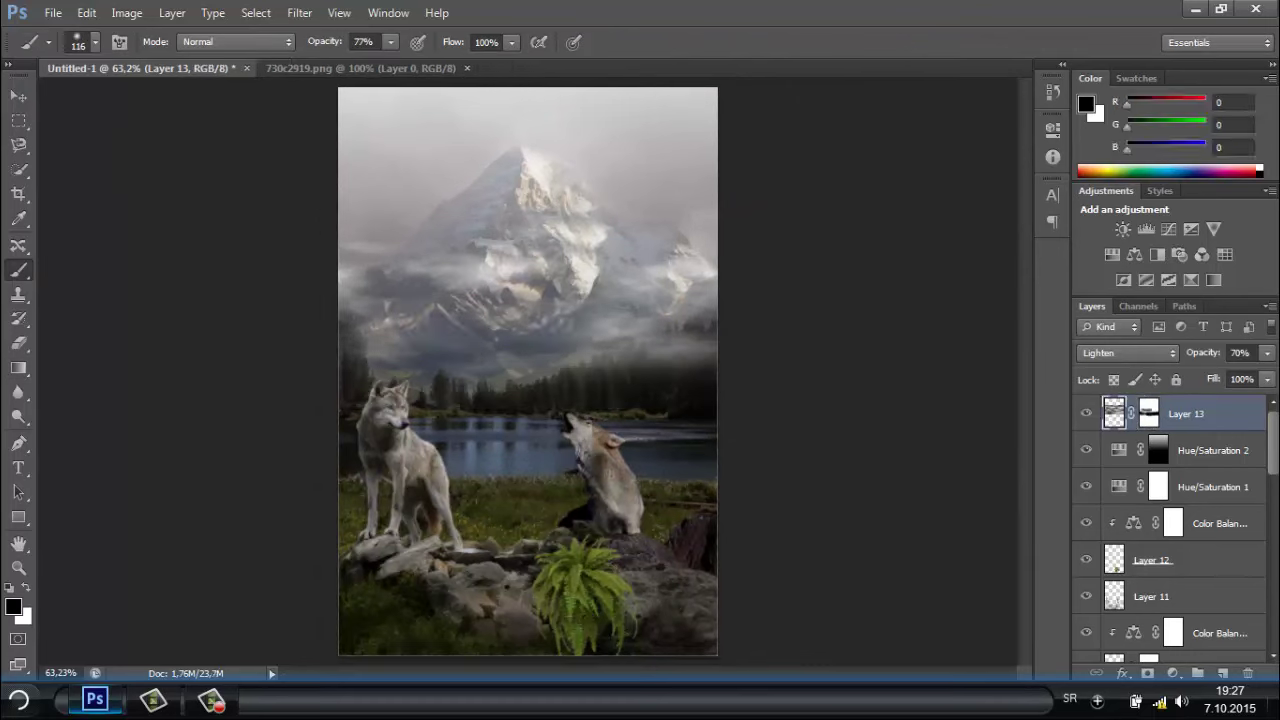
key(ctrl+j)
key(v)
mouse_move(528, 350)
mouse_down()
mouse_move(528, 627)
mouse_move(560, 500)
mouse_up()
key(ctrl+t)
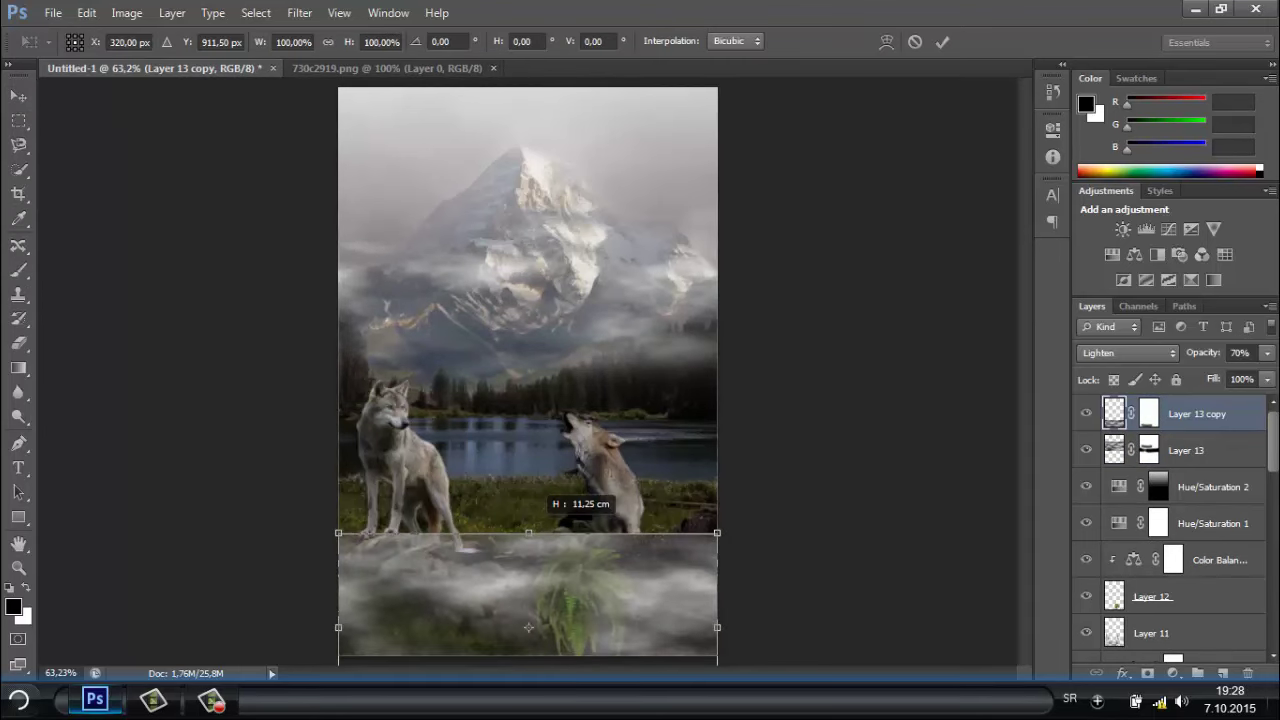
key(Return)
key(b)
Fade the lower mist to 43% opacity and stretch it up toward the wolves.
click(1267, 352)
drag(1245, 374, 1218, 374)
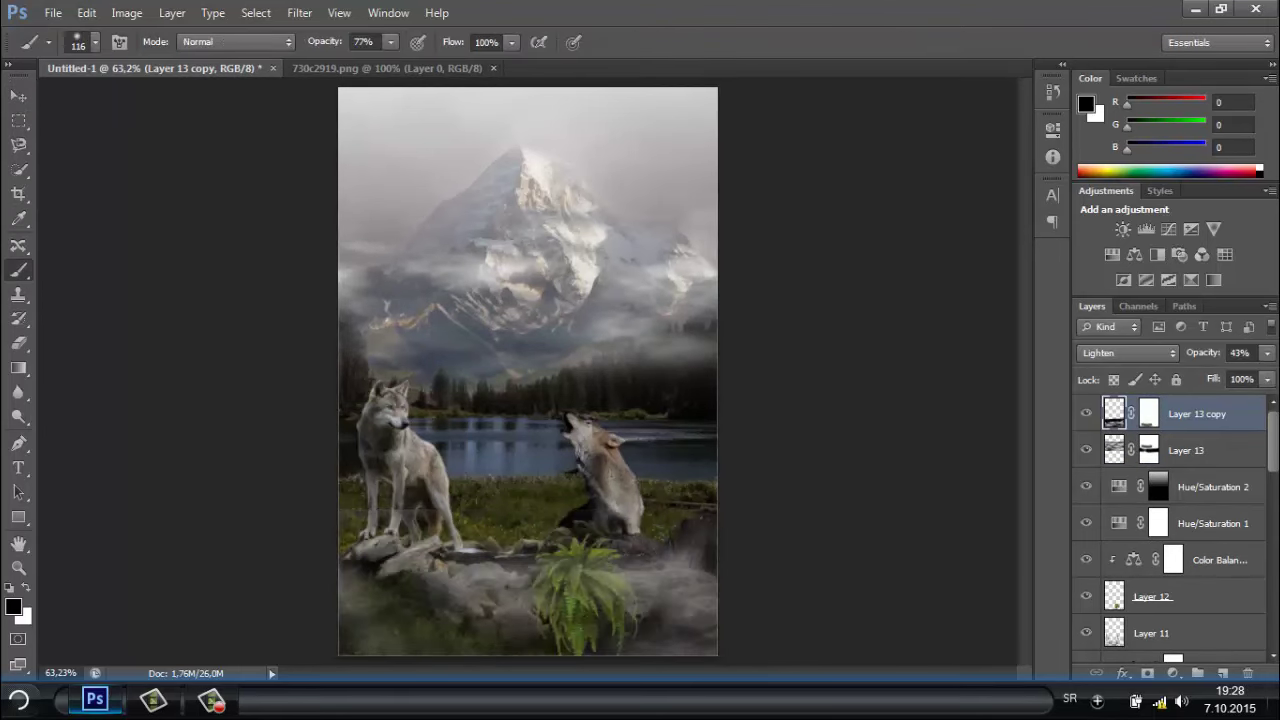
key(ctrl+t)
drag(528, 443, 528, 343)
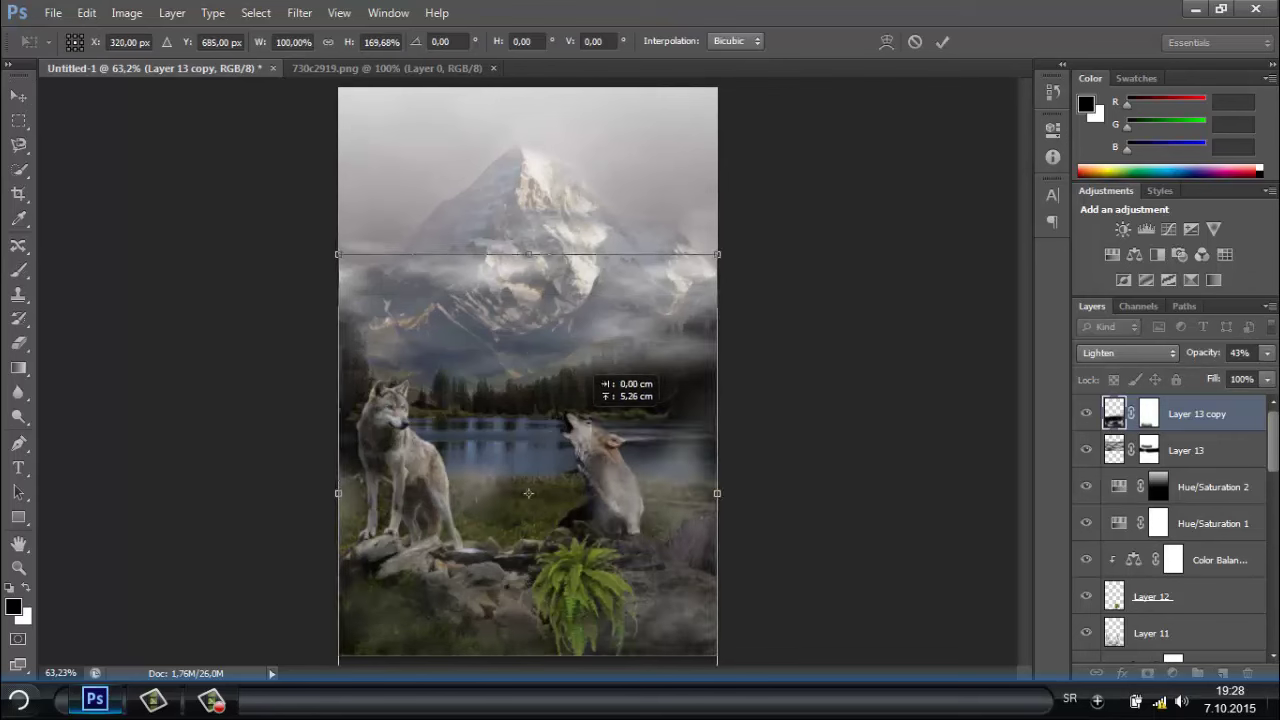
drag(528, 582, 600, 360)
key(Return)
Lower the opacity of the upper mist layer, Layer 13 copy, to 43%.
click(53, 13)
key(Escape)
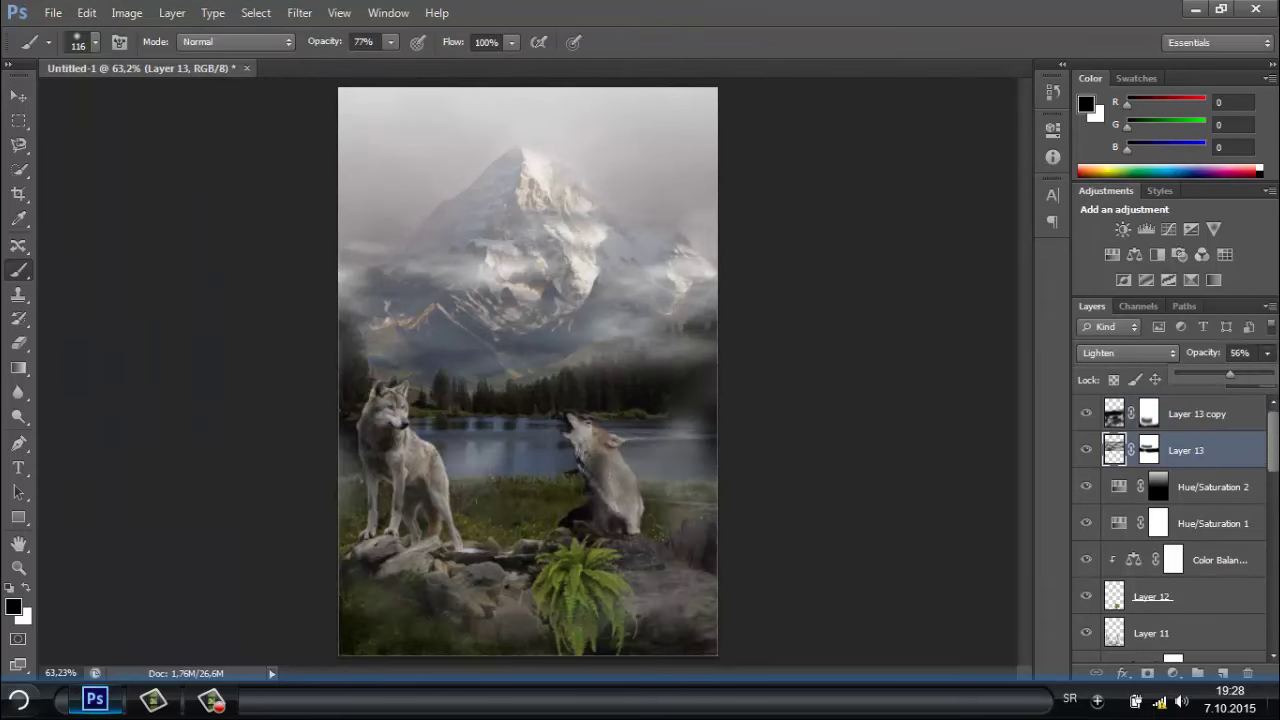
click(1213, 487)
click(1197, 413)
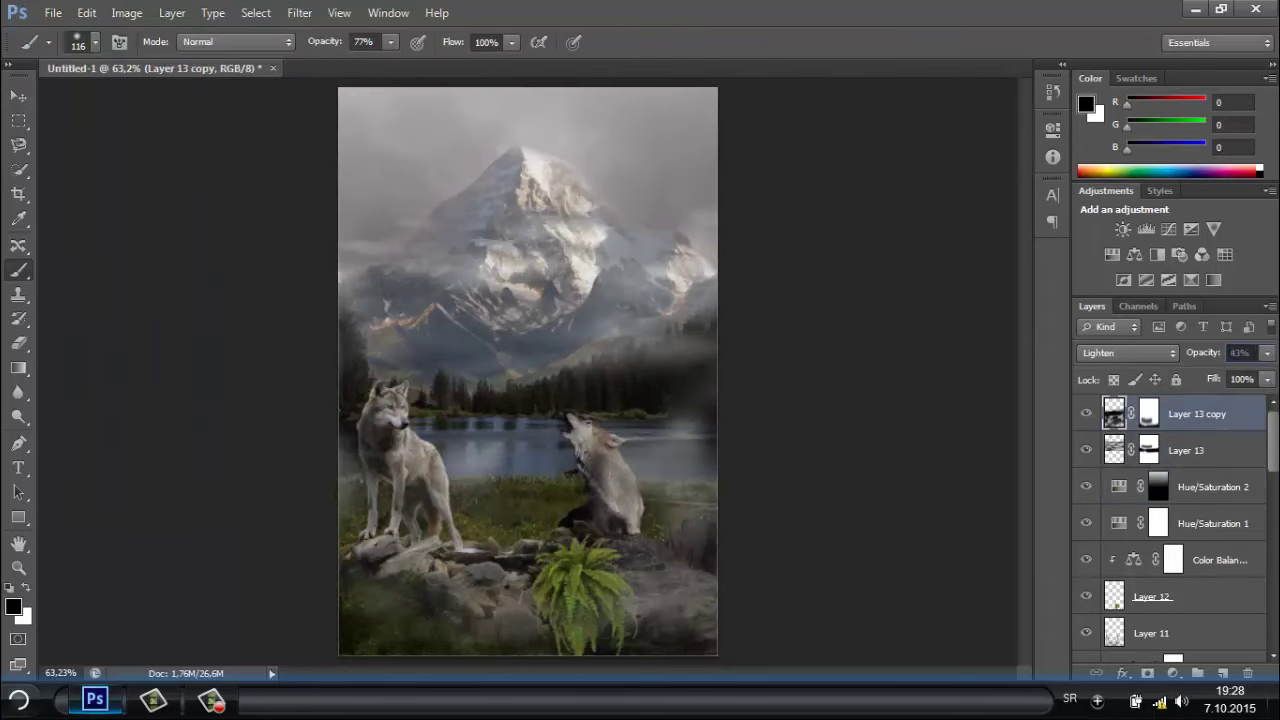
drag(600, 420, 590, 410)
Bring the falling_snow image into the poster and scale it to cover the canvas.
key(ctrl+o)
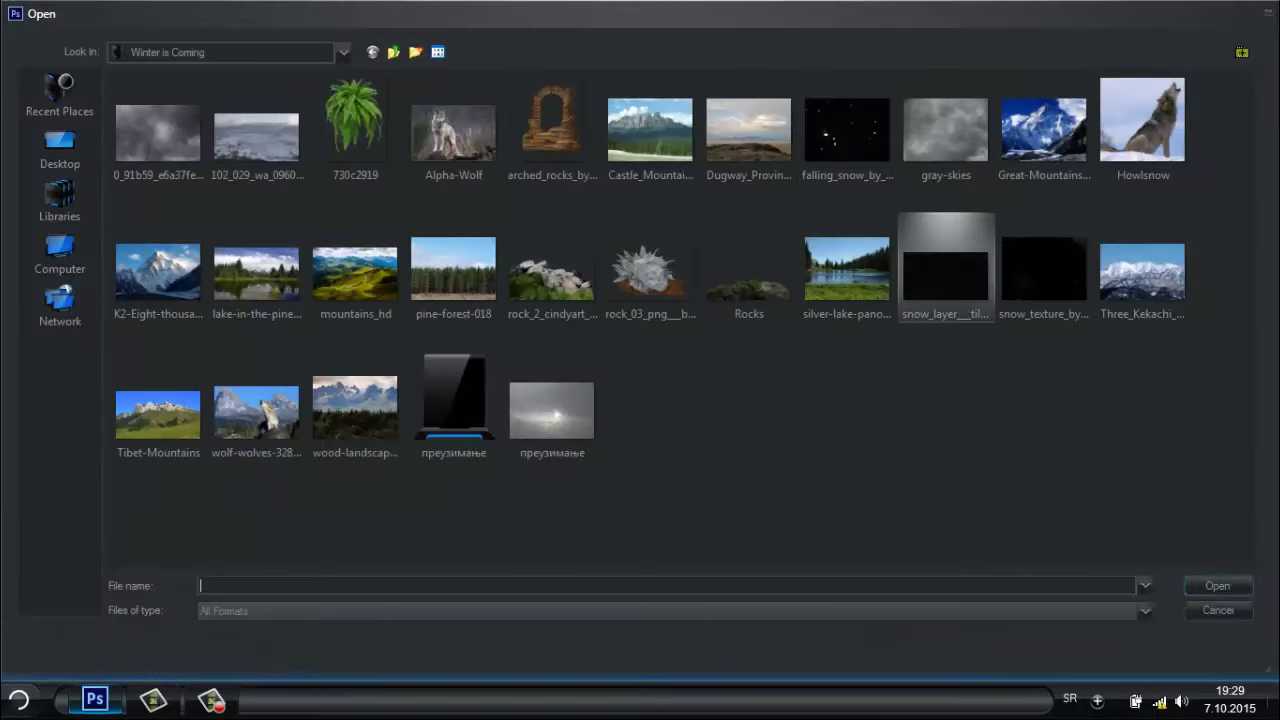
double_click(851, 118)
drag(528, 372, 150, 68)
key(ctrl+t)
drag(225, 372, 340, 372)
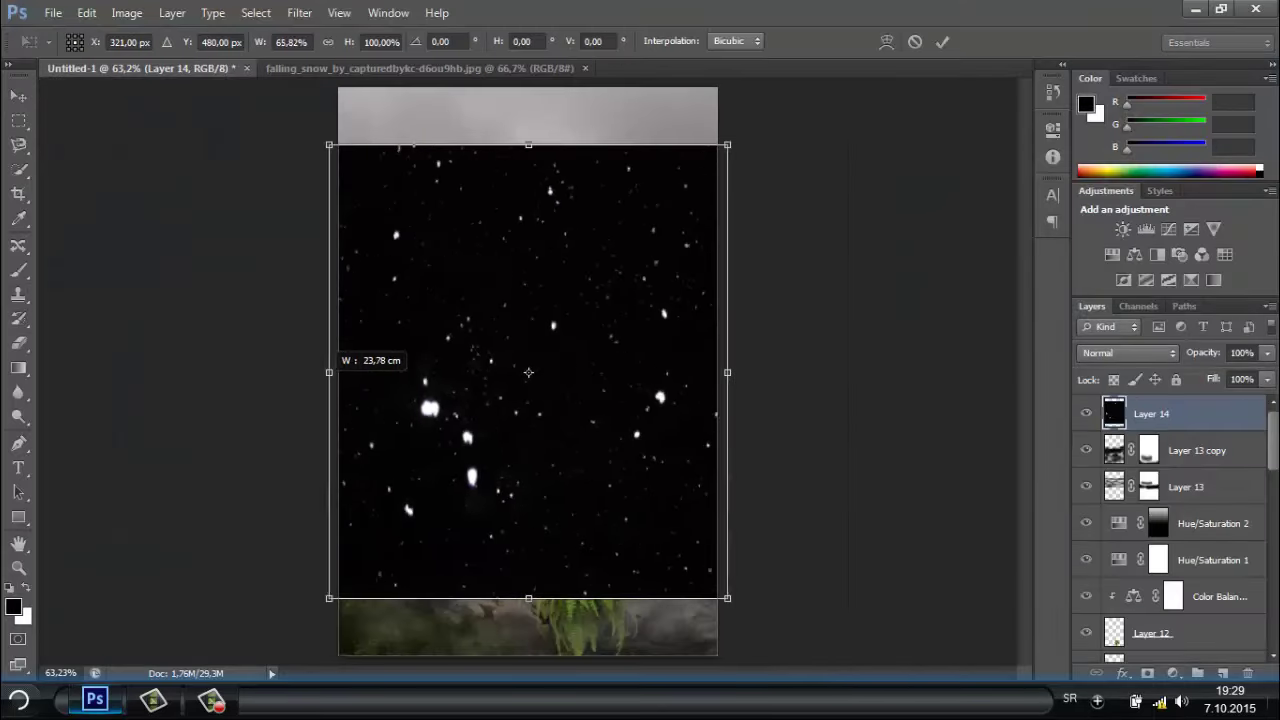
drag(528, 145, 528, 88)
drag(583, 150, 575, 120)
key(Return)
click(1128, 352)
Blend the falling snow in Color Dodge and spot-heal the oversized snowflake near the lake.
key(Down)
key(Down)
key(Down)
key(Return)
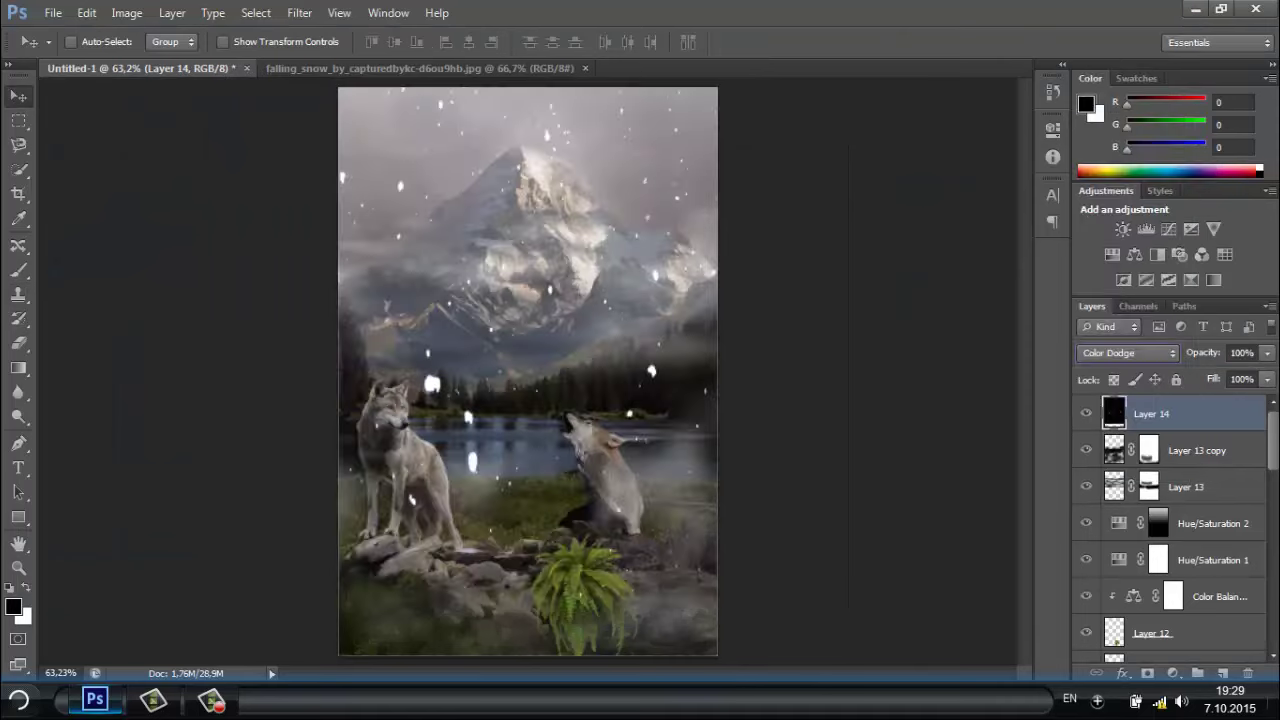
key(Down)
key(Down)
key(Down)
key(Down)
key(Down)
key(Down)
key(Up)
key(Up)
key(Up)
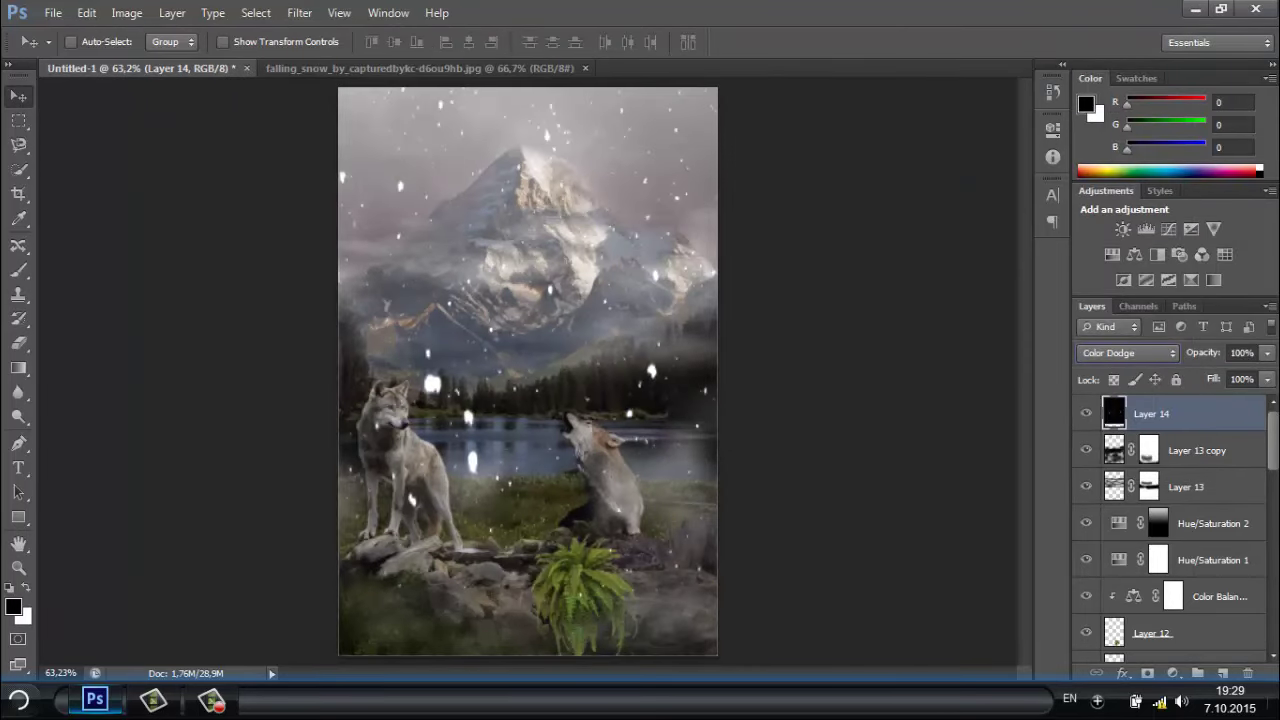
key(Up)
key(Up)
key(Up)
key(Down)
key(Down)
key(Down)
key(Return)
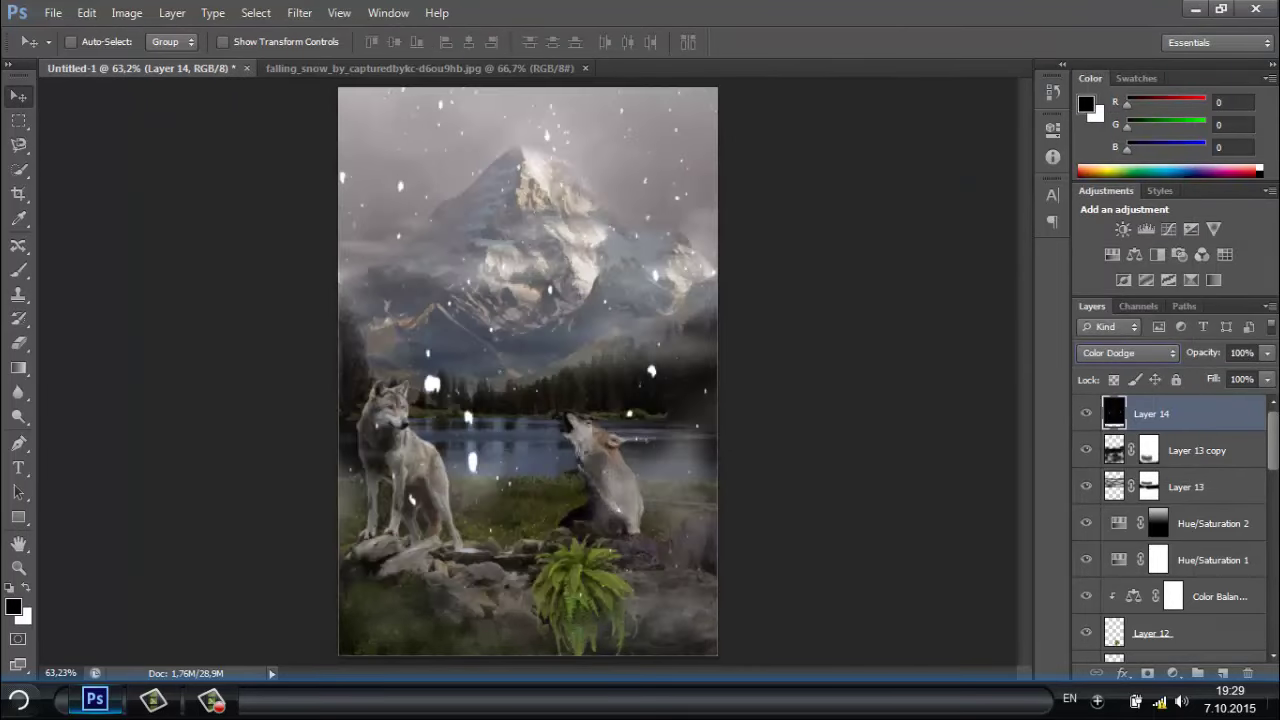
key(j)
key(shift+j)
click(432, 383)
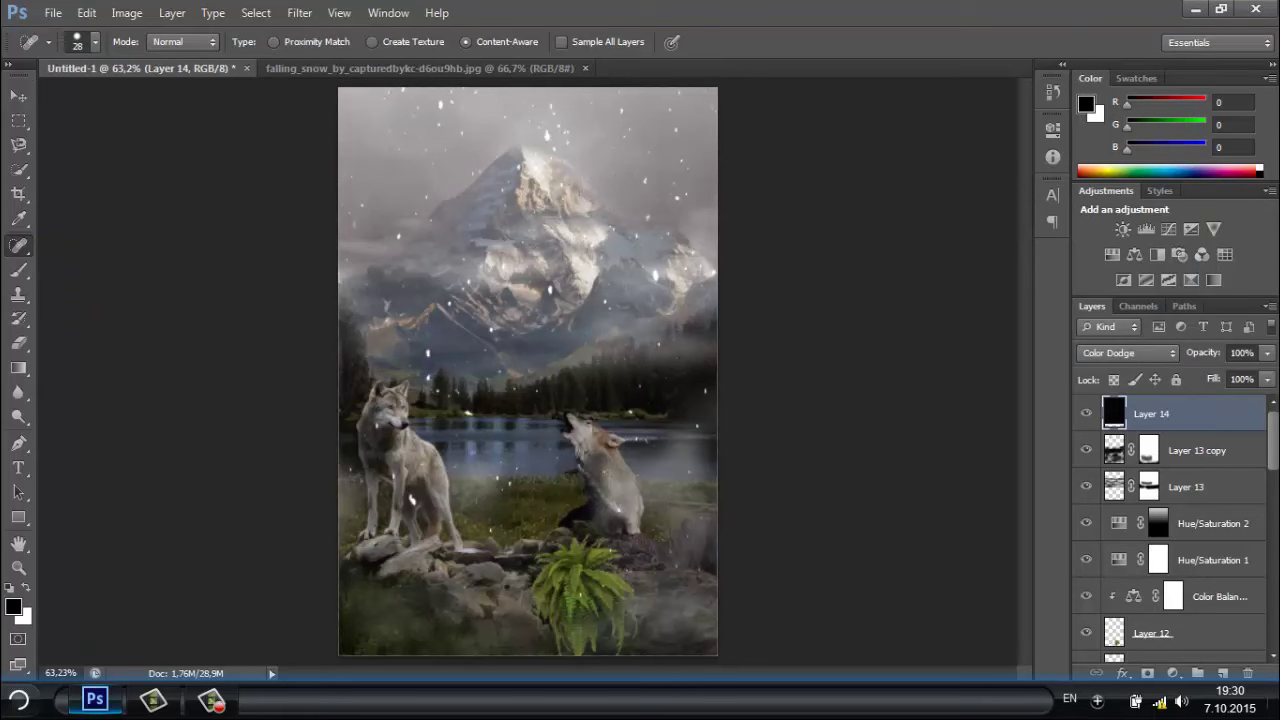
Open the snow_layer image and set up a large soft brush in the poster.
key(ctrl+Tab)
key(ctrl+o)
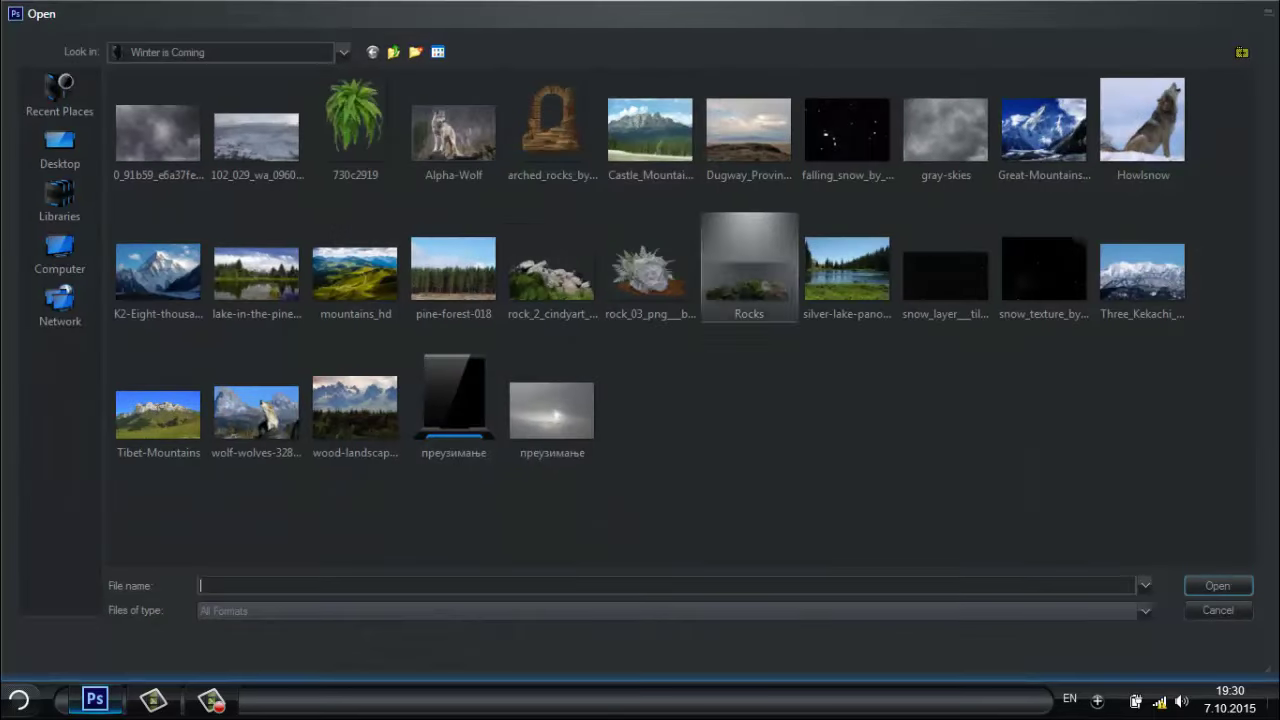
click(945, 280)
key(Return)
key(ctrl+Tab)
key(b)
click(95, 42)
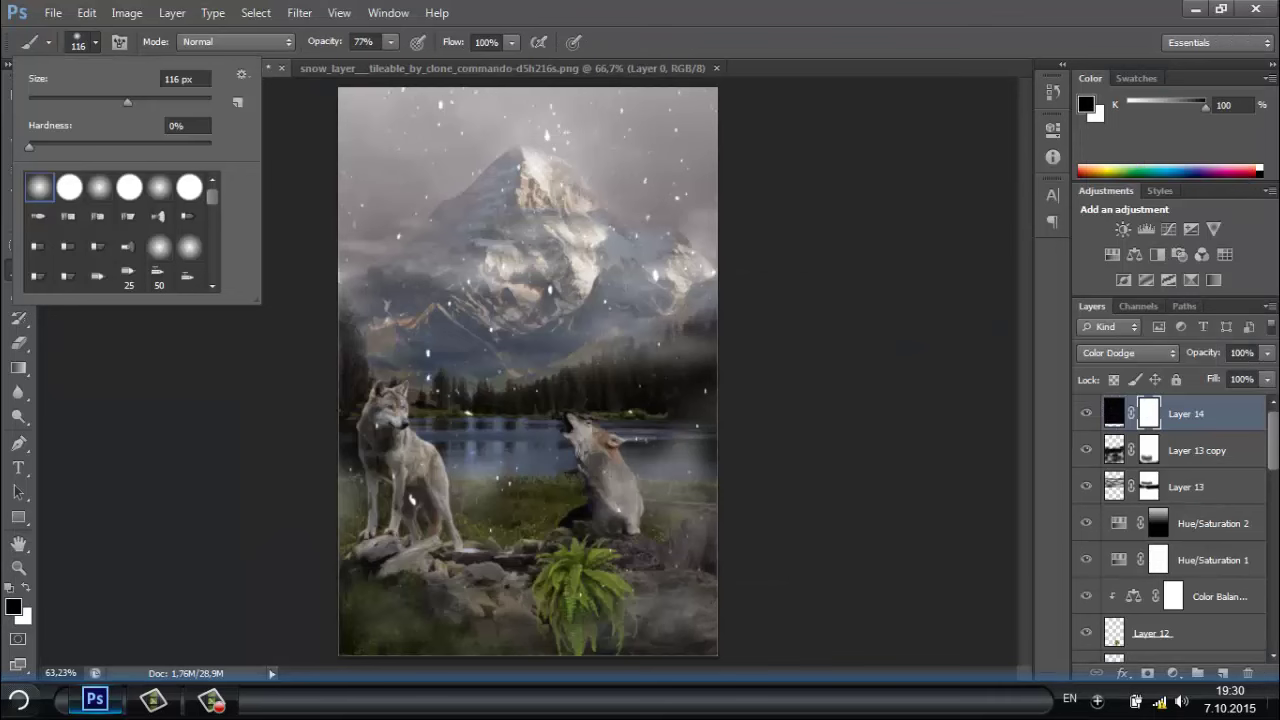
key(Return)
Copy the whole snow_layer image and paste it into the poster as a new layer.
key(ctrl+Tab)
key(v)
key(ctrl+a)
key(ctrl+c)
key(ctrl+Tab)
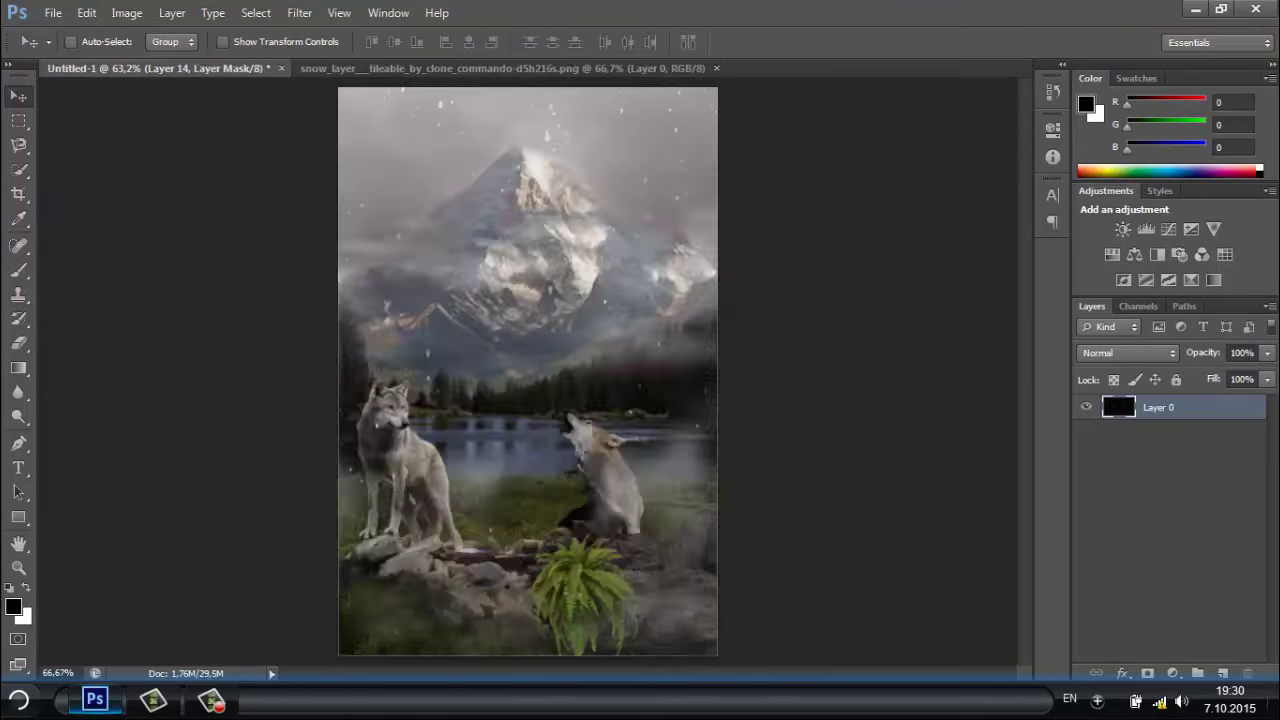
key(ctrl+v)
key(ctrl+t)
Scale and stretch the pasted snow texture to fill the poster canvas.
drag(943, 143, 504, 385)
drag(314, 492, 528, 180)
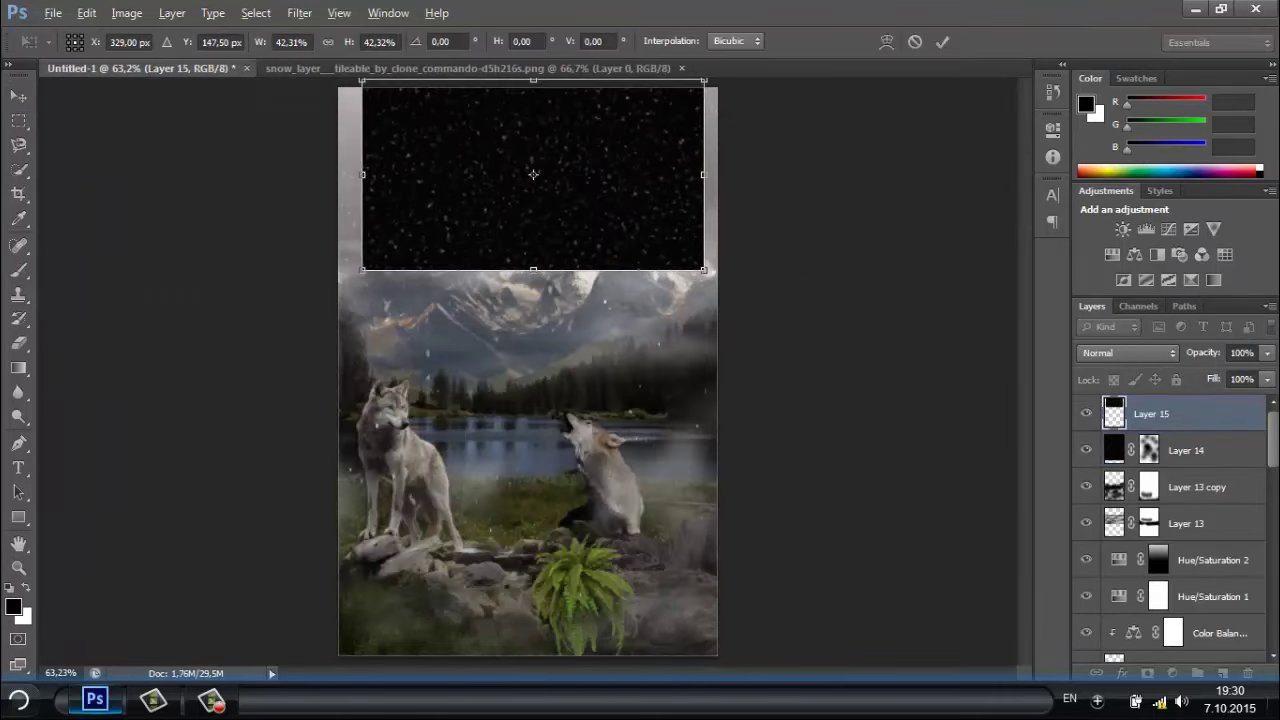
drag(528, 277, 528, 472)
drag(528, 278, 529, 328)
drag(700, 521, 720, 586)
drag(529, 129, 529, 86)
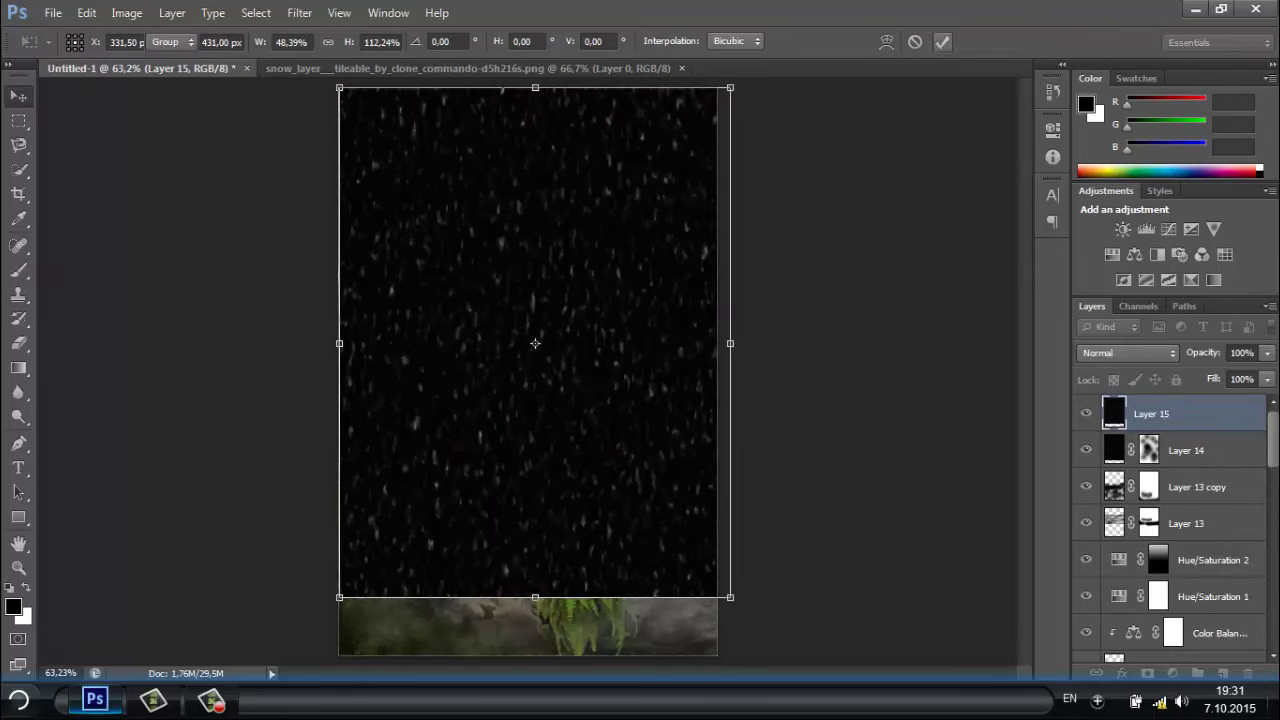
key(Return)
click(1128, 352)
Set the new snow layer to Color Dodge and give it a layer mask.
click(1110, 180)
key(ctrl+t)
mouse_move(528, 655)
mouse_down()
mouse_move(543, 514)
mouse_move(537, 294)
mouse_up()
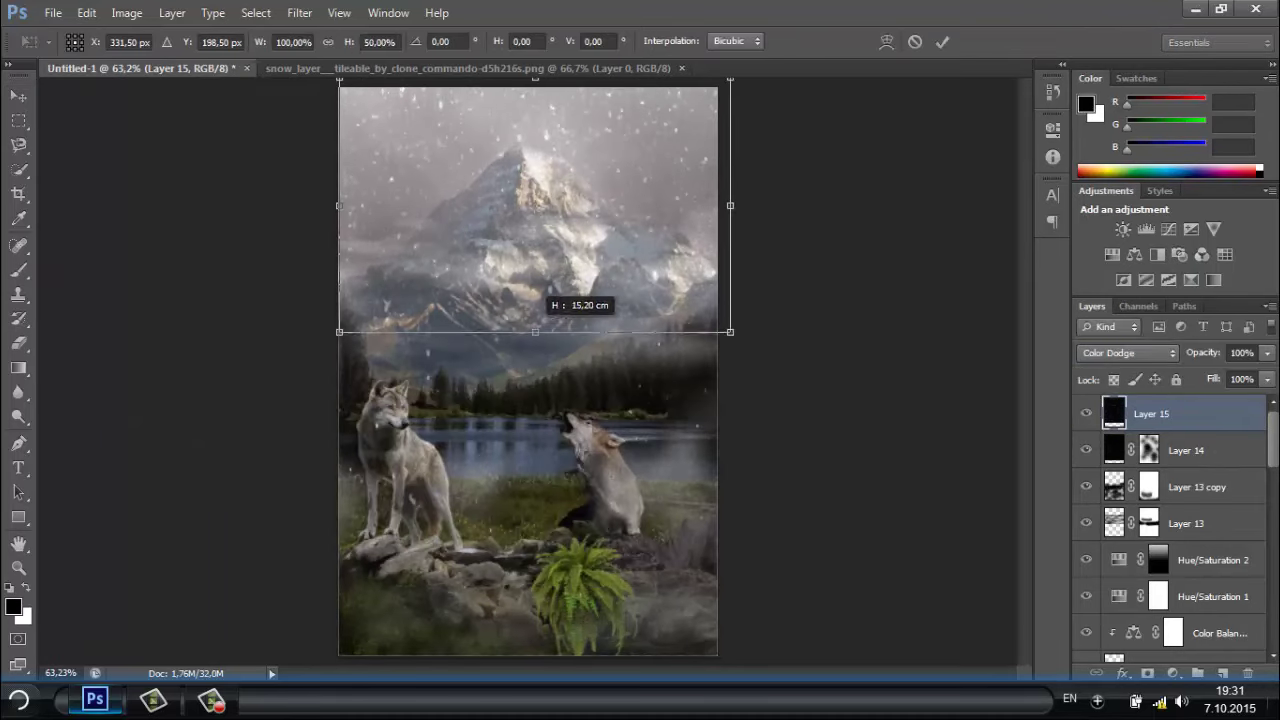
key(Escape)
click(1147, 673)
key(b)
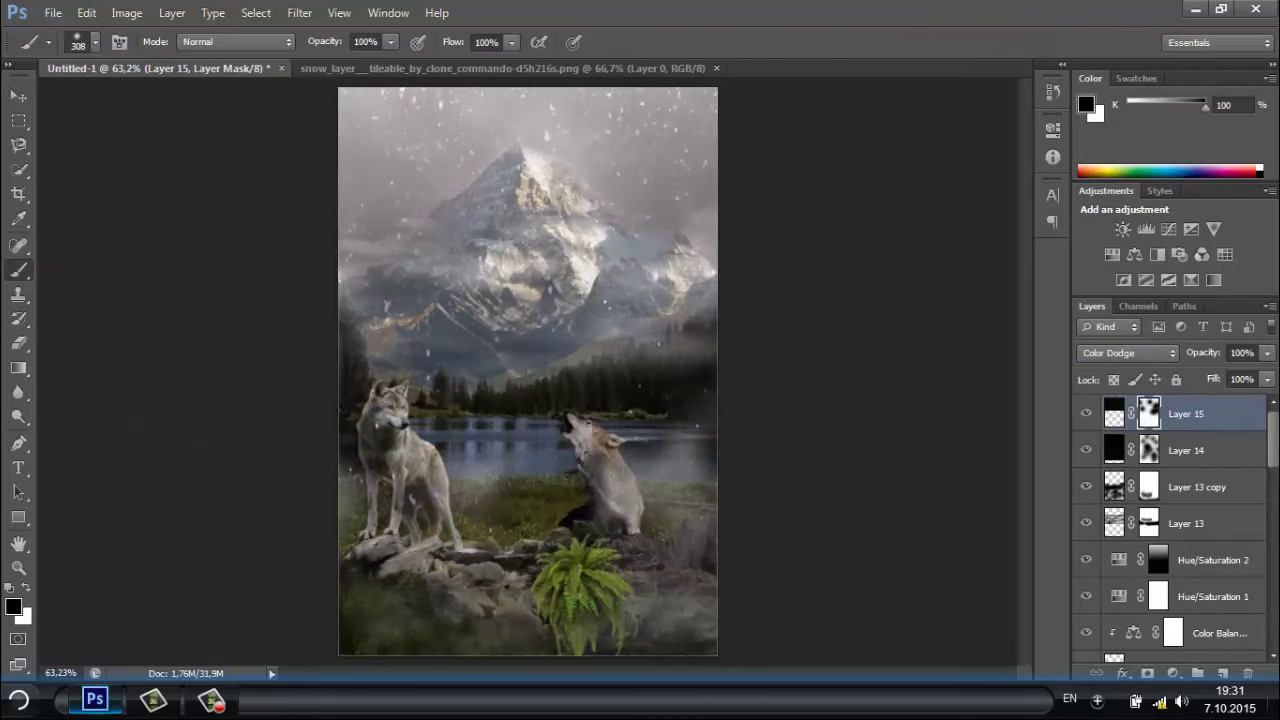
Close snow_layer, then add Color Balance (−11, −2, +6) and Brightness/Contrast adjustments over the scene.
click(751, 68)
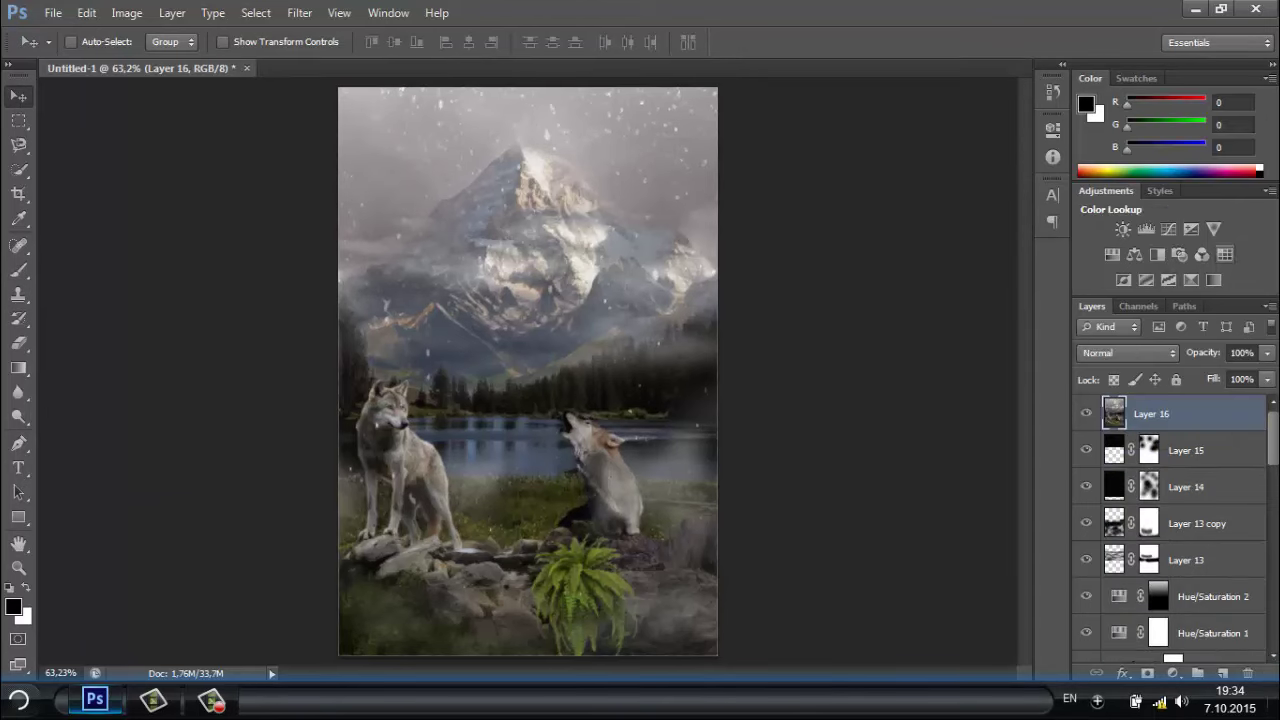
click(1134, 254)
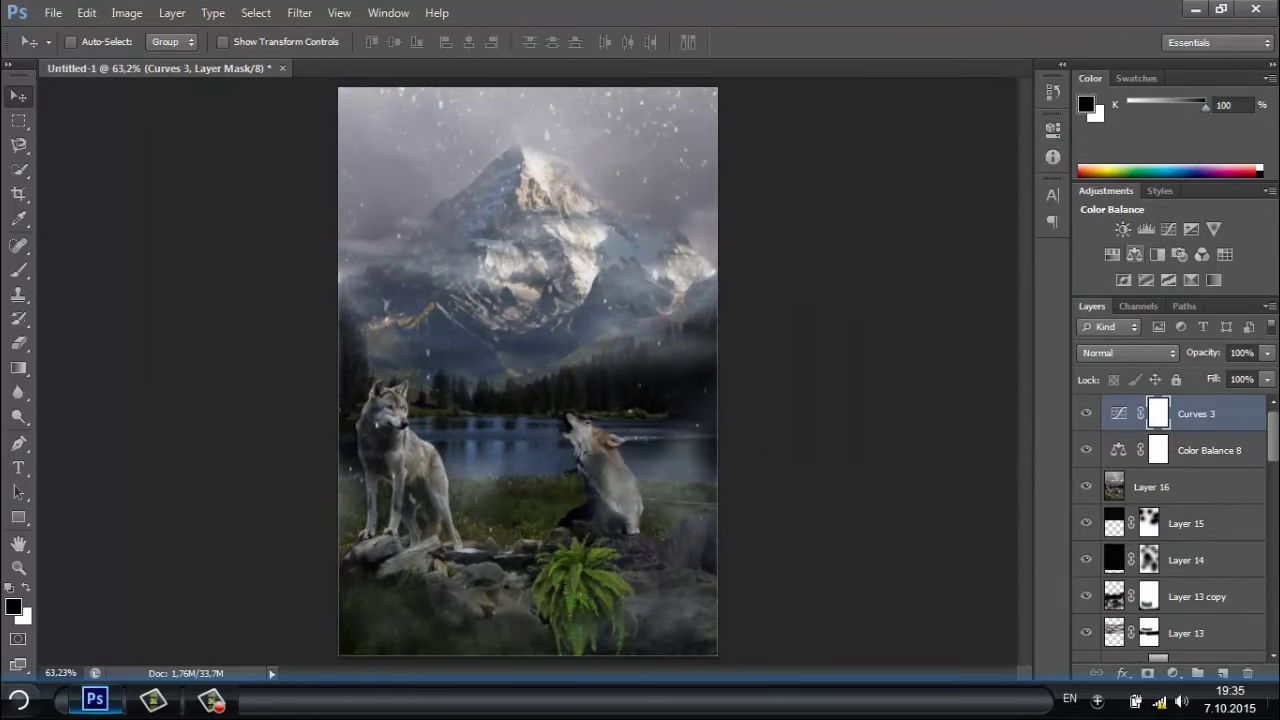
click(1123, 229)
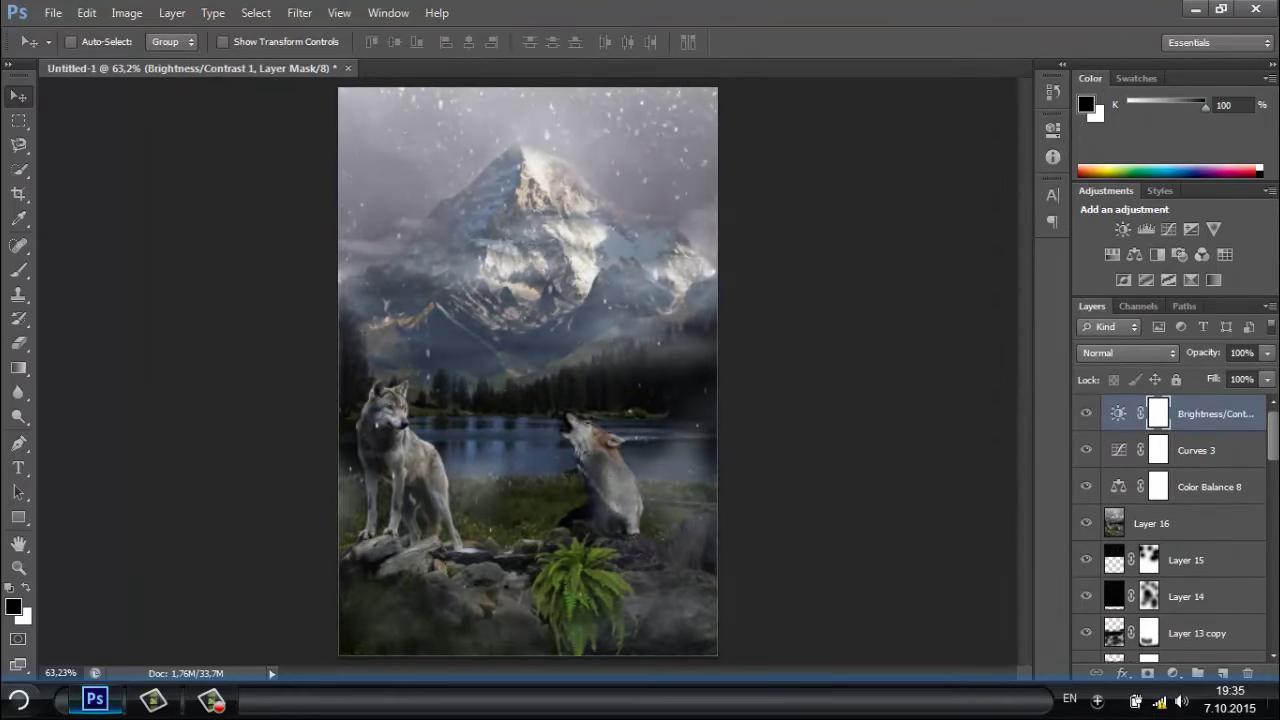
Type the WINTER IS COMING title at a smaller size and move it to the poster top.
click(484, 296)
text(WINTER)
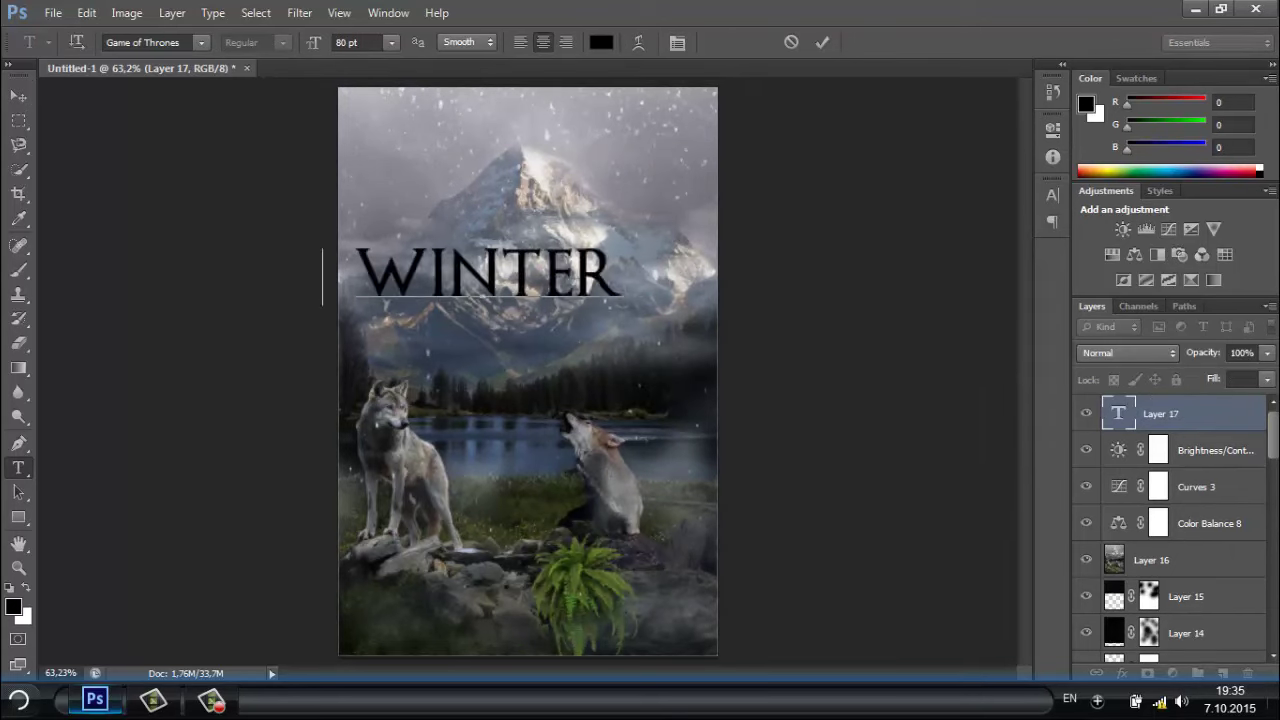
text( IS COMIN)
key(ctrl+a)
click(391, 42)
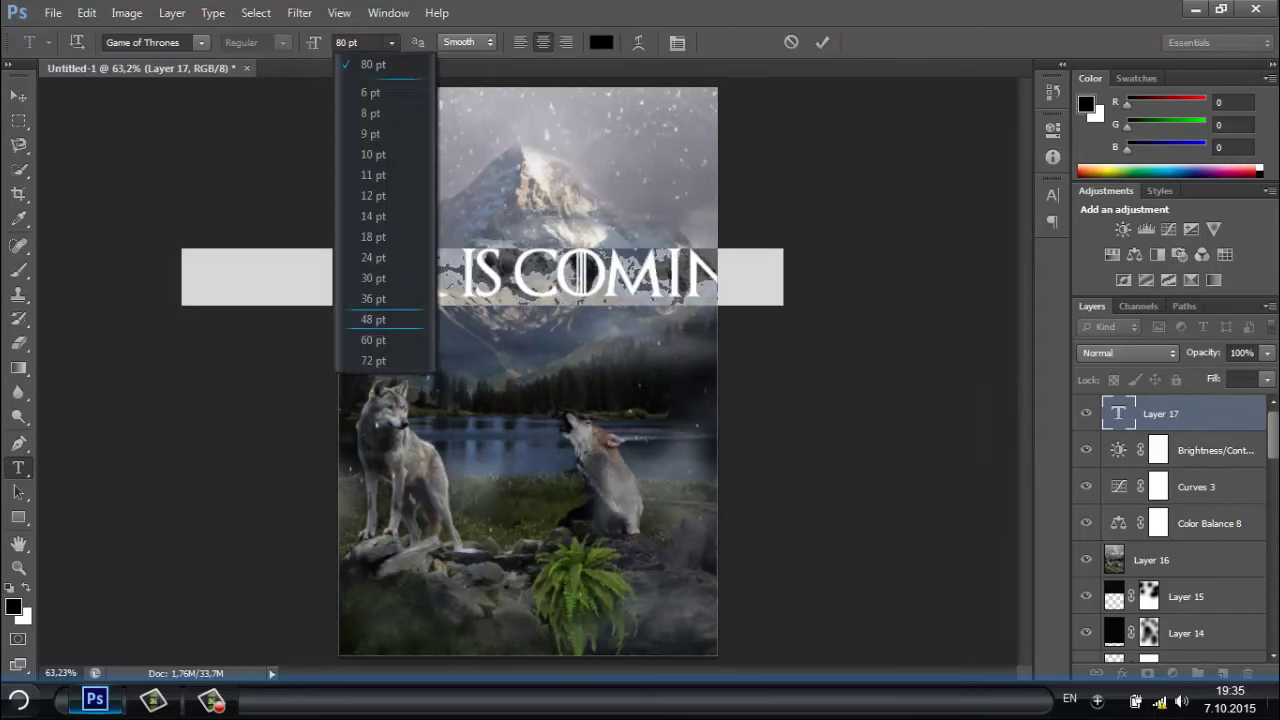
click(372, 294)
click(822, 42)
key(v)
mouse_move(526, 236)
mouse_down()
mouse_move(535, 578)
mouse_move(535, 68)
mouse_up()
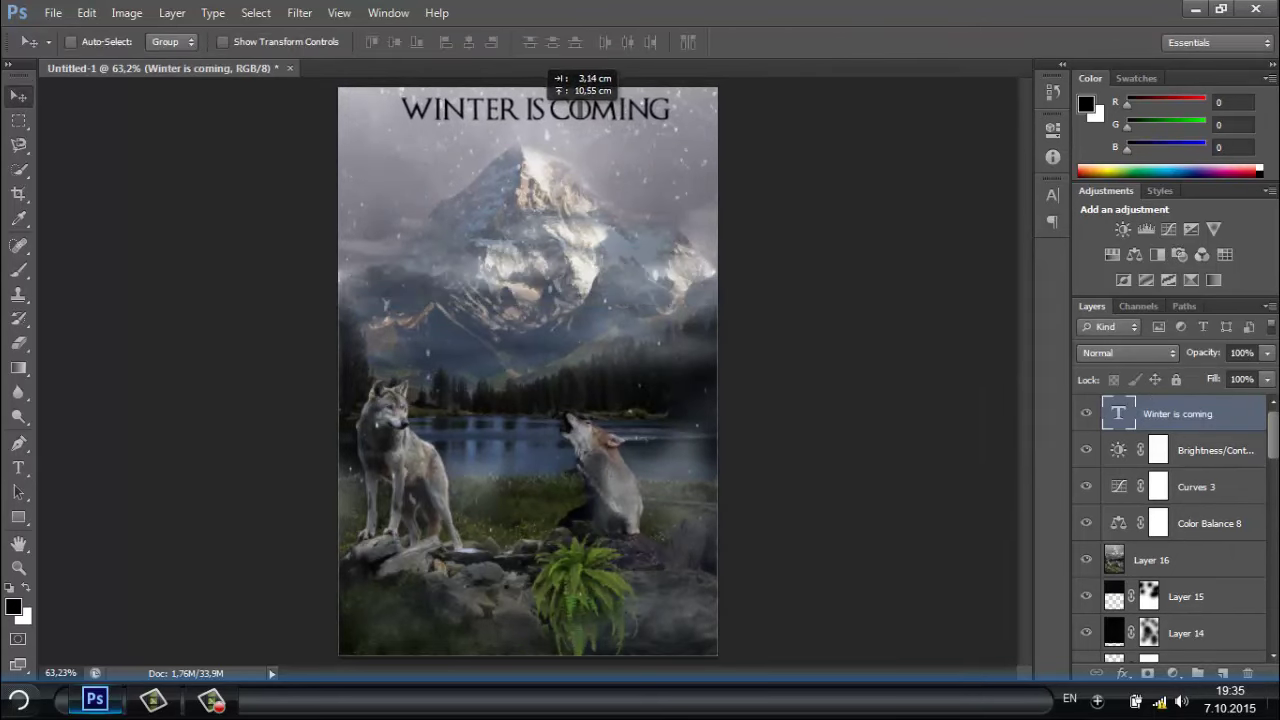
Recolour the title text to a light tone.
right_click(1180, 422)
click(1157, 466)
key(Escape)
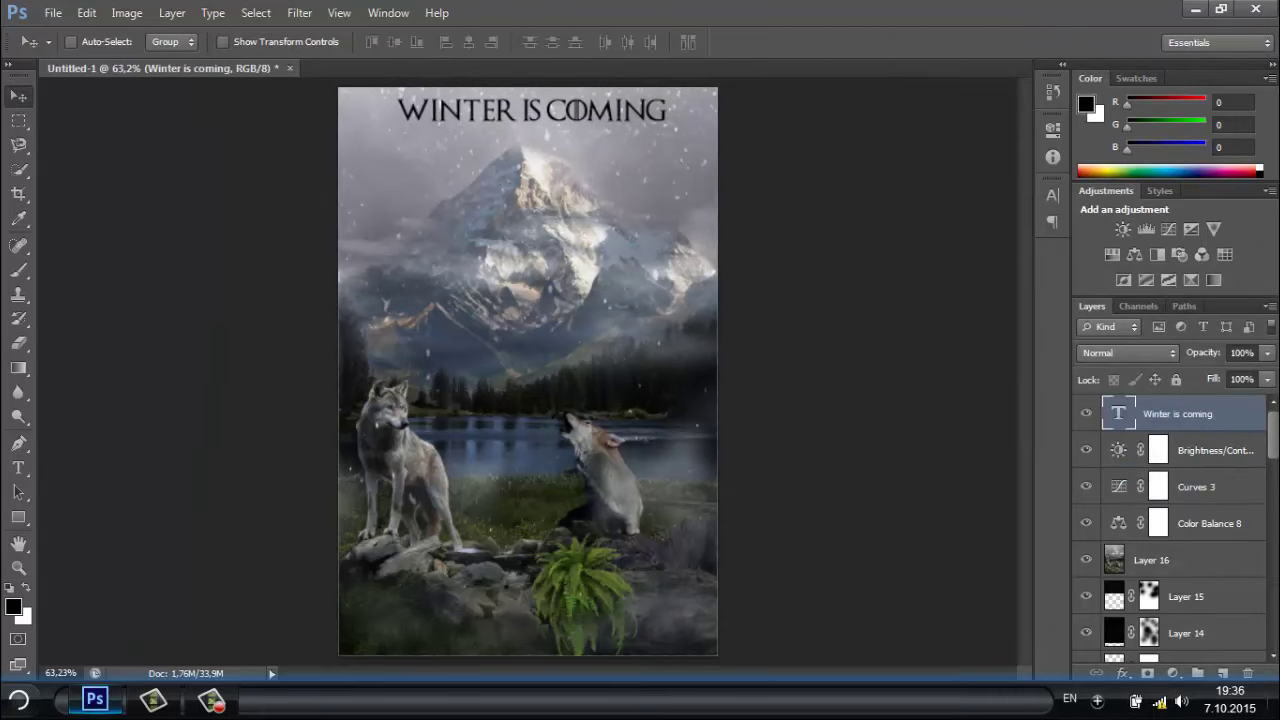
double_click(1118, 413)
click(601, 42)
click(1100, 118)
Style the title with Bevel & Emboss, a 1px stroke and a Darker Color drop shadow.
right_click(1180, 425)
click(1157, 466)
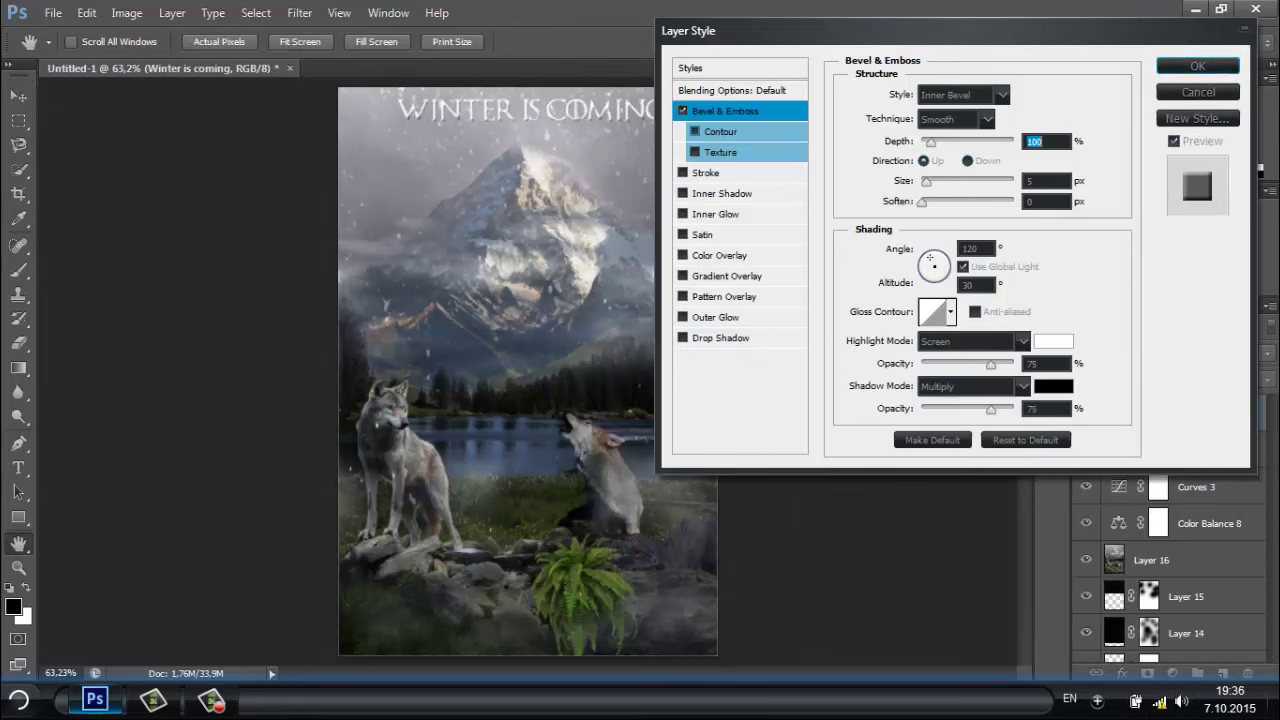
click(705, 172)
text(1)
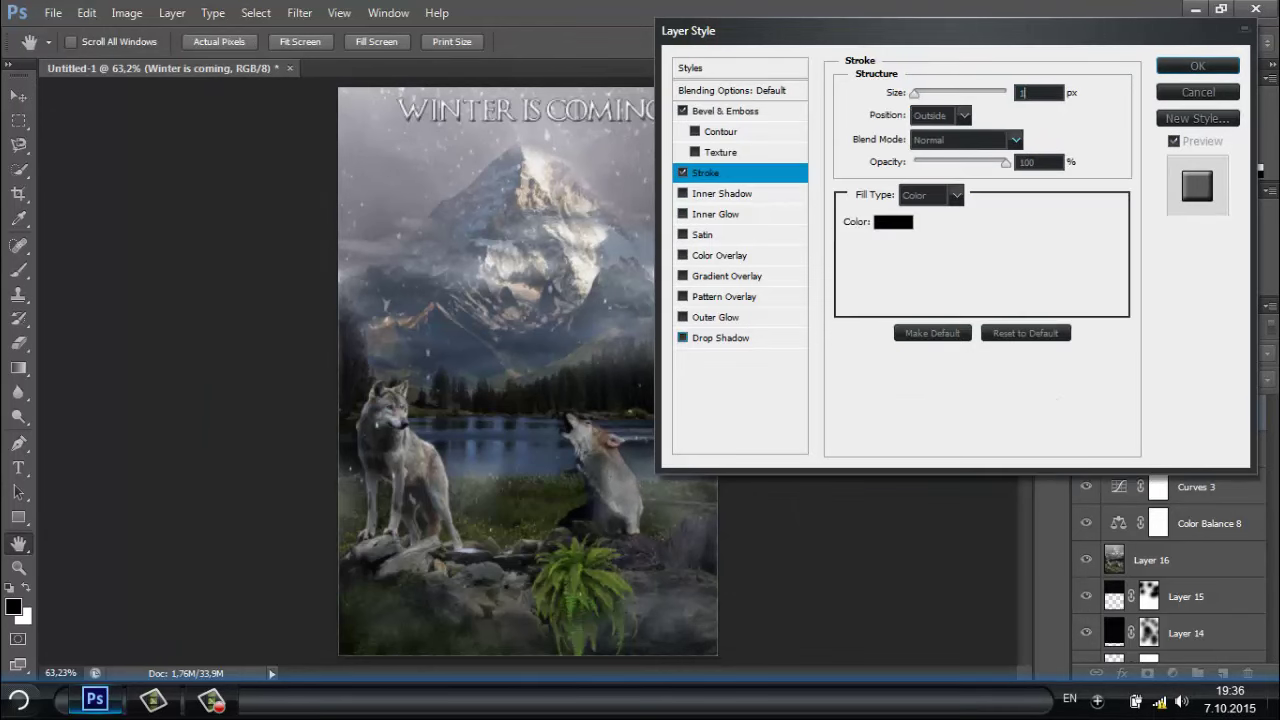
click(718, 338)
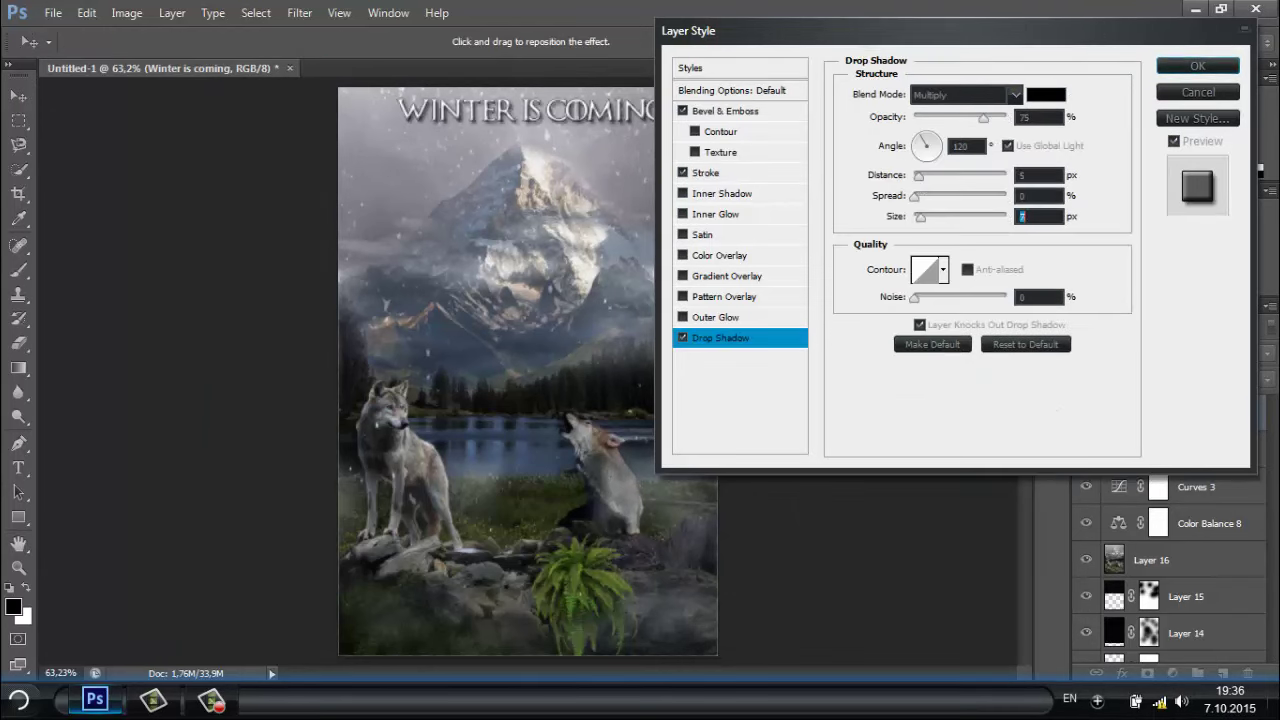
click(965, 94)
click(958, 215)
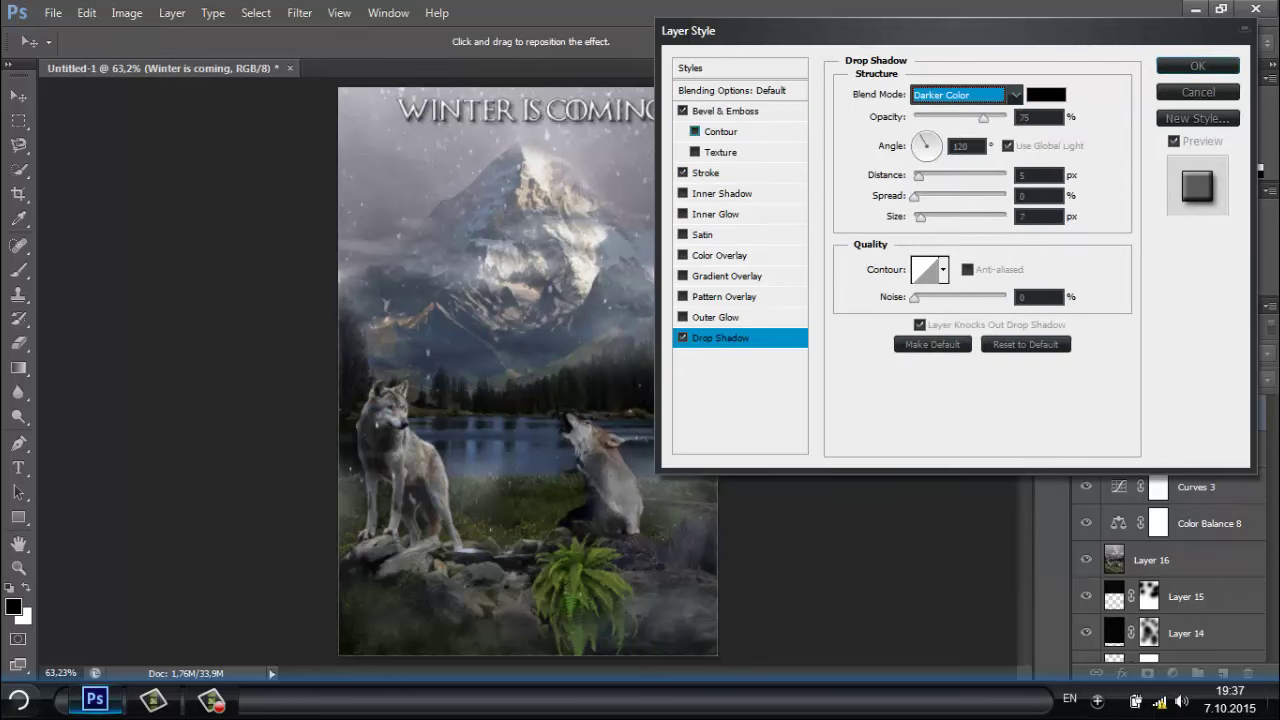
click(714, 131)
click(1197, 65)
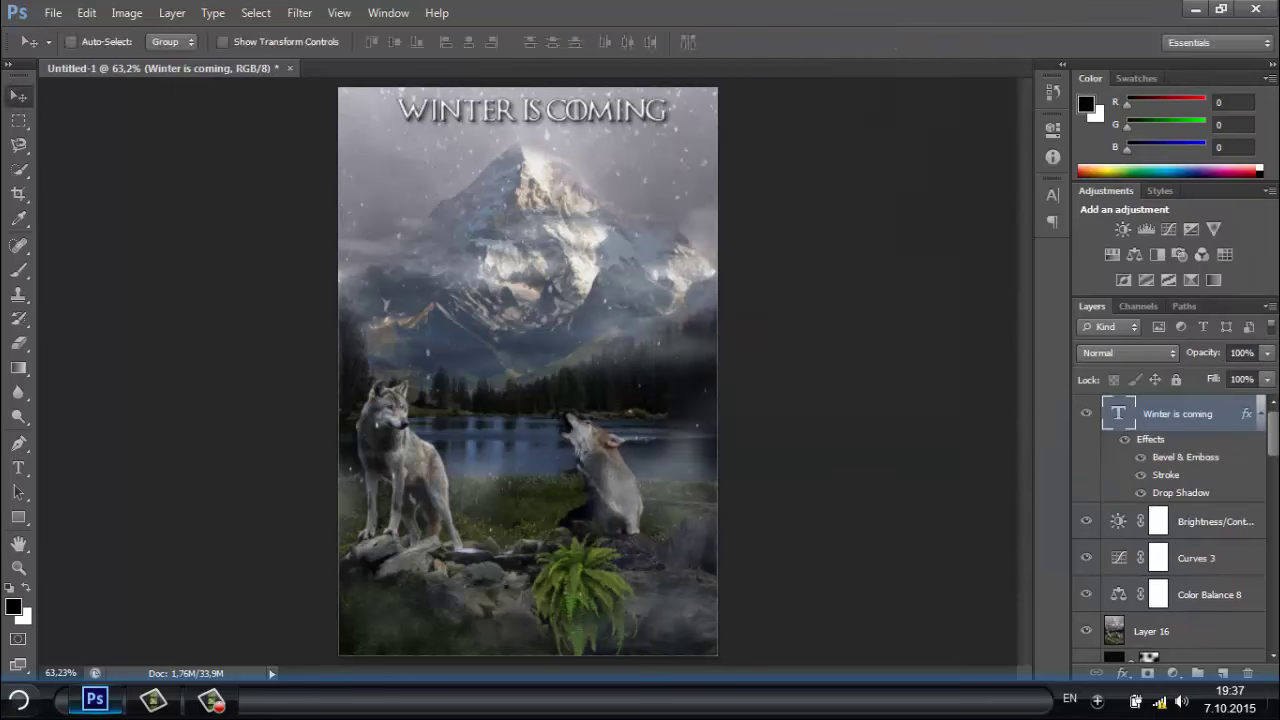
key(ctrl+t)
Scale the WINTER IS COMING title wider across the top of the poster.
drag(658, 92, 712, 90)
key(Return)
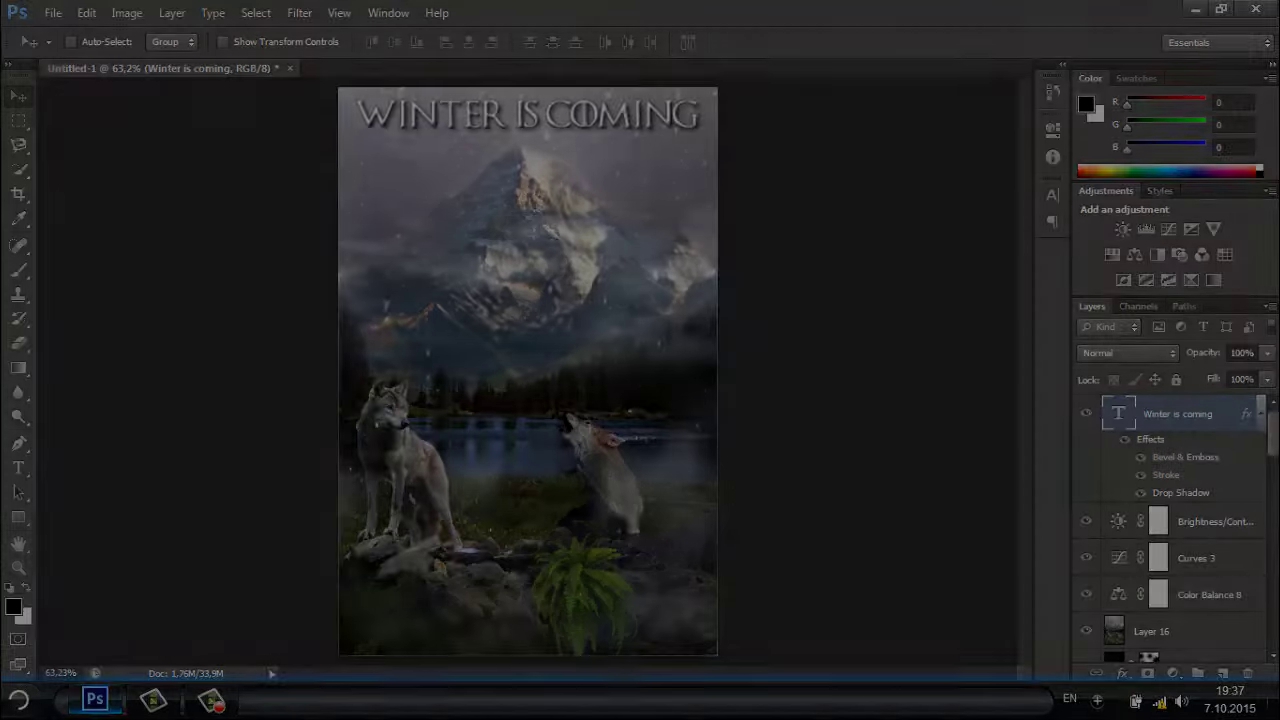